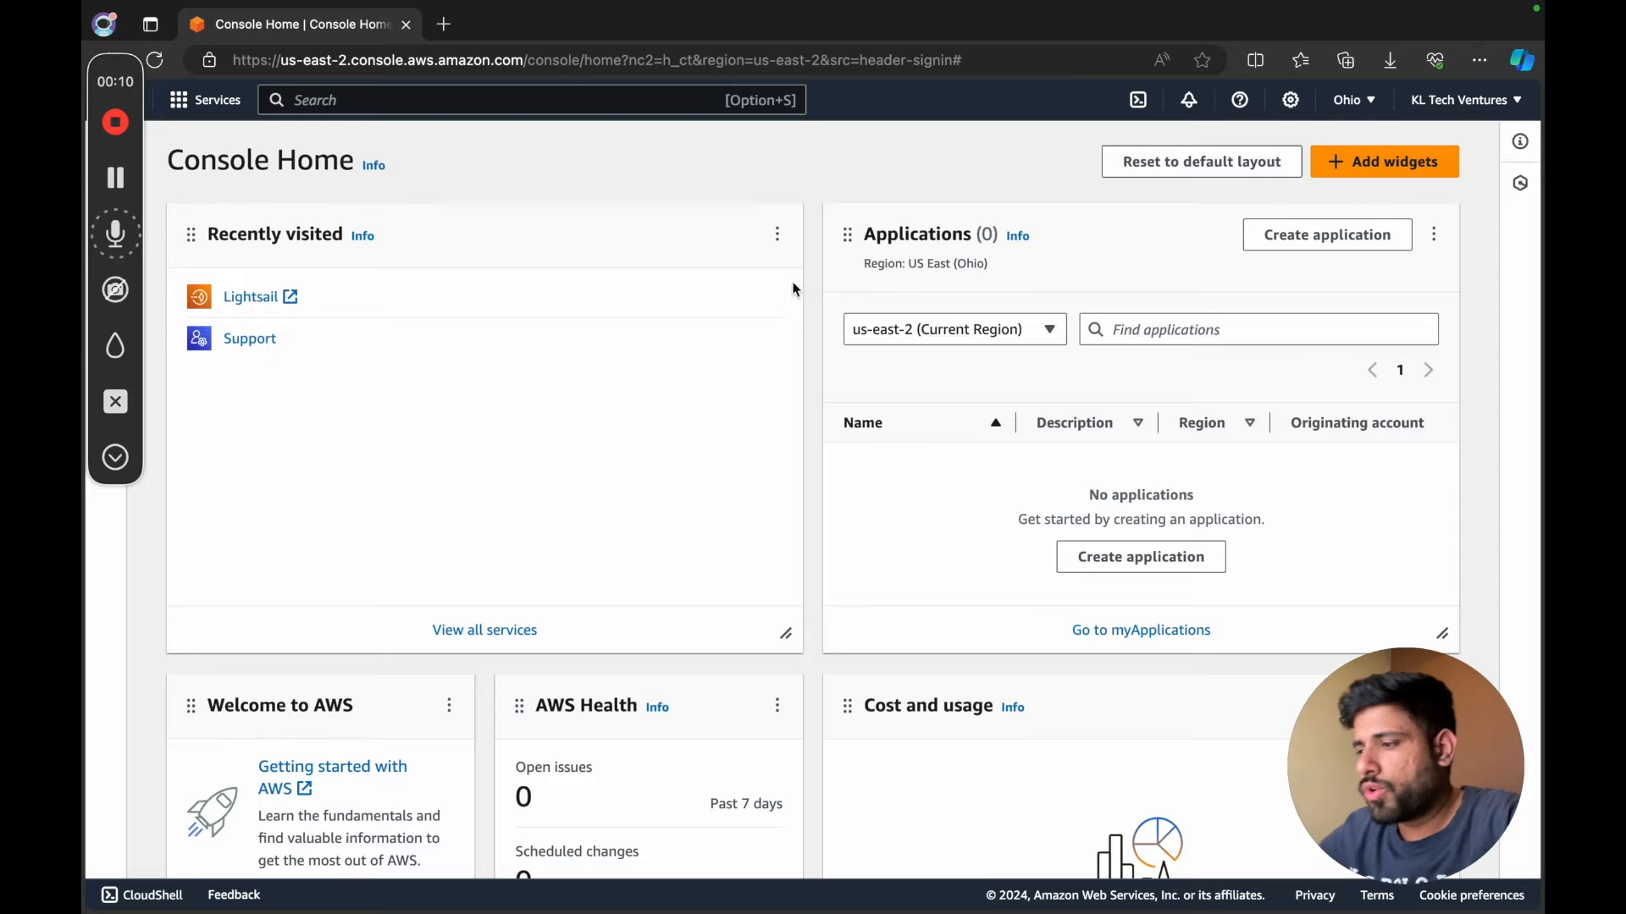
# Open Lightsail from the recently visited services and start creating a new instance.
pyautogui.click(280, 305)
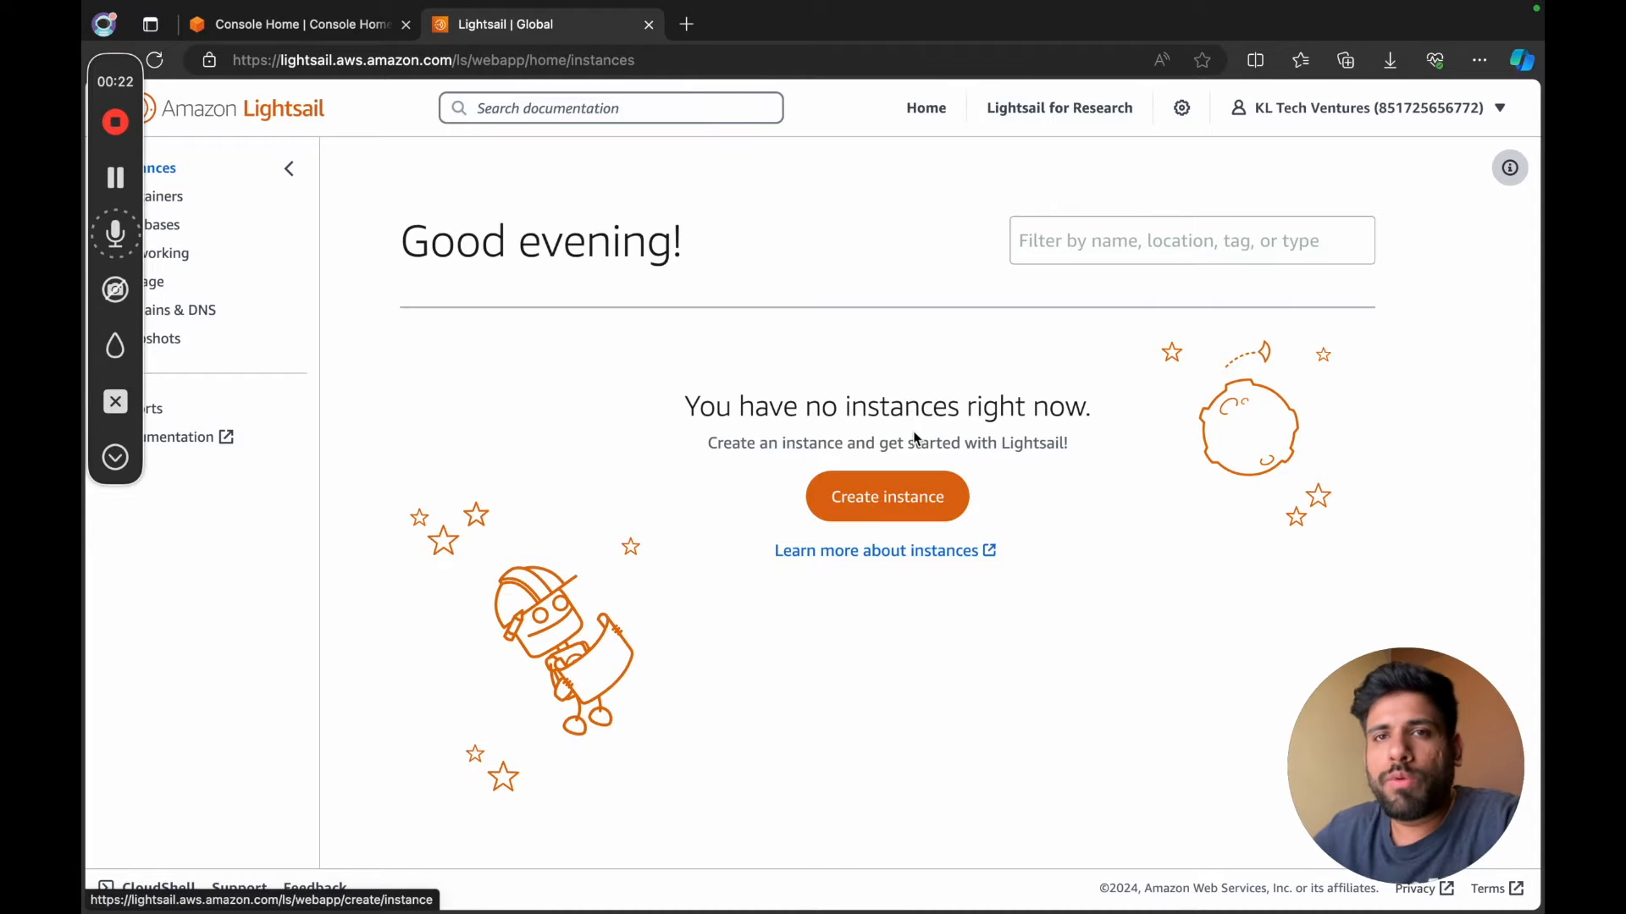
pyautogui.click(902, 500)
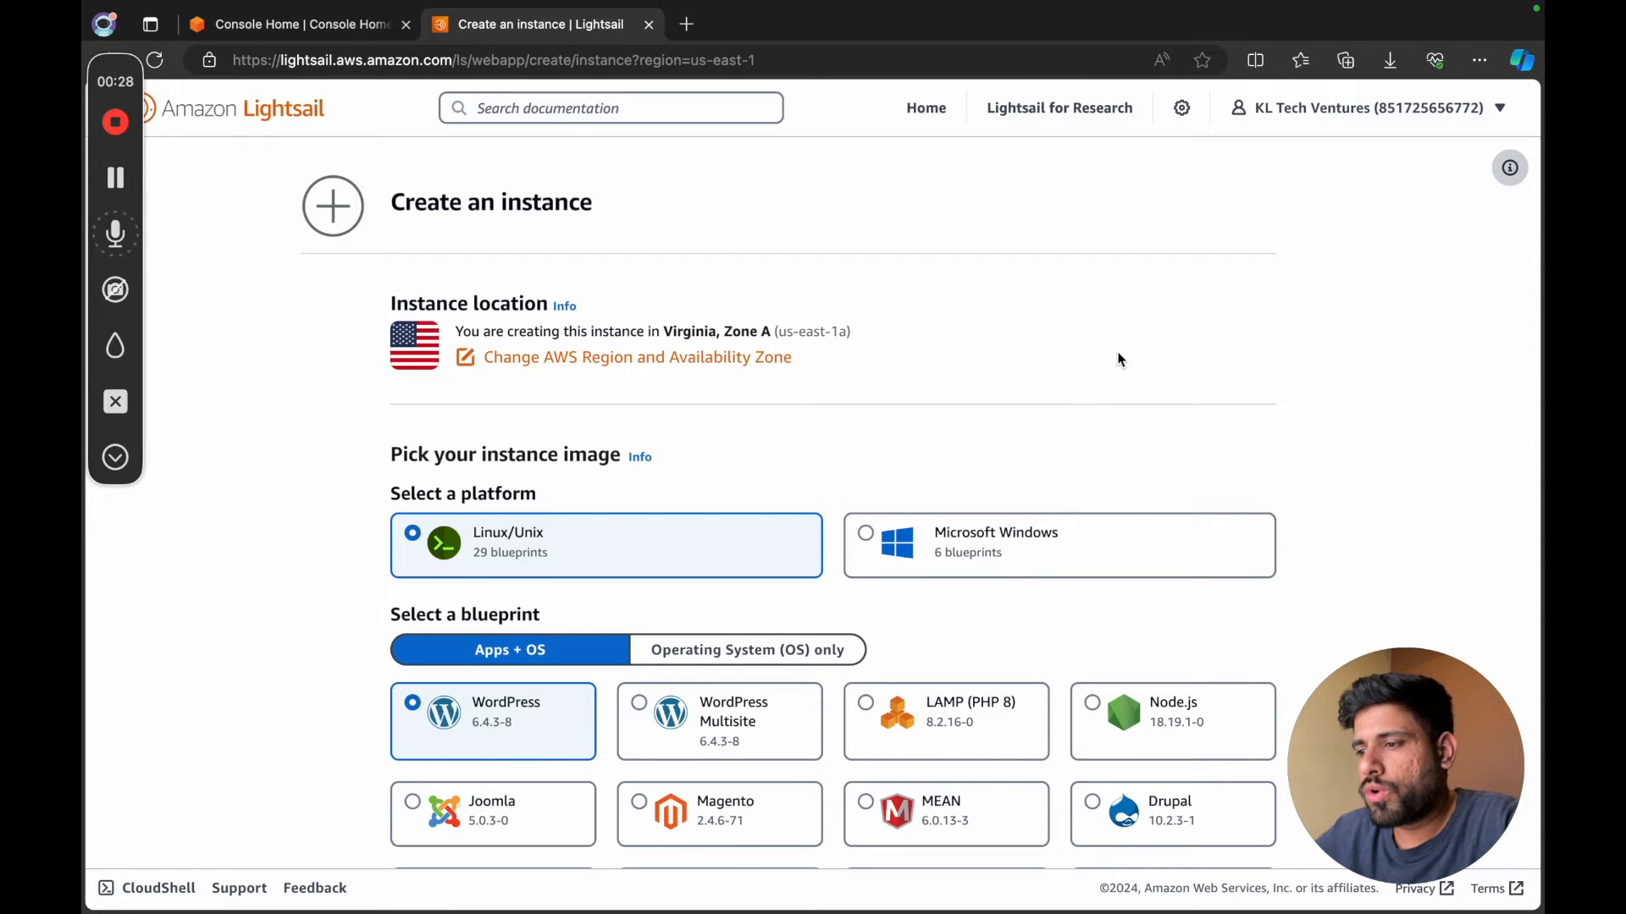
# Change the instance location to the Ohio (us-east-2) region.
pyautogui.scroll(-1, 1118, 359)
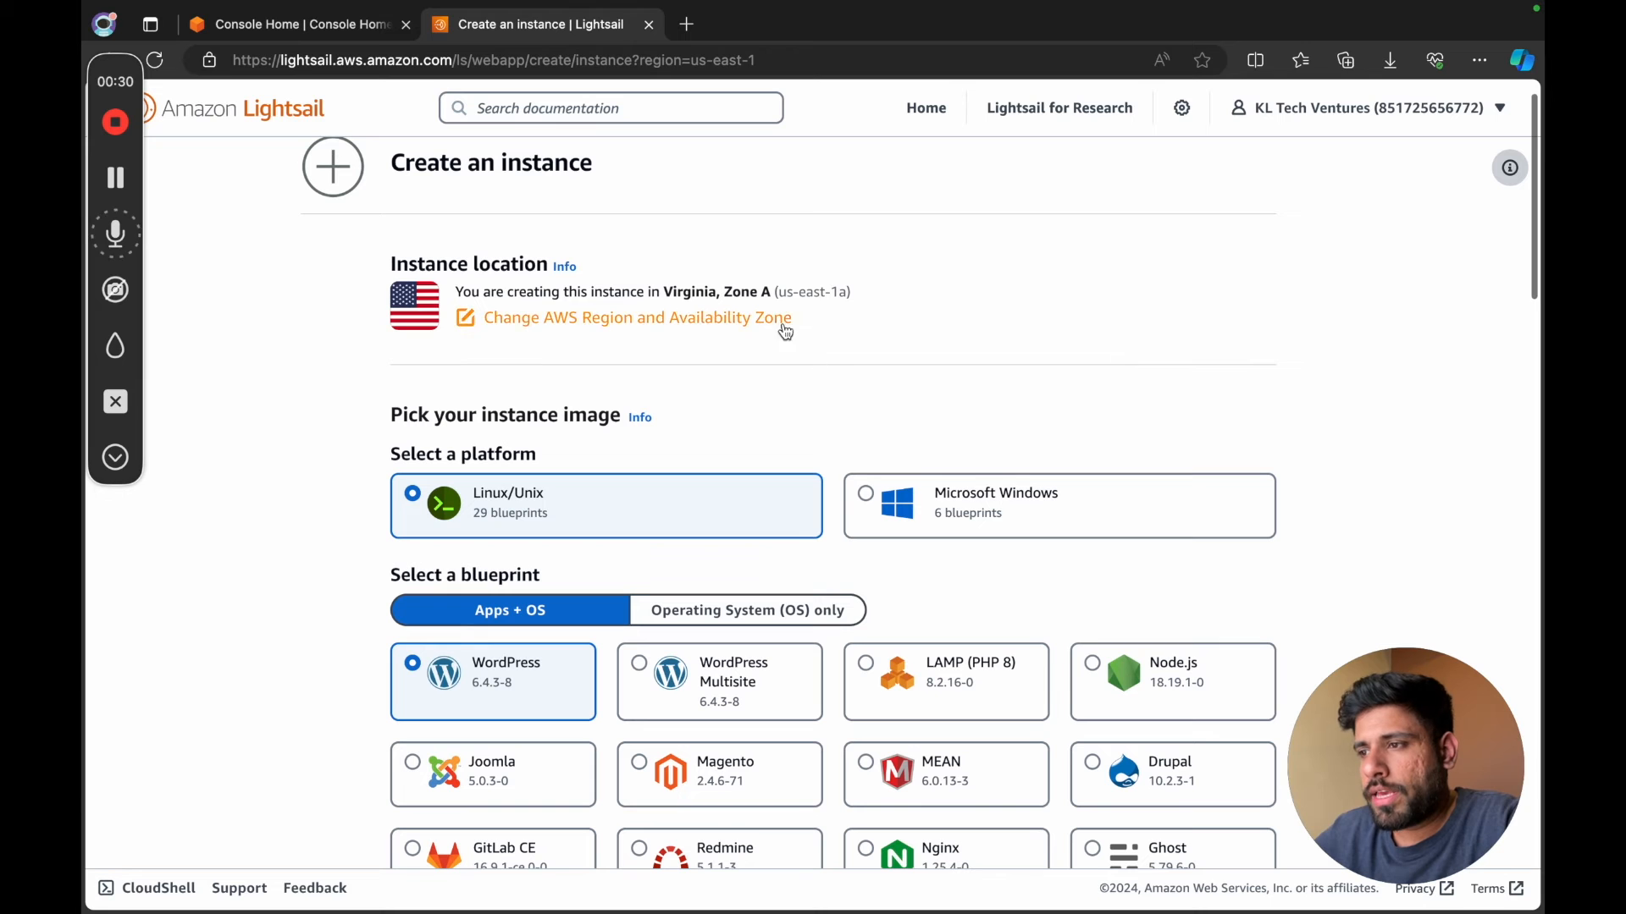
pyautogui.scroll(1, 1001, 372)
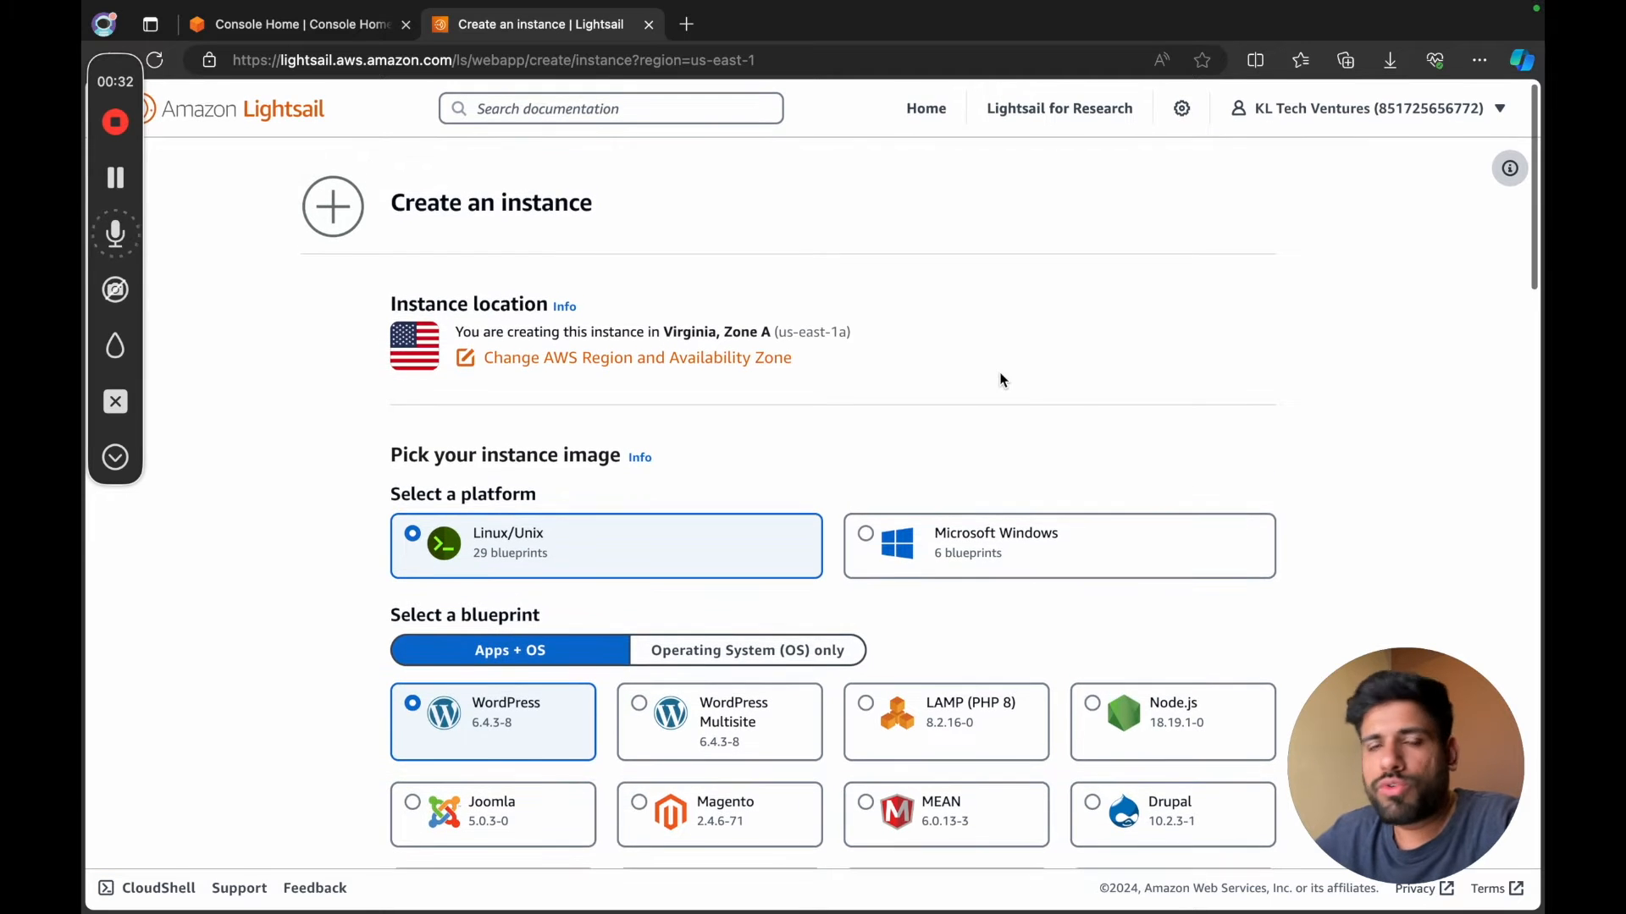
pyautogui.click(780, 362)
pyautogui.click(683, 440)
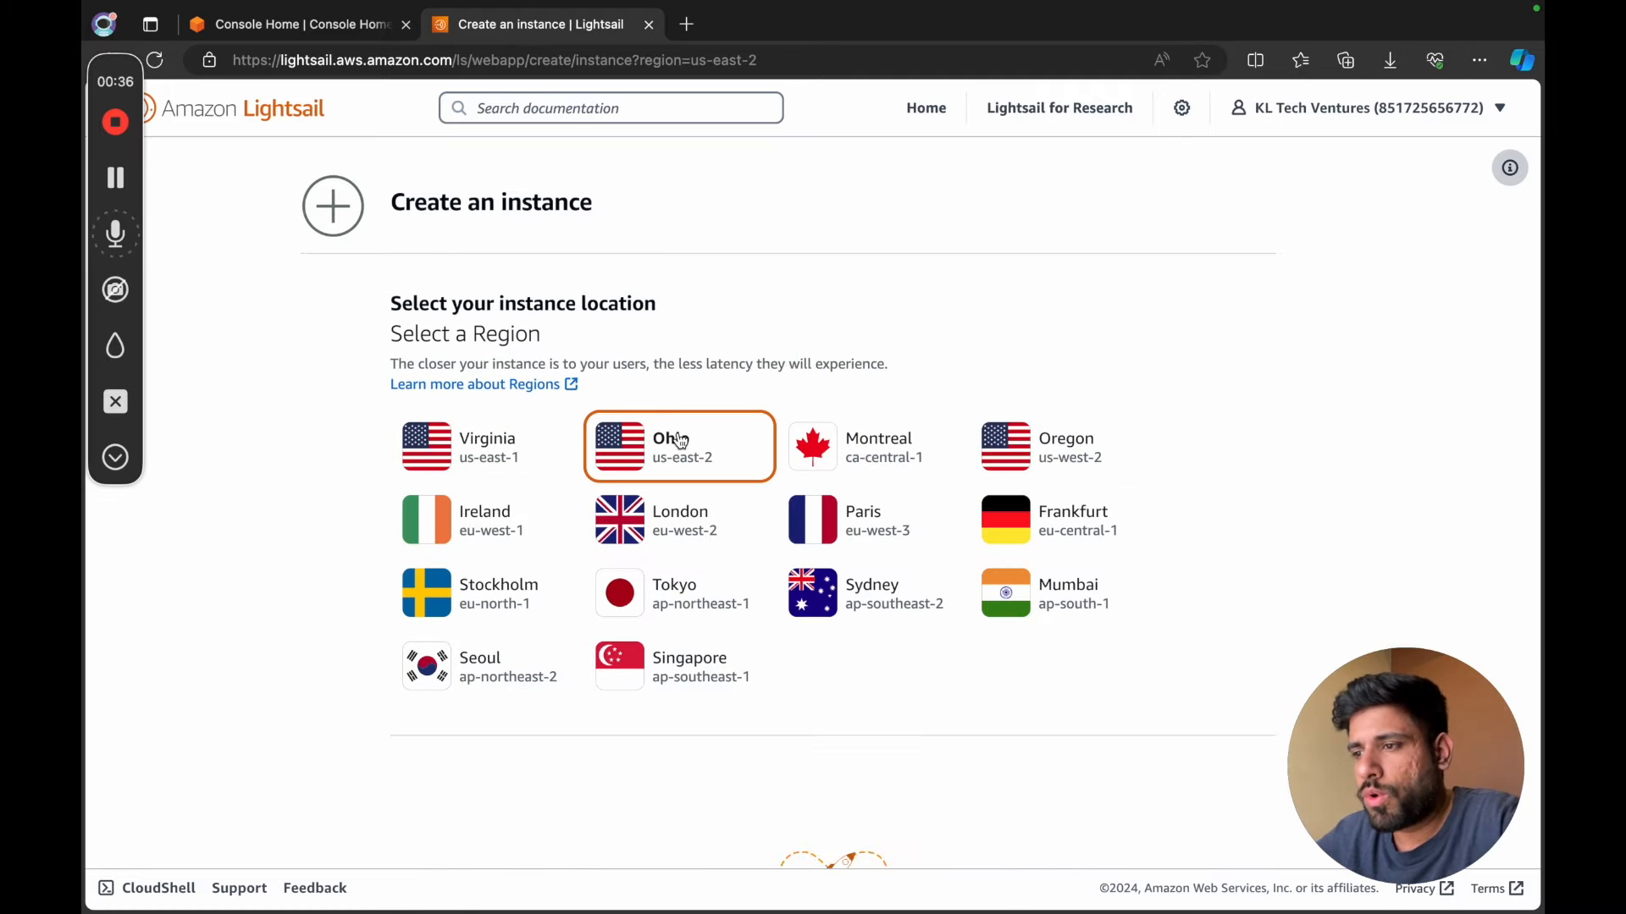
pyautogui.scroll(-2, 1209, 343)
pyautogui.scroll(-10, 1210, 345)
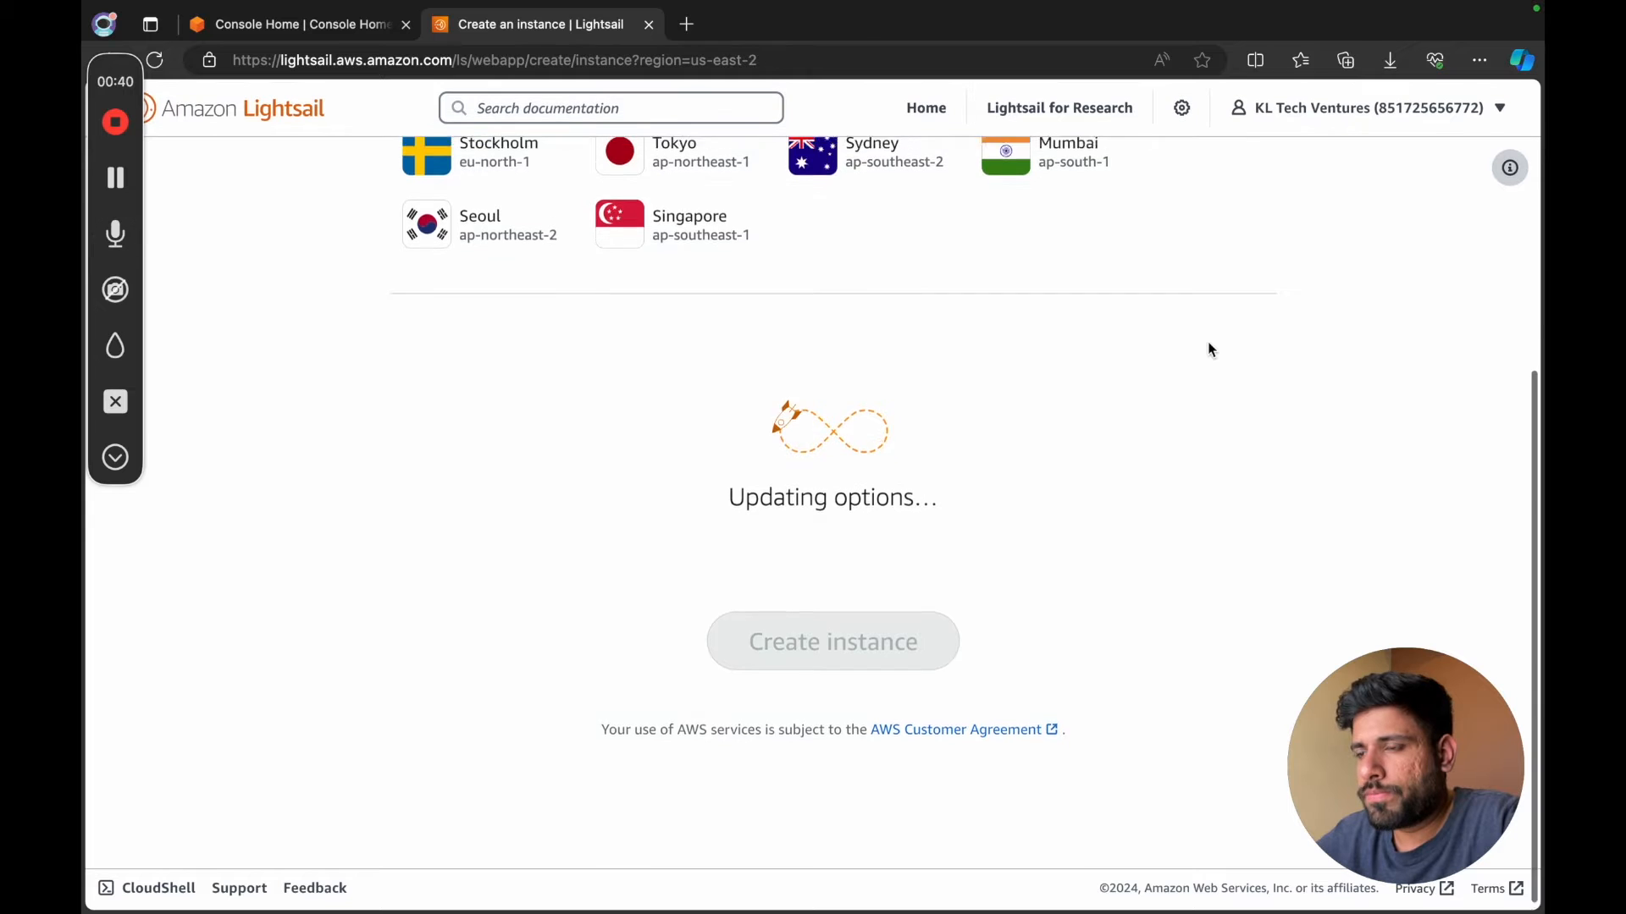
pyautogui.scroll(9, 1208, 348)
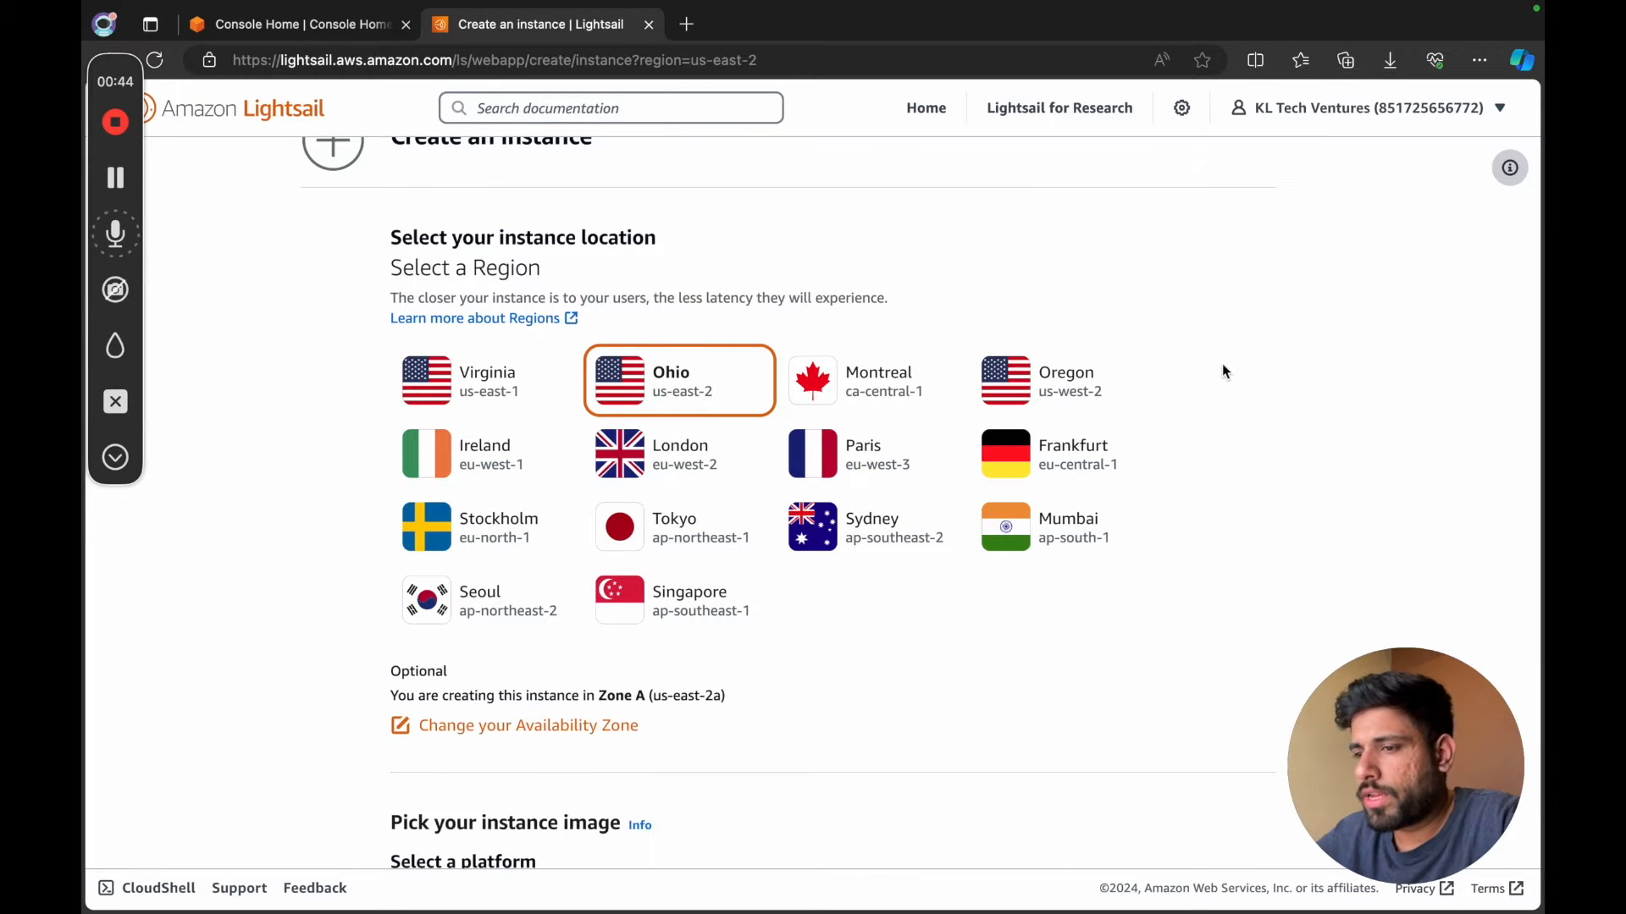
# Choose the Plesk Hosting Stack on Ubuntu blueprint for the Linux/Unix instance.
pyautogui.scroll(-13, 1174, 411)
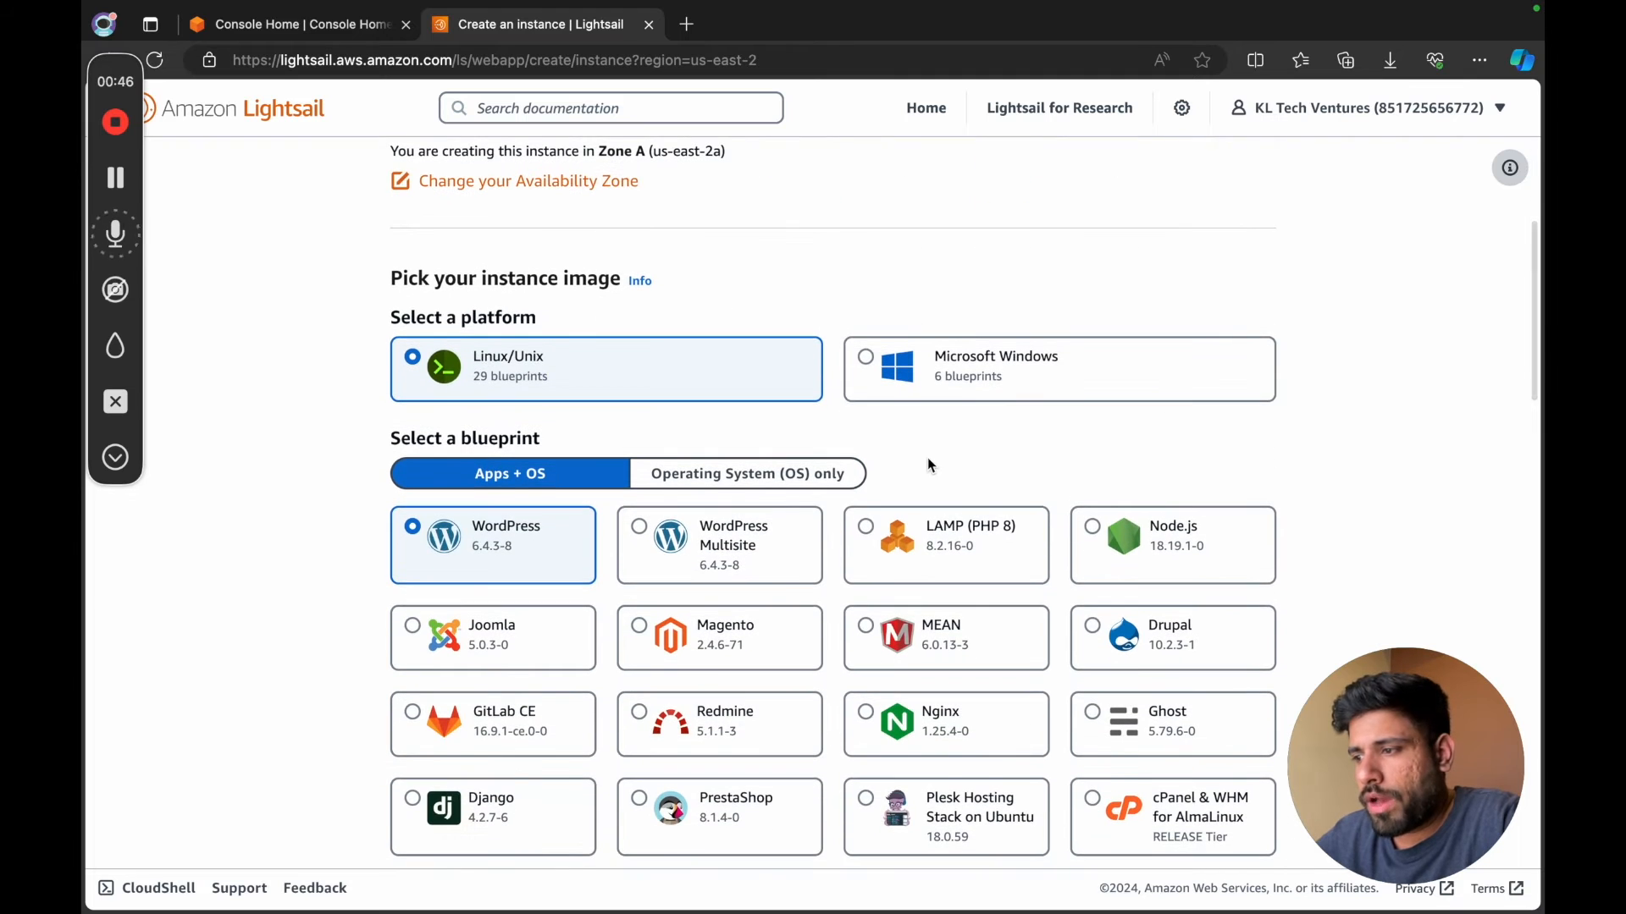
pyautogui.scroll(-5, 927, 457)
pyautogui.click(873, 590)
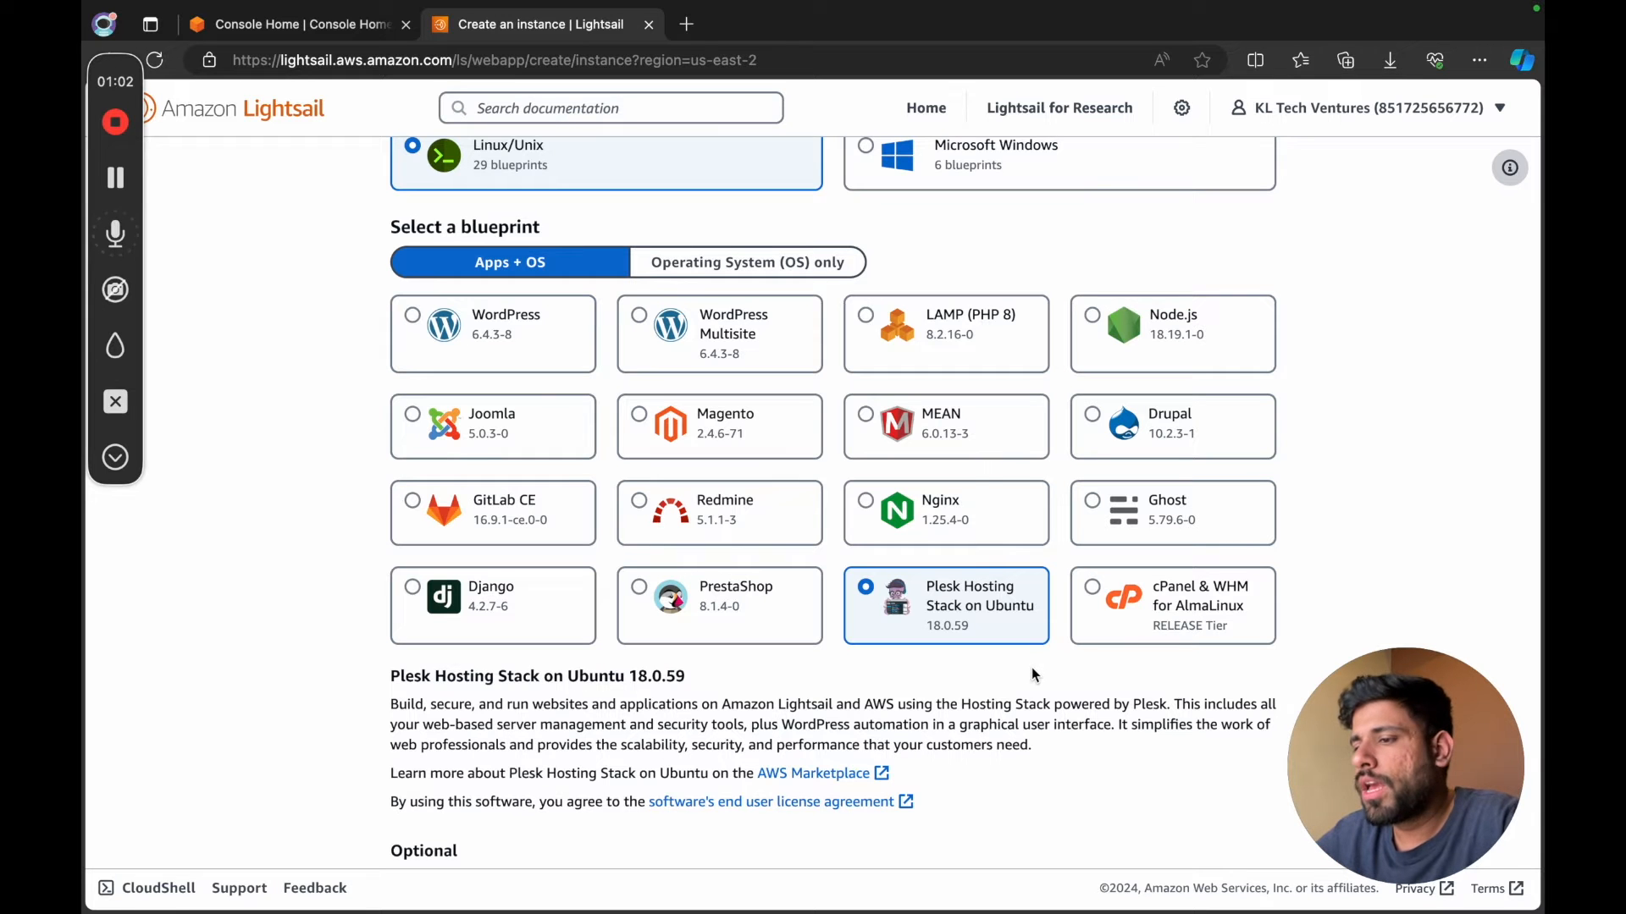
pyautogui.scroll(-2, 1029, 667)
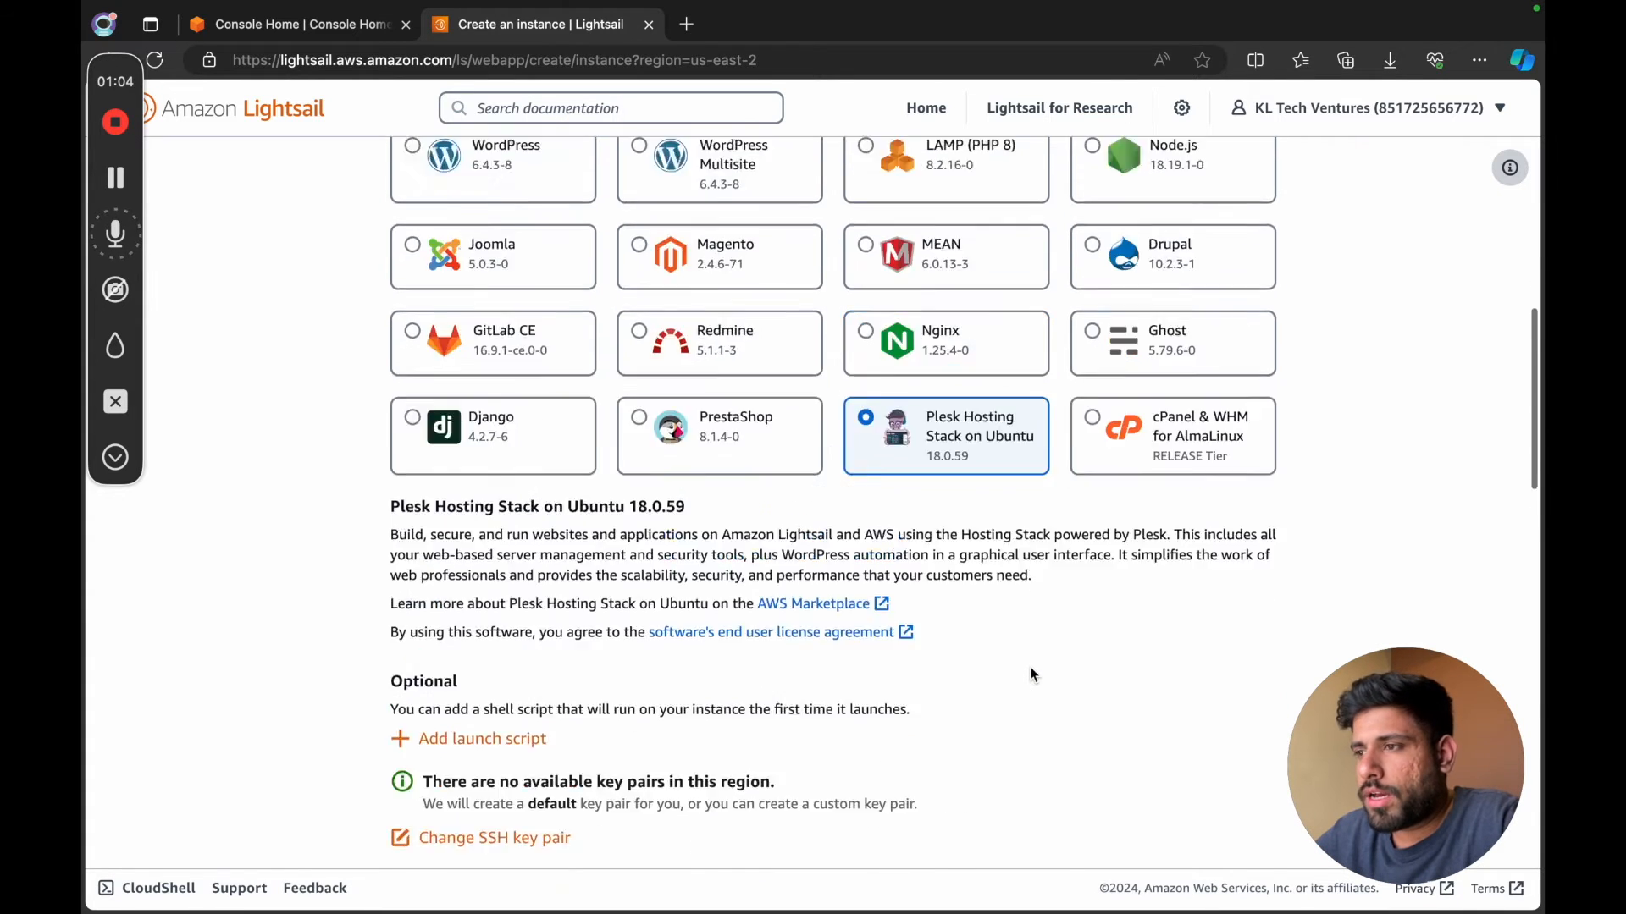
pyautogui.scroll(8, 1042, 660)
pyautogui.scroll(-1, 1180, 500)
pyautogui.scroll(5, 1179, 500)
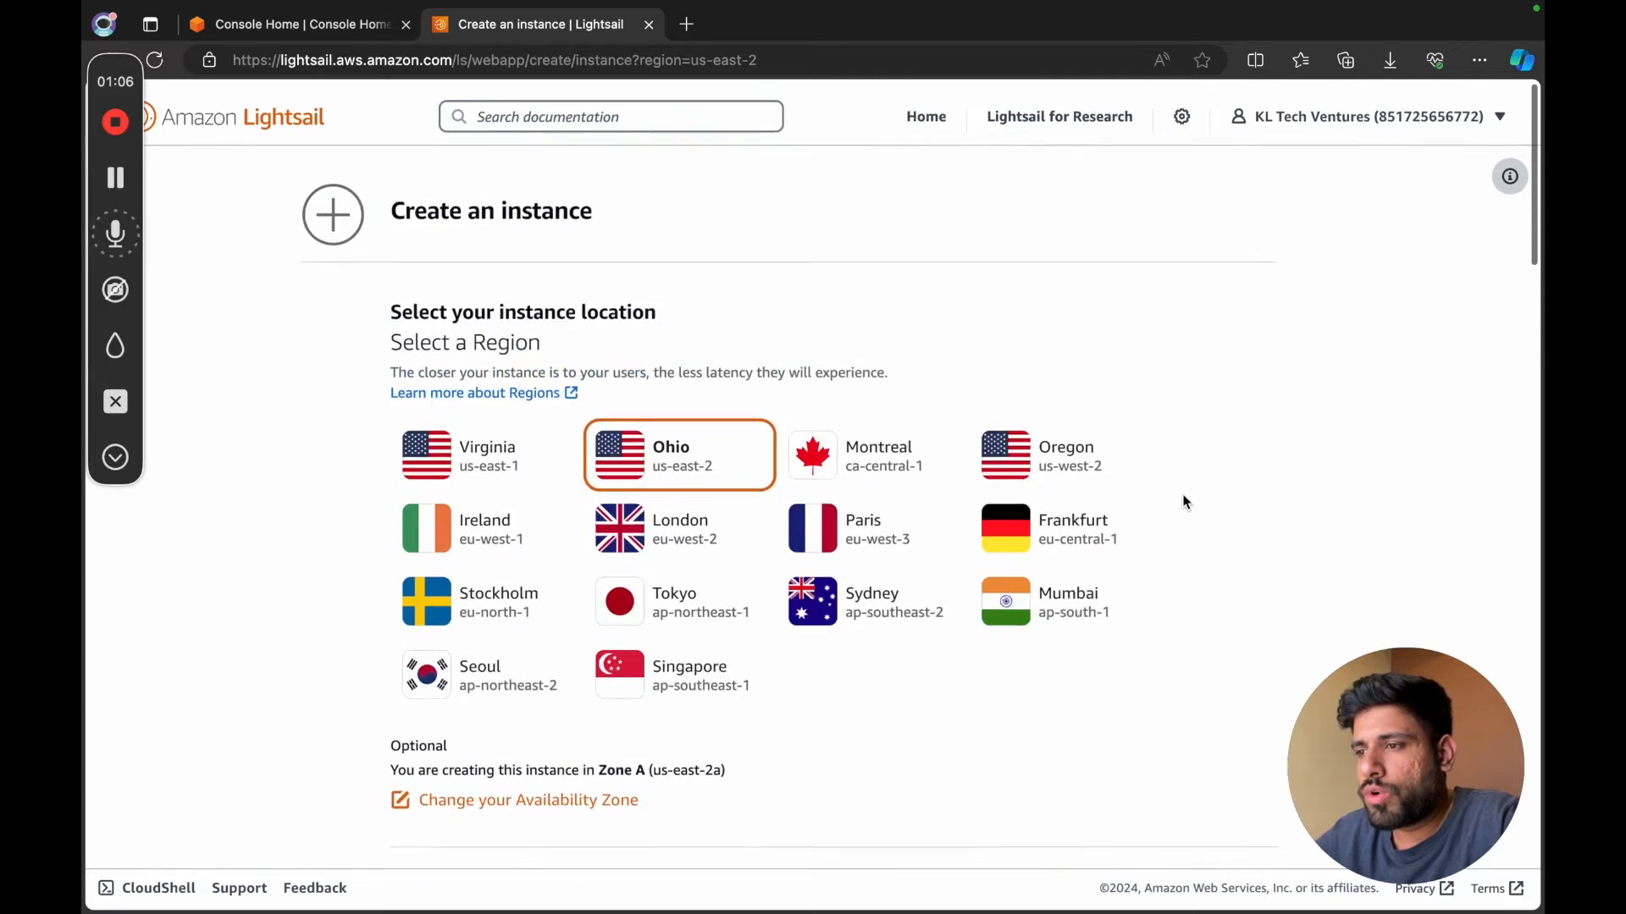
# Keep the $5 per month plan and name the instance richago_us.
pyautogui.scroll(-10, 1180, 501)
pyautogui.scroll(-15, 1184, 501)
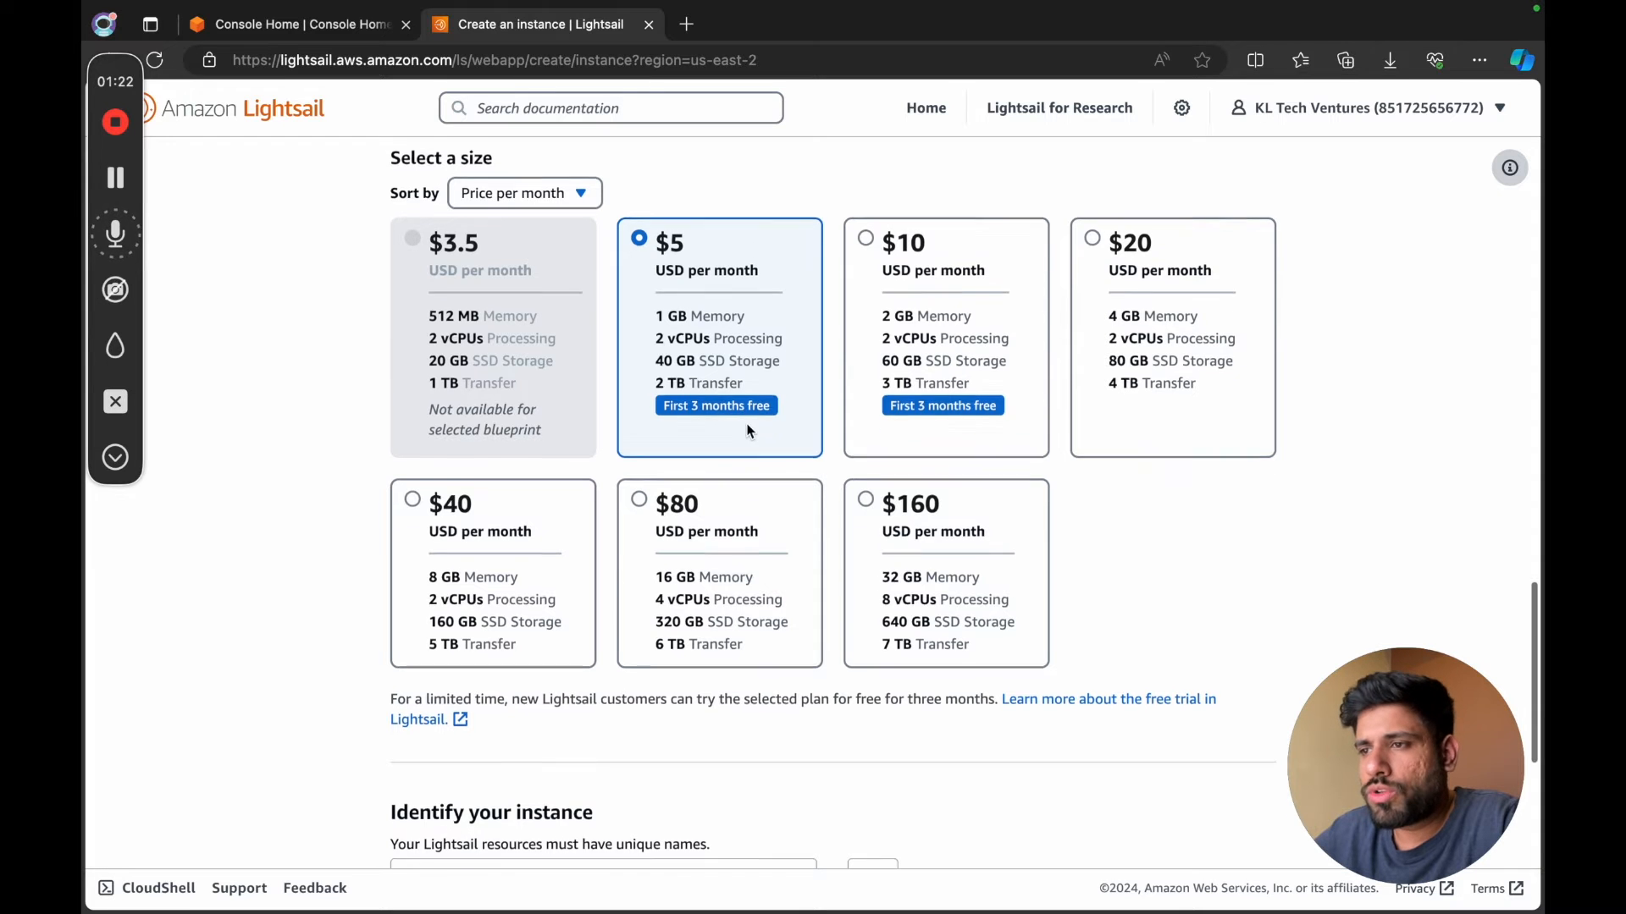
pyautogui.scroll(6, 745, 421)
pyautogui.scroll(-7, 728, 419)
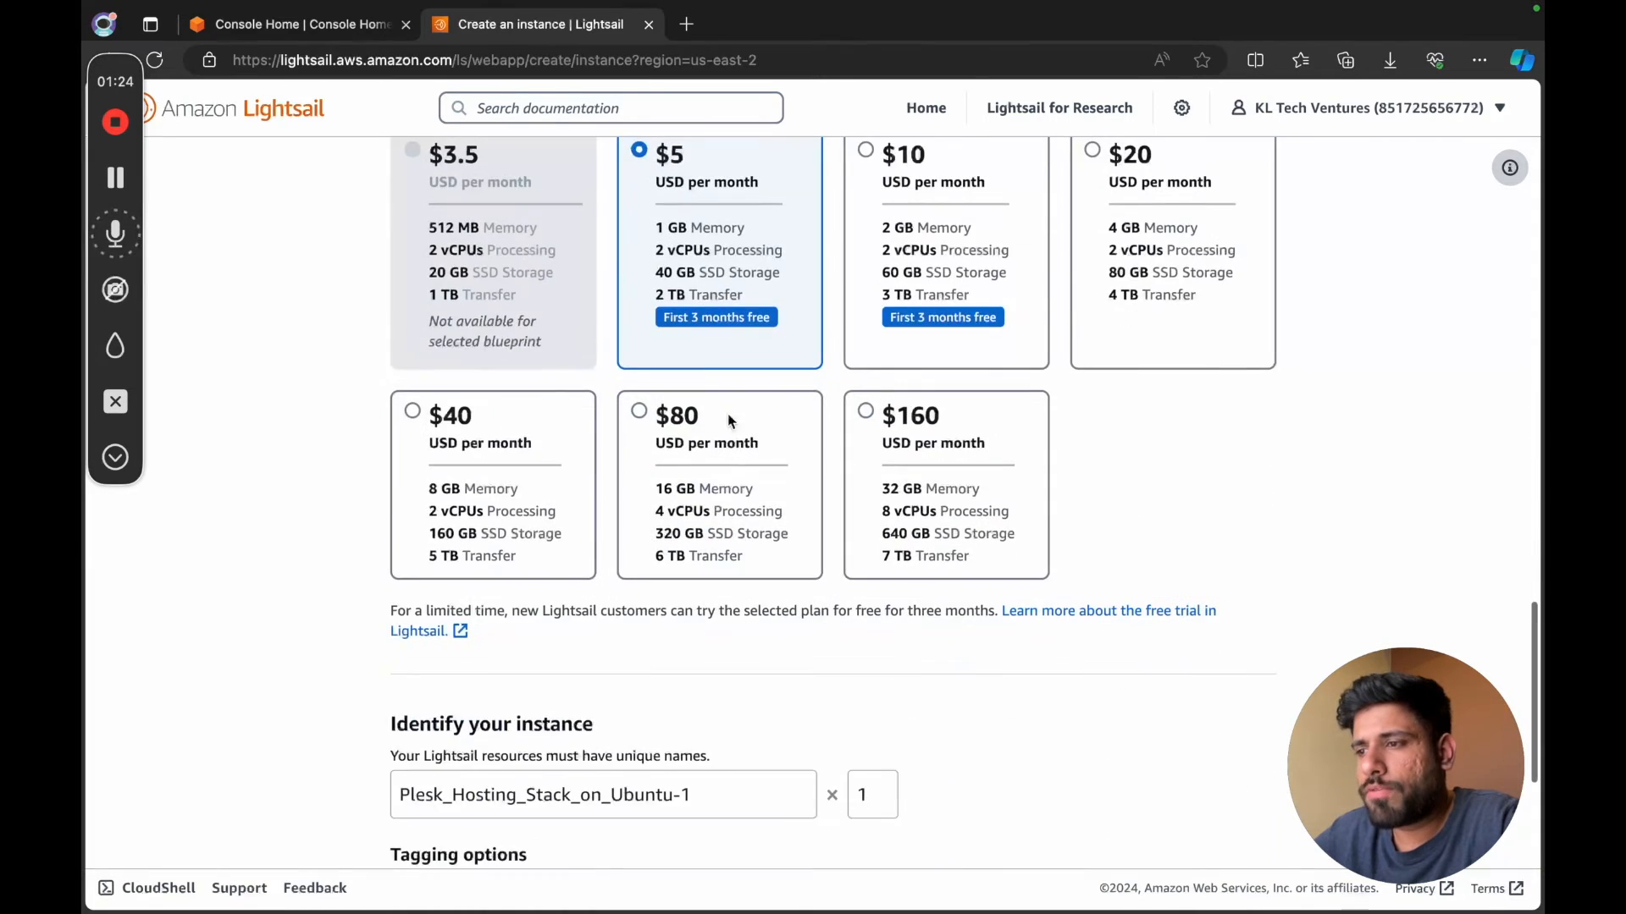
pyautogui.scroll(-3, 969, 497)
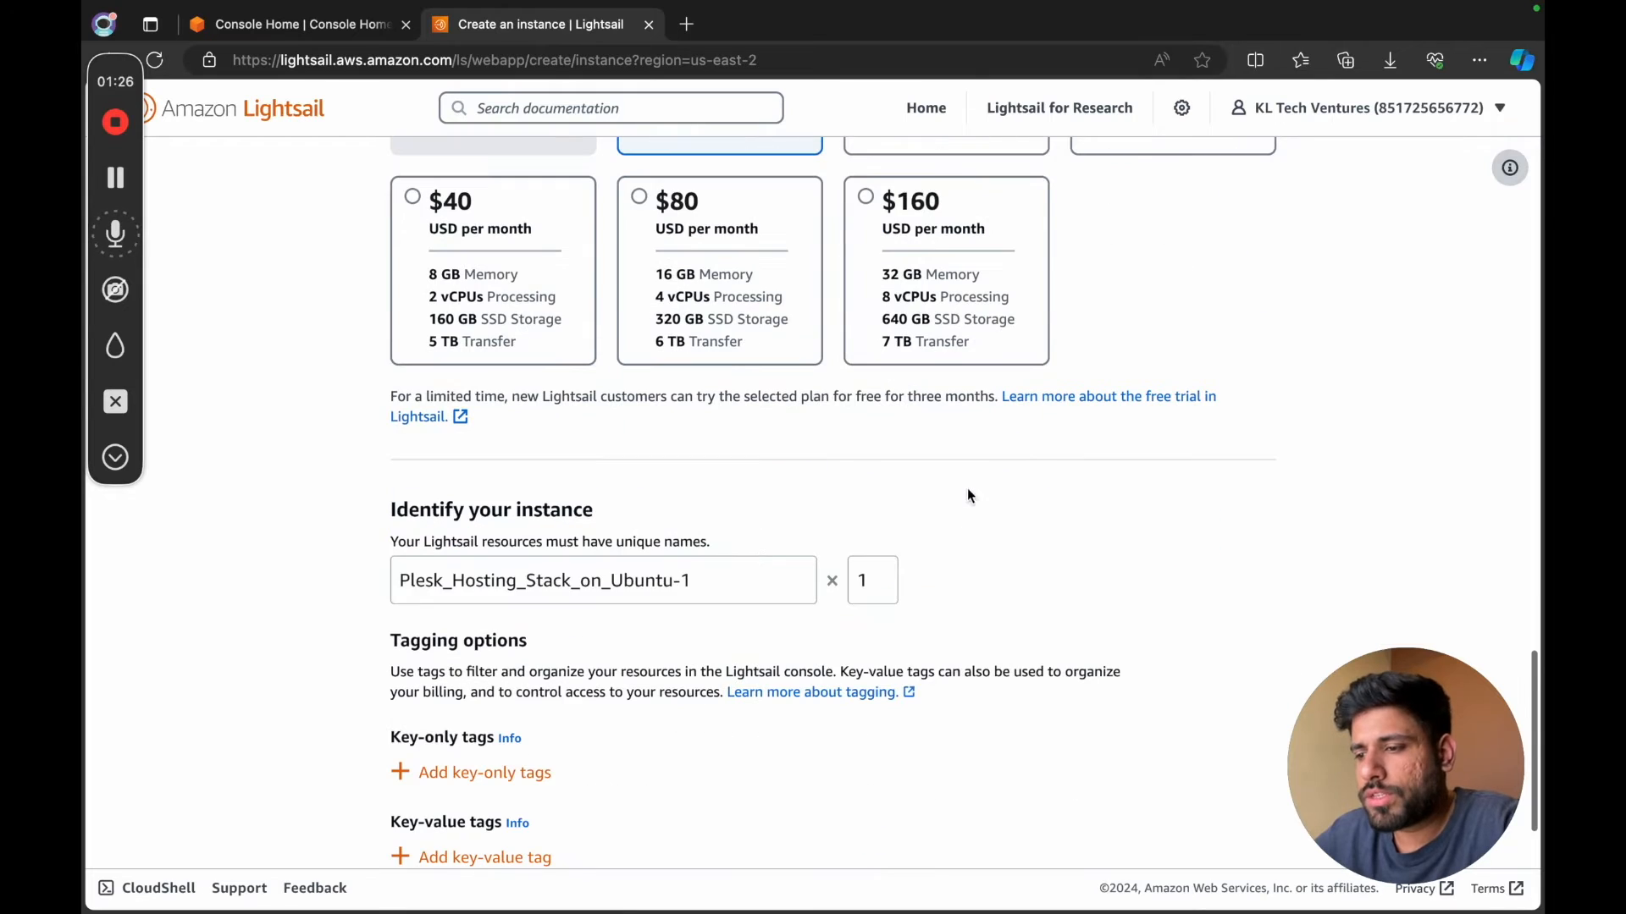
pyautogui.tripleClick(738, 578)
pyautogui.write('richago')
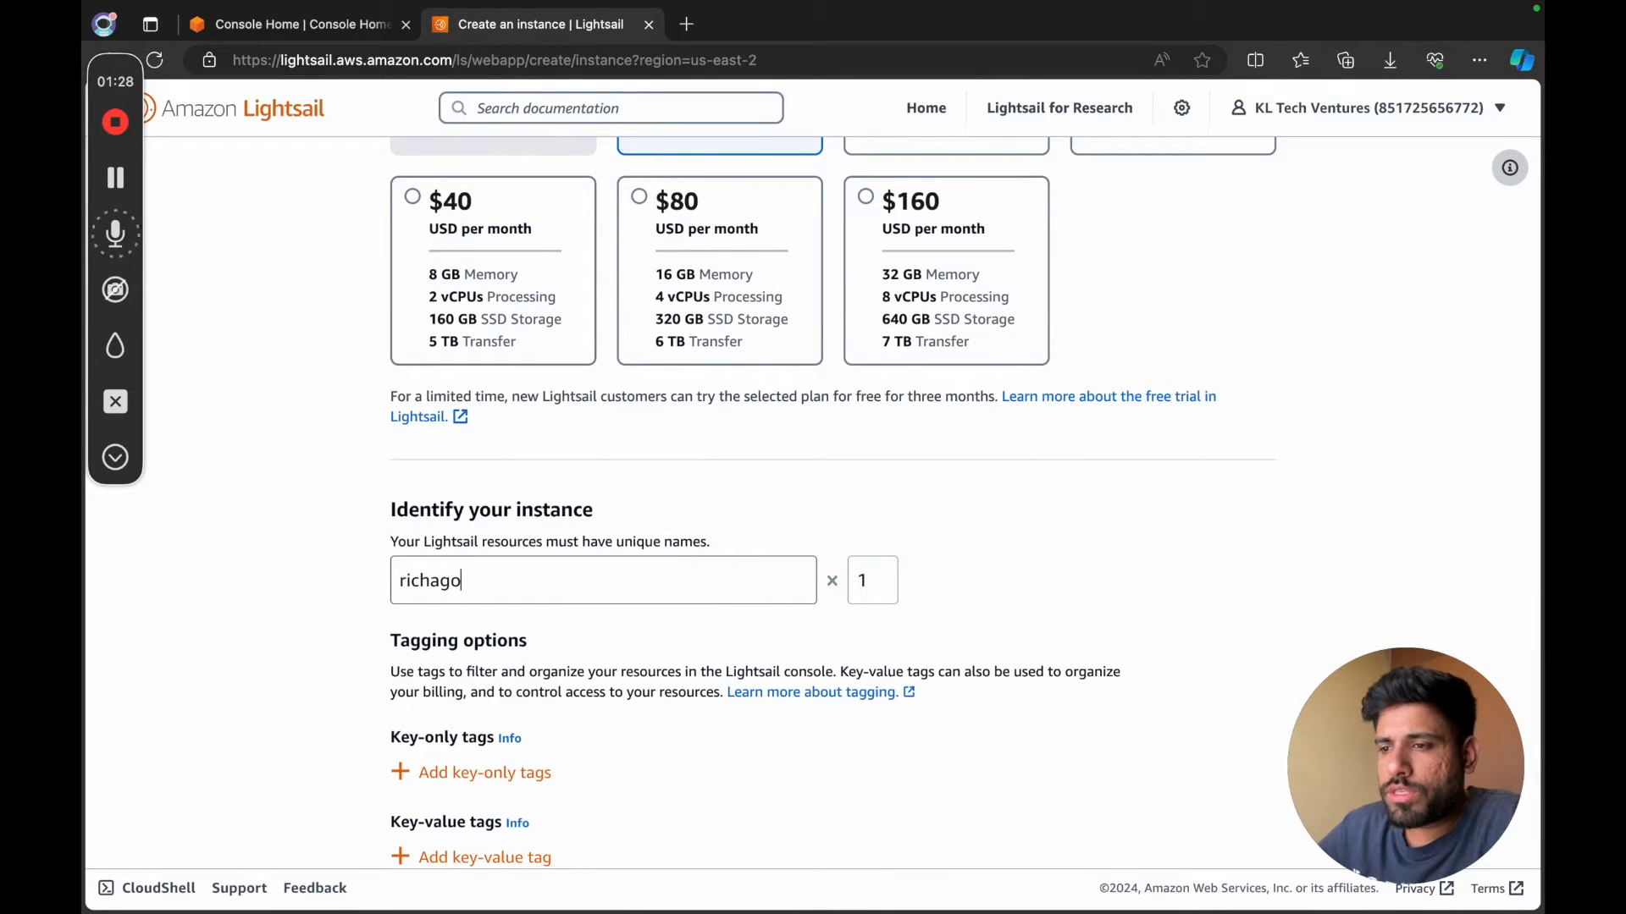
pyautogui.write('_us')
pyautogui.click(955, 515)
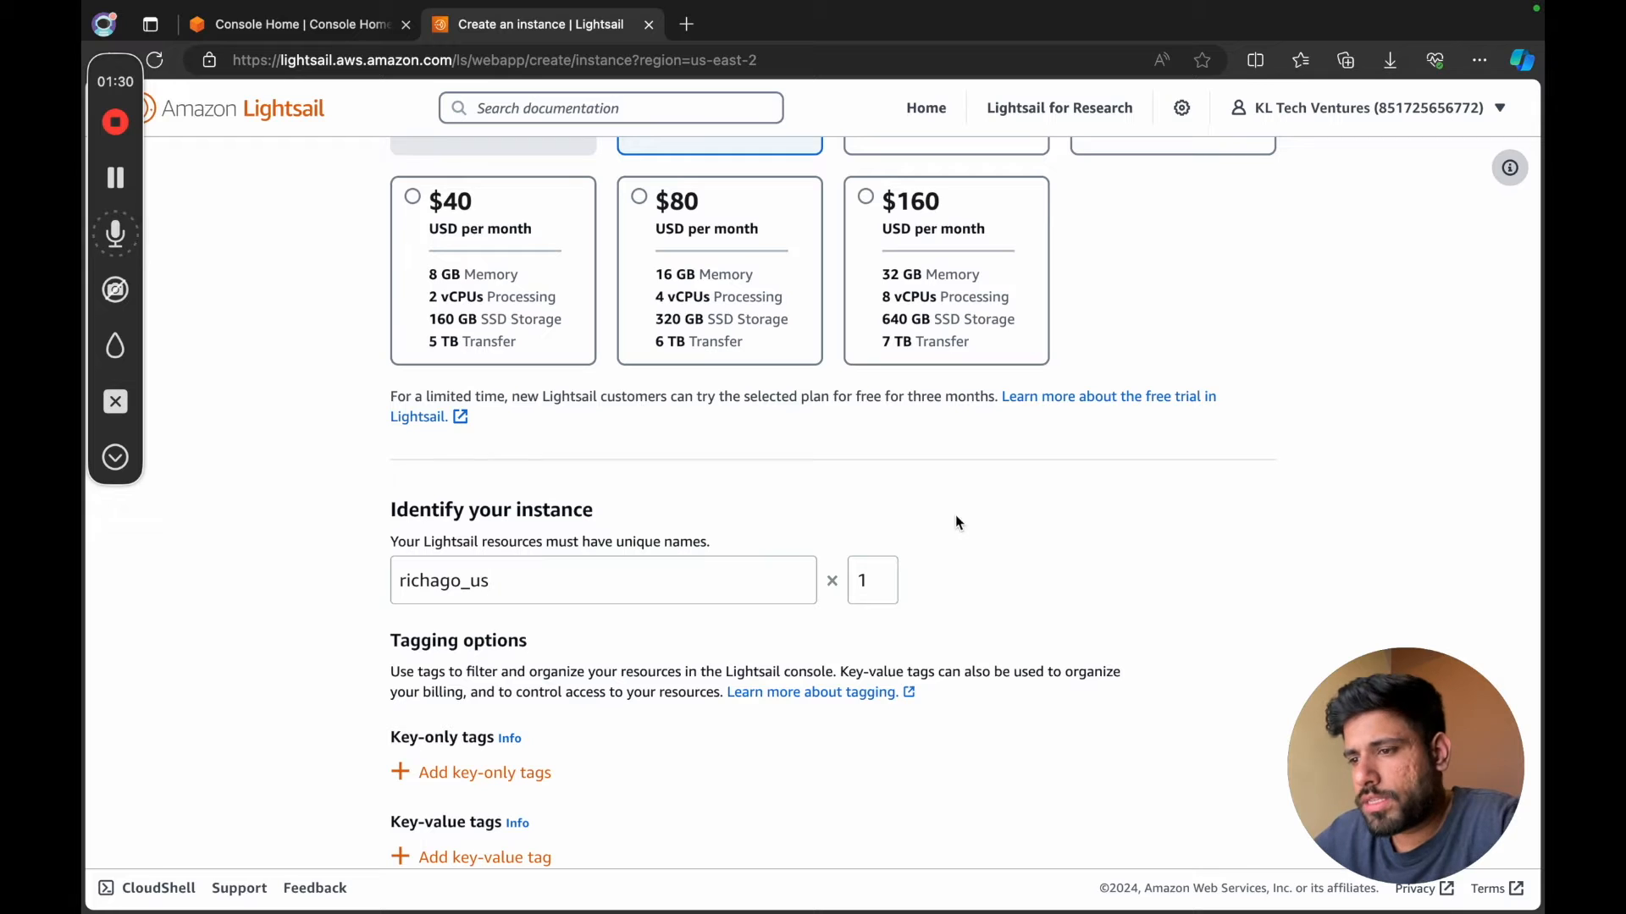
# Review the region, blueprint, plan and name settings and create the instance.
pyautogui.scroll(-2, 903, 690)
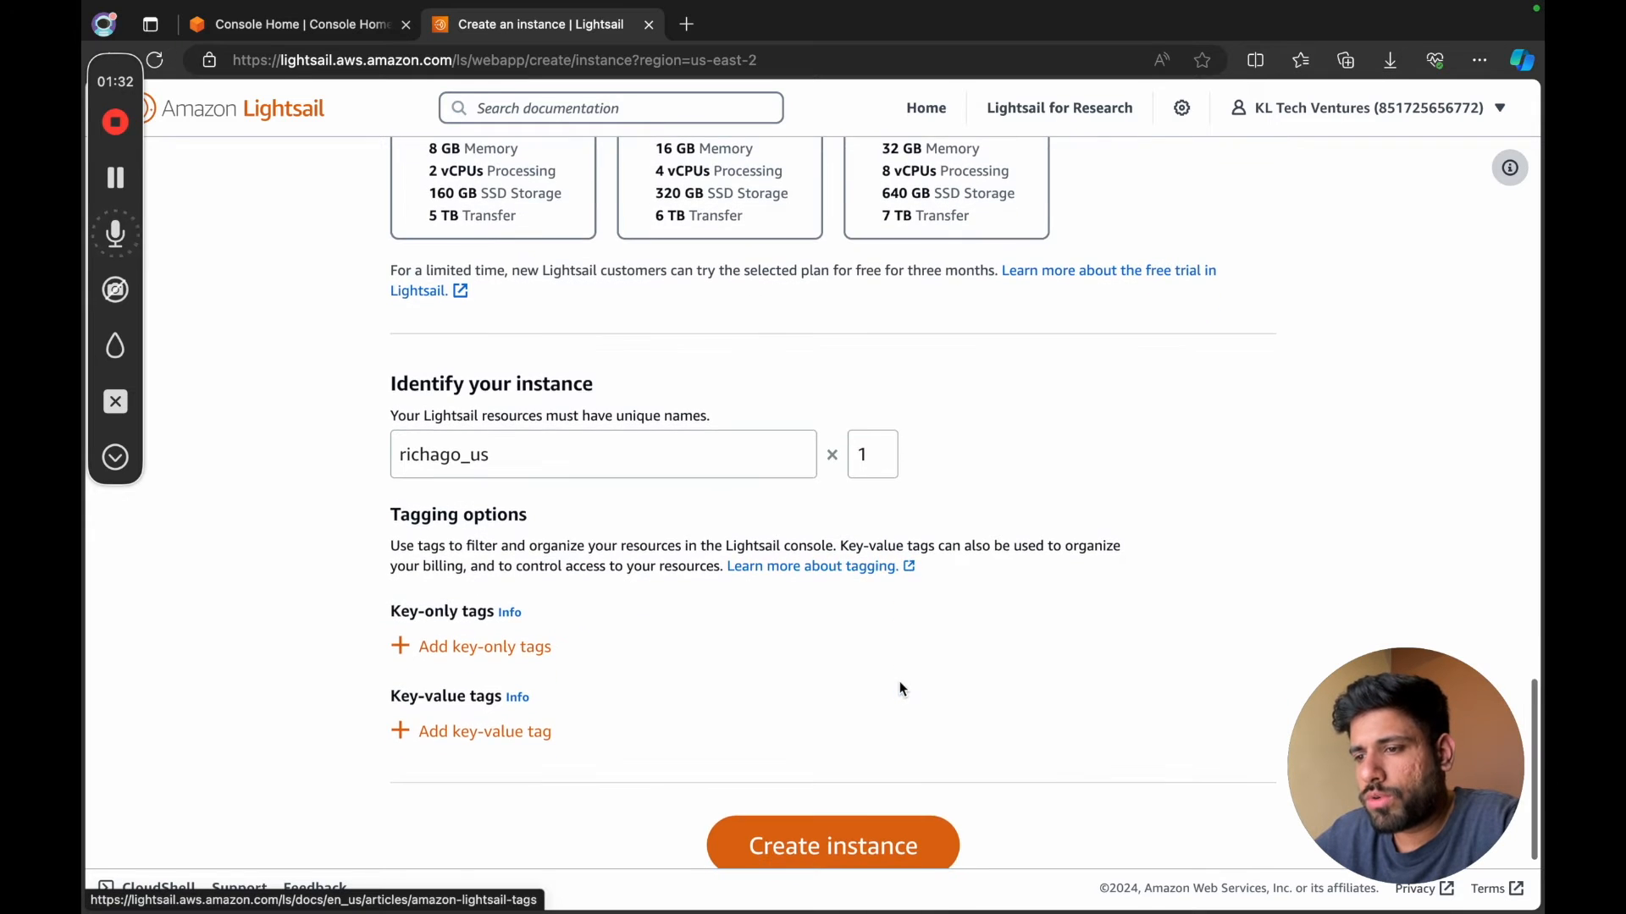
pyautogui.scroll(10, 899, 687)
pyautogui.scroll(10, 1090, 572)
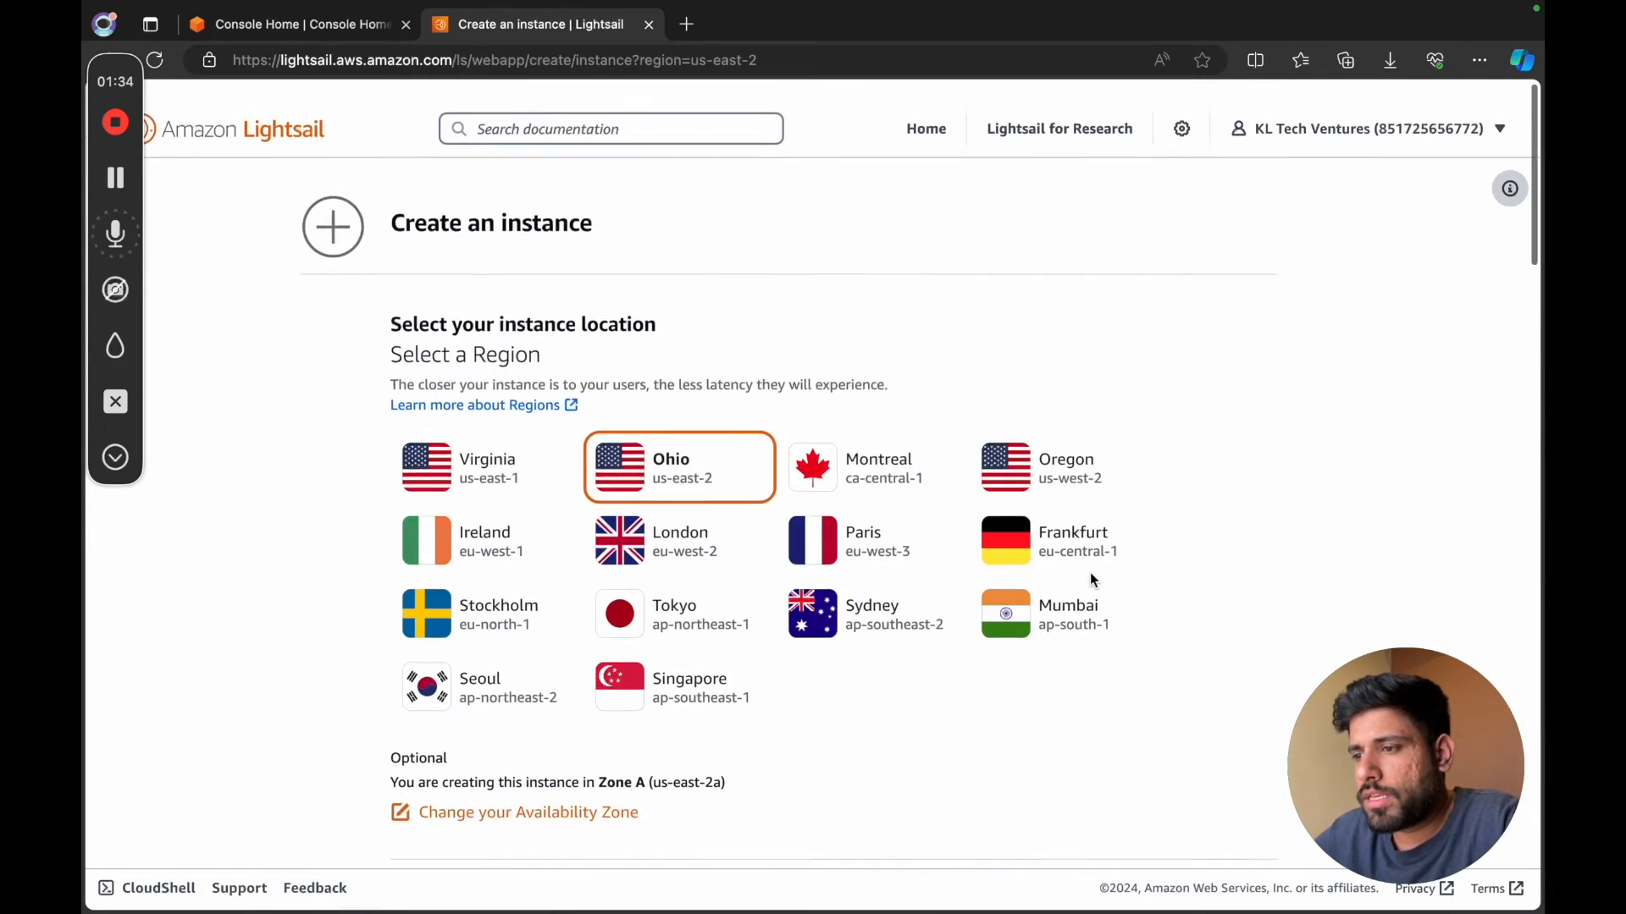
pyautogui.scroll(-8, 1091, 572)
pyautogui.scroll(-15, 1194, 531)
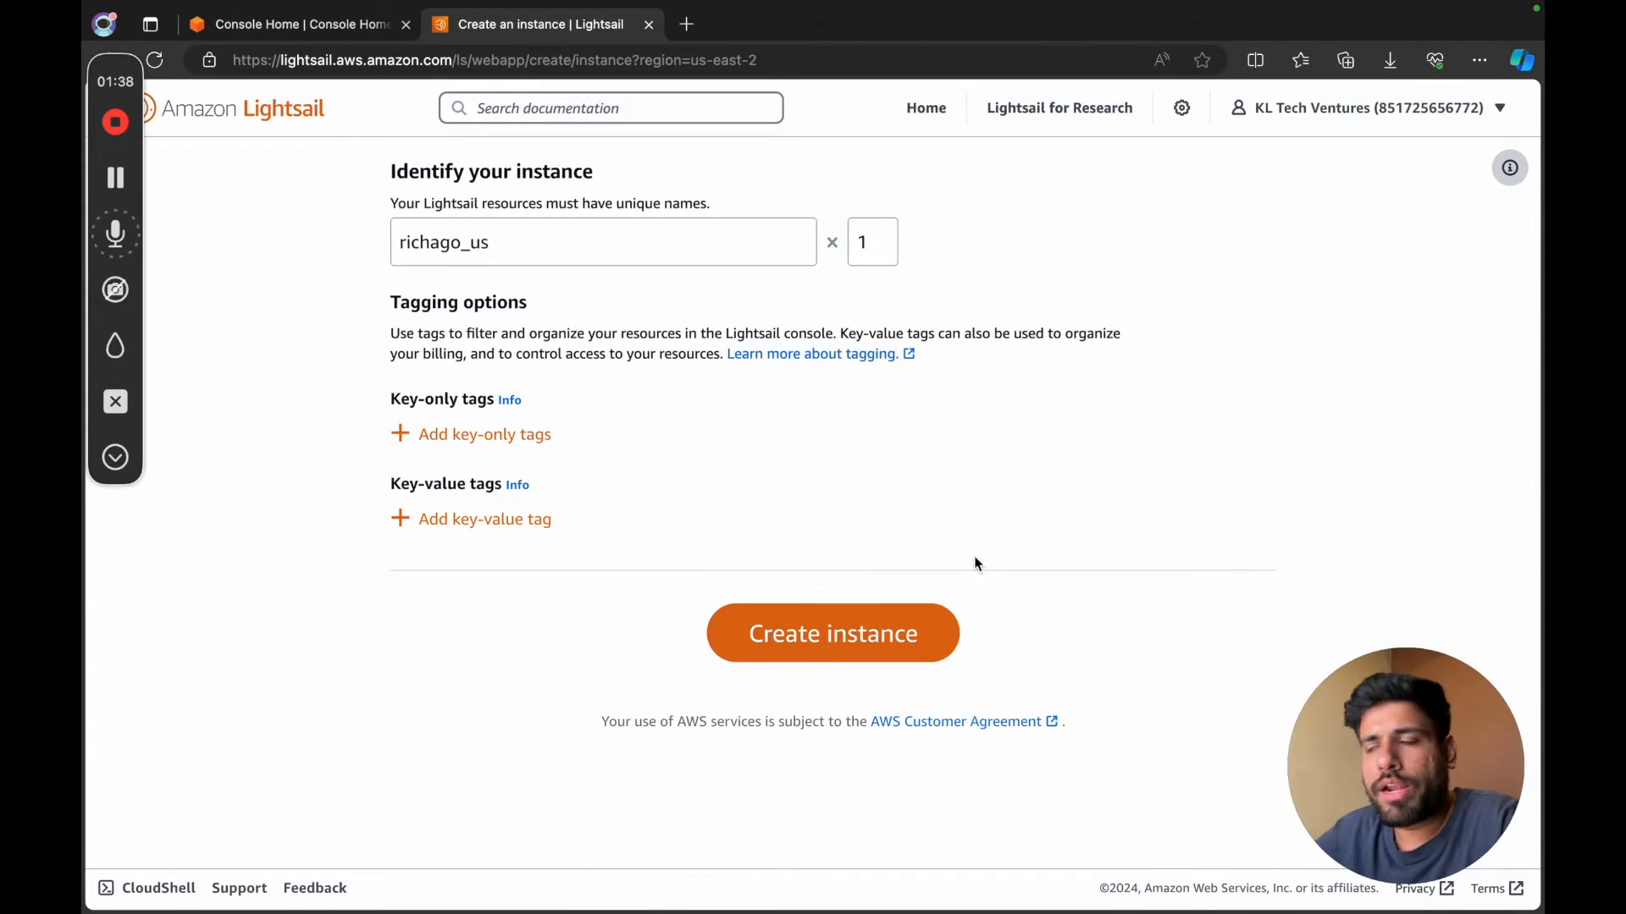
pyautogui.click(873, 643)
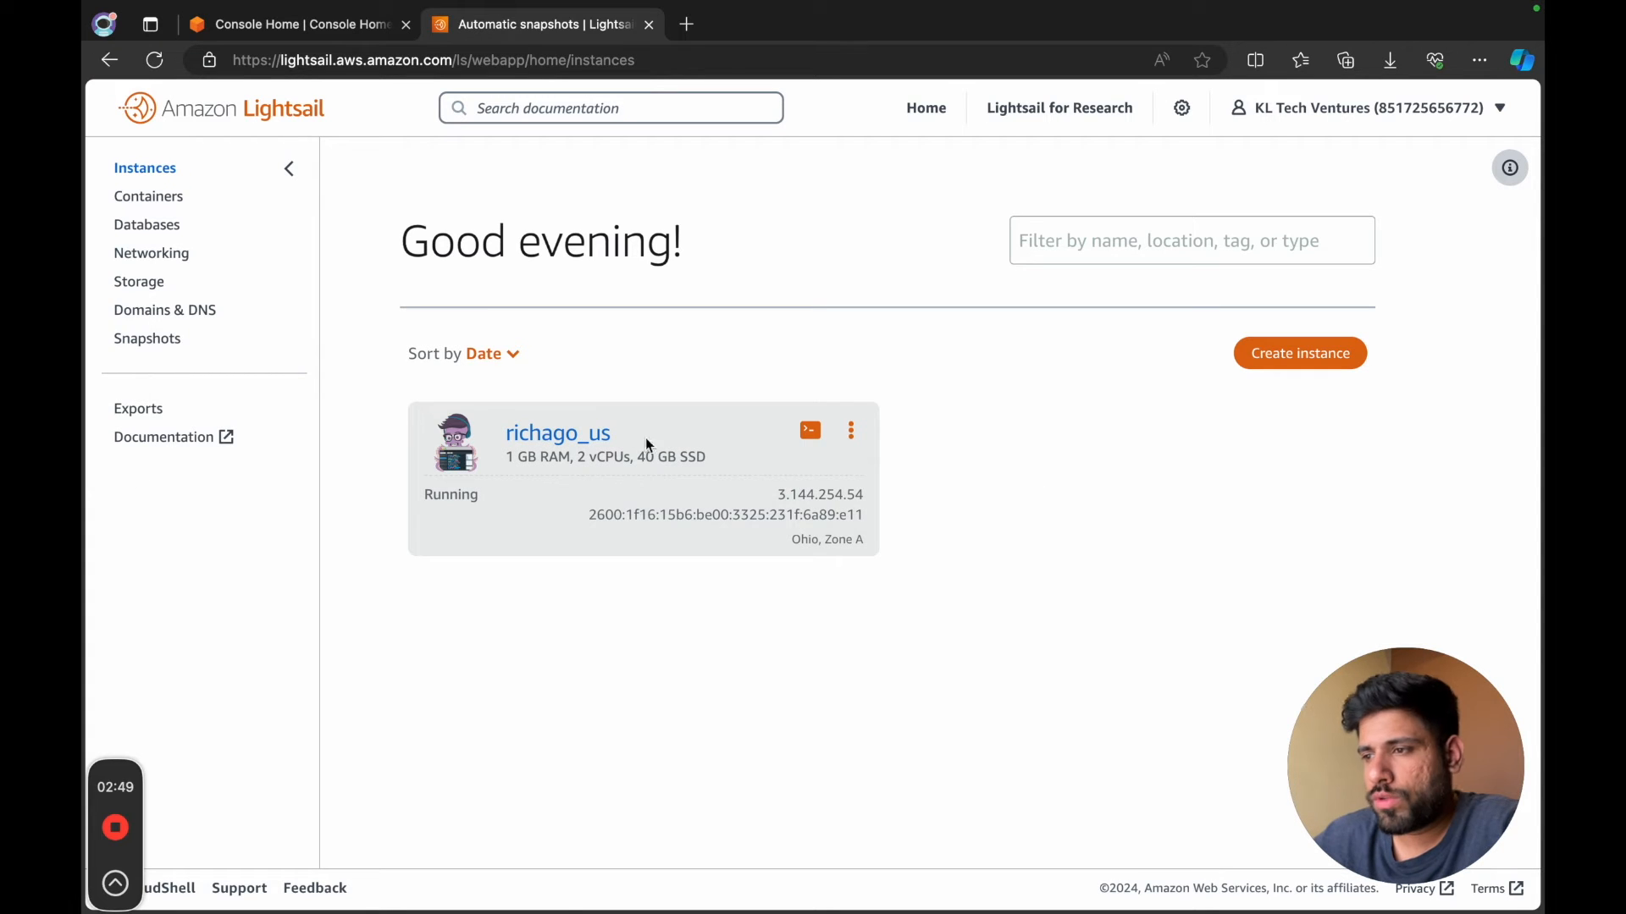
# Open the management page of the richago_us instance and enable its automatic snapshots, acknowledging the billing notice.
pyautogui.click(850, 431)
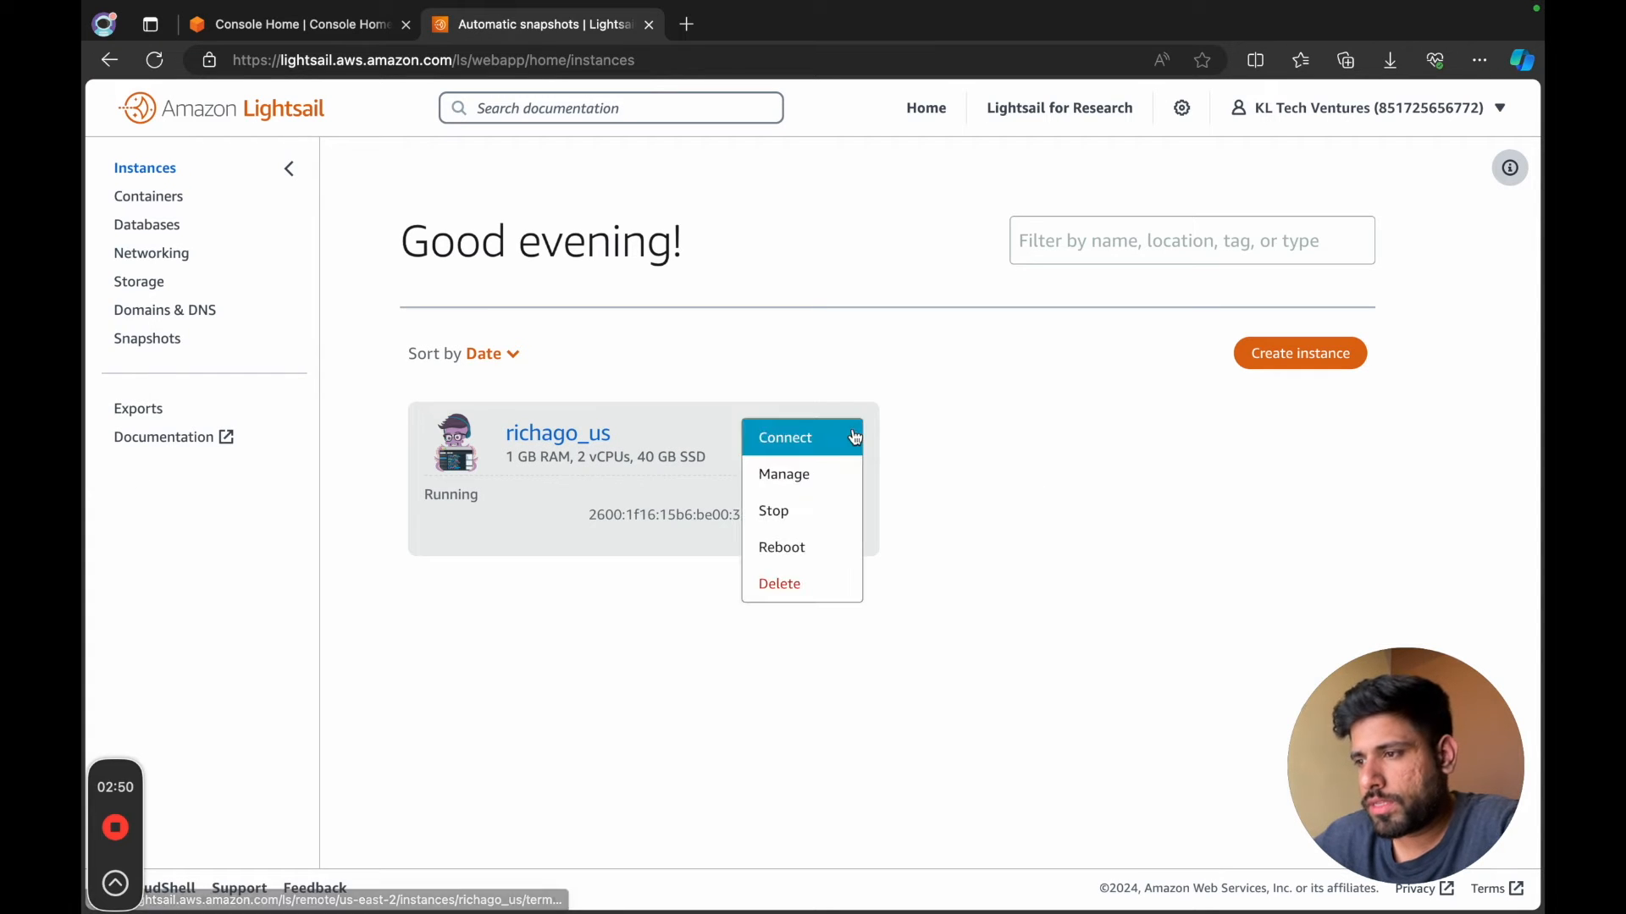
pyautogui.click(826, 477)
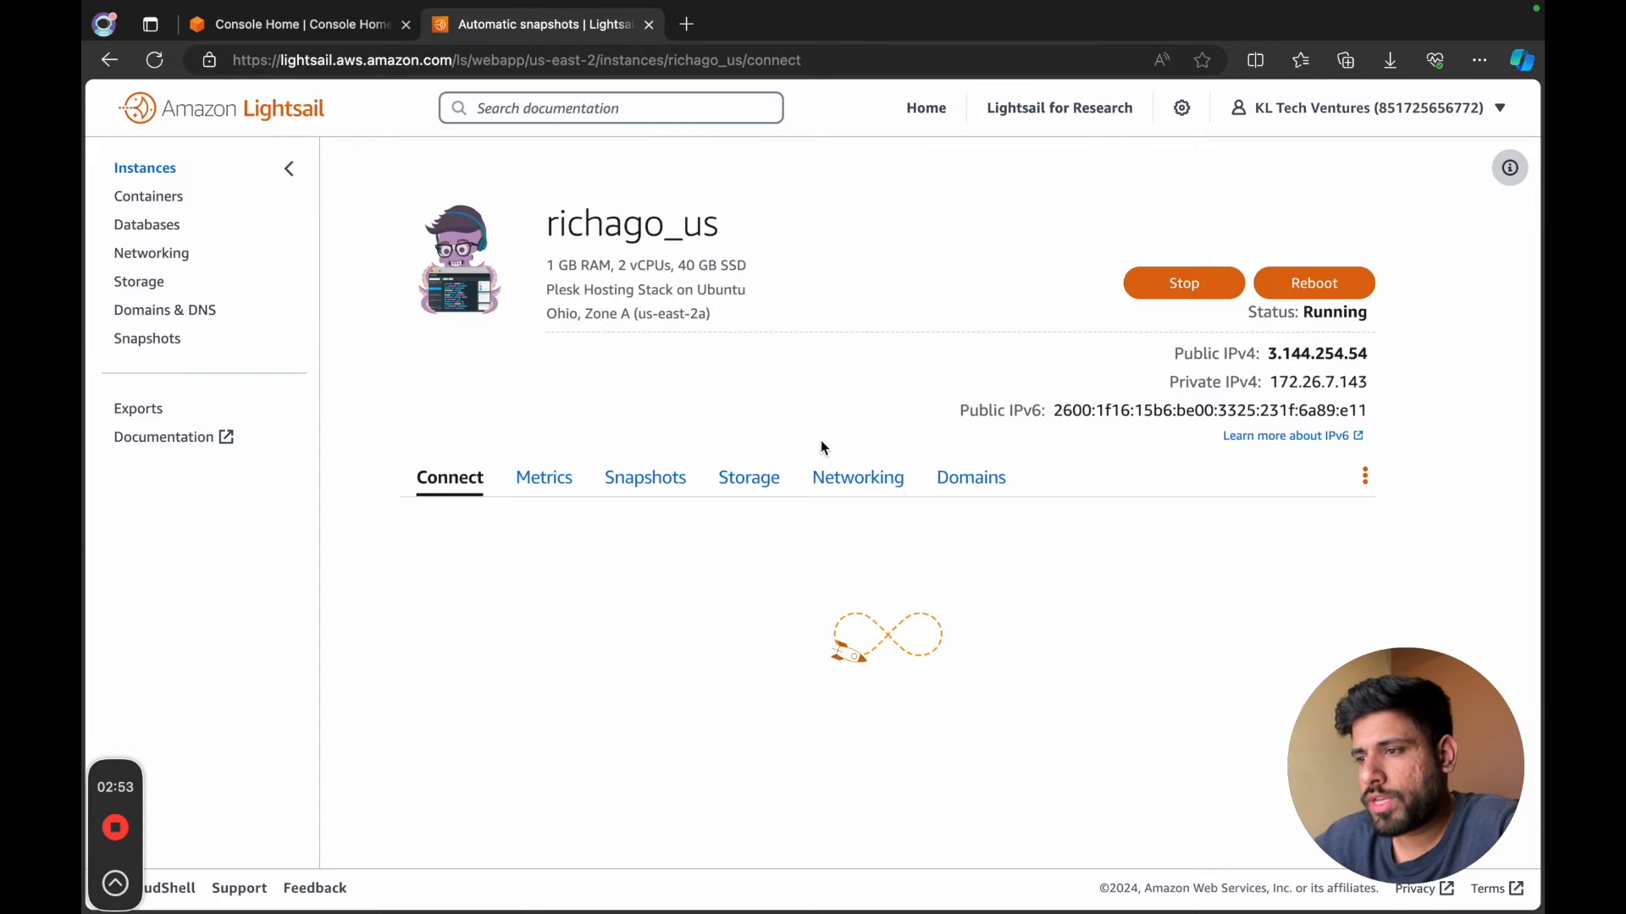
pyautogui.click(668, 495)
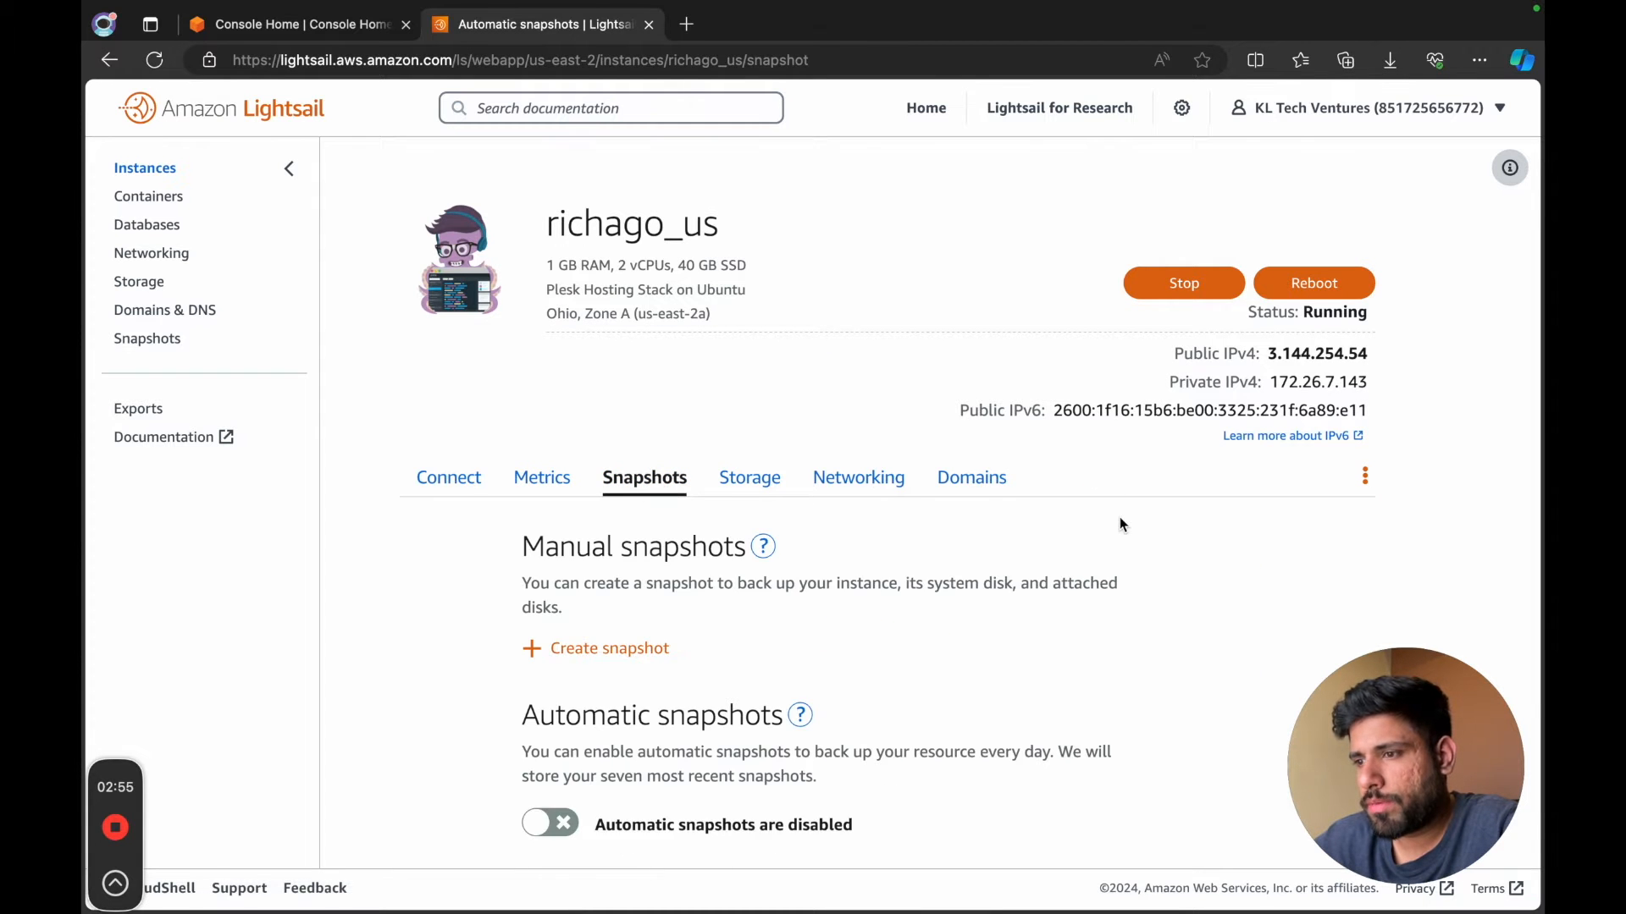
pyautogui.scroll(-3, 1121, 522)
pyautogui.click(555, 690)
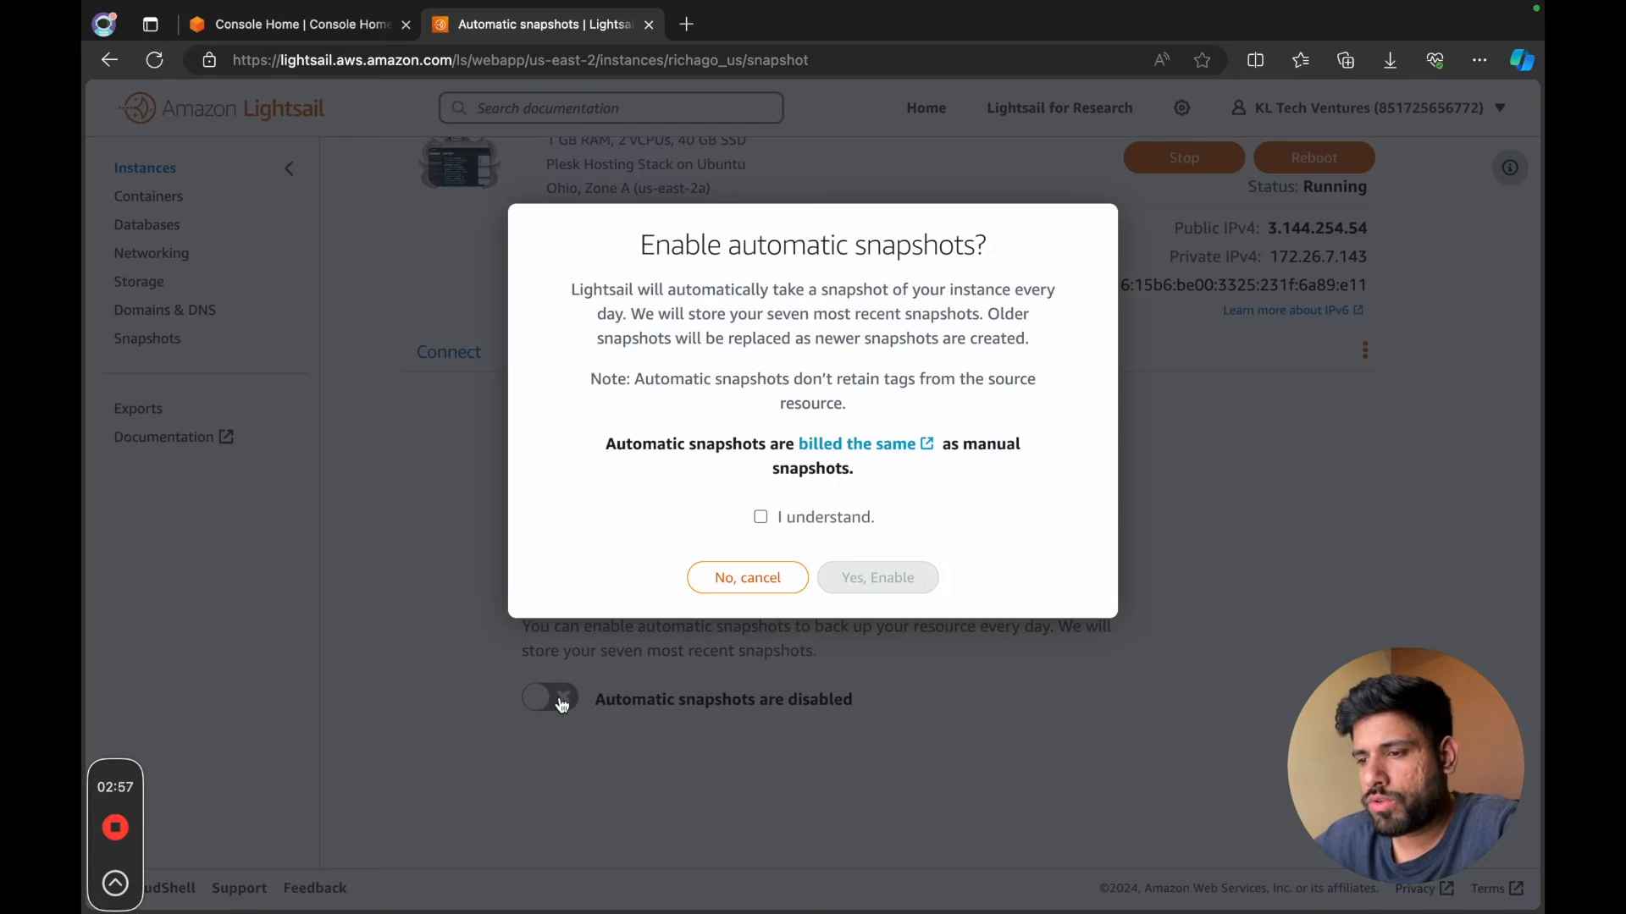
pyautogui.click(762, 521)
pyautogui.click(872, 584)
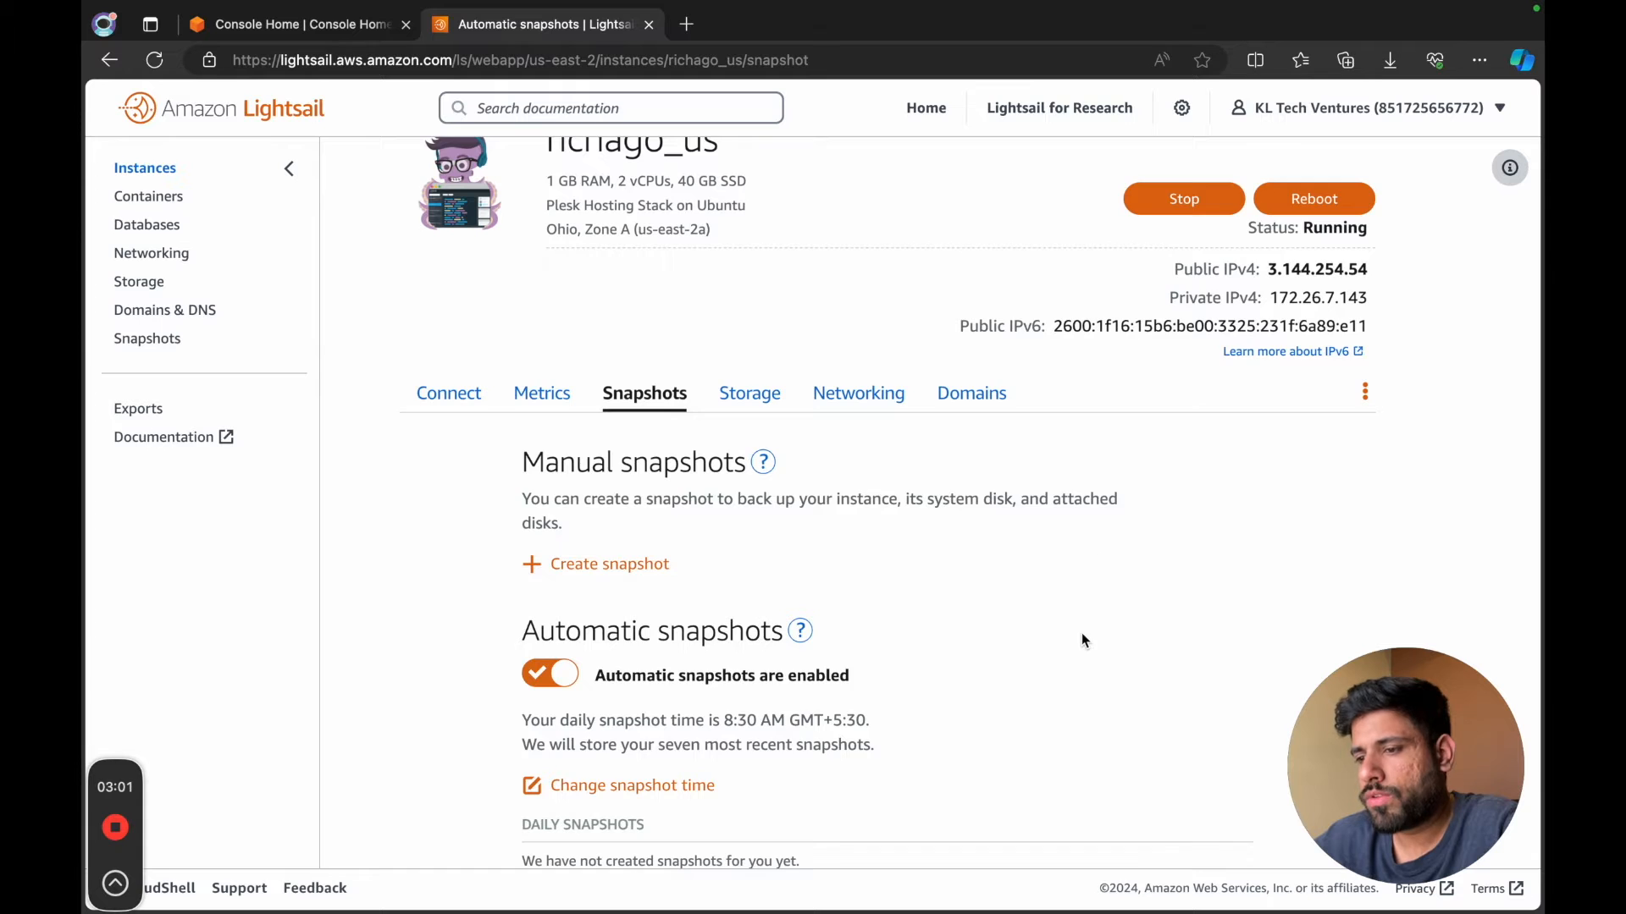
pyautogui.scroll(-4, 1081, 632)
pyautogui.scroll(4, 1012, 609)
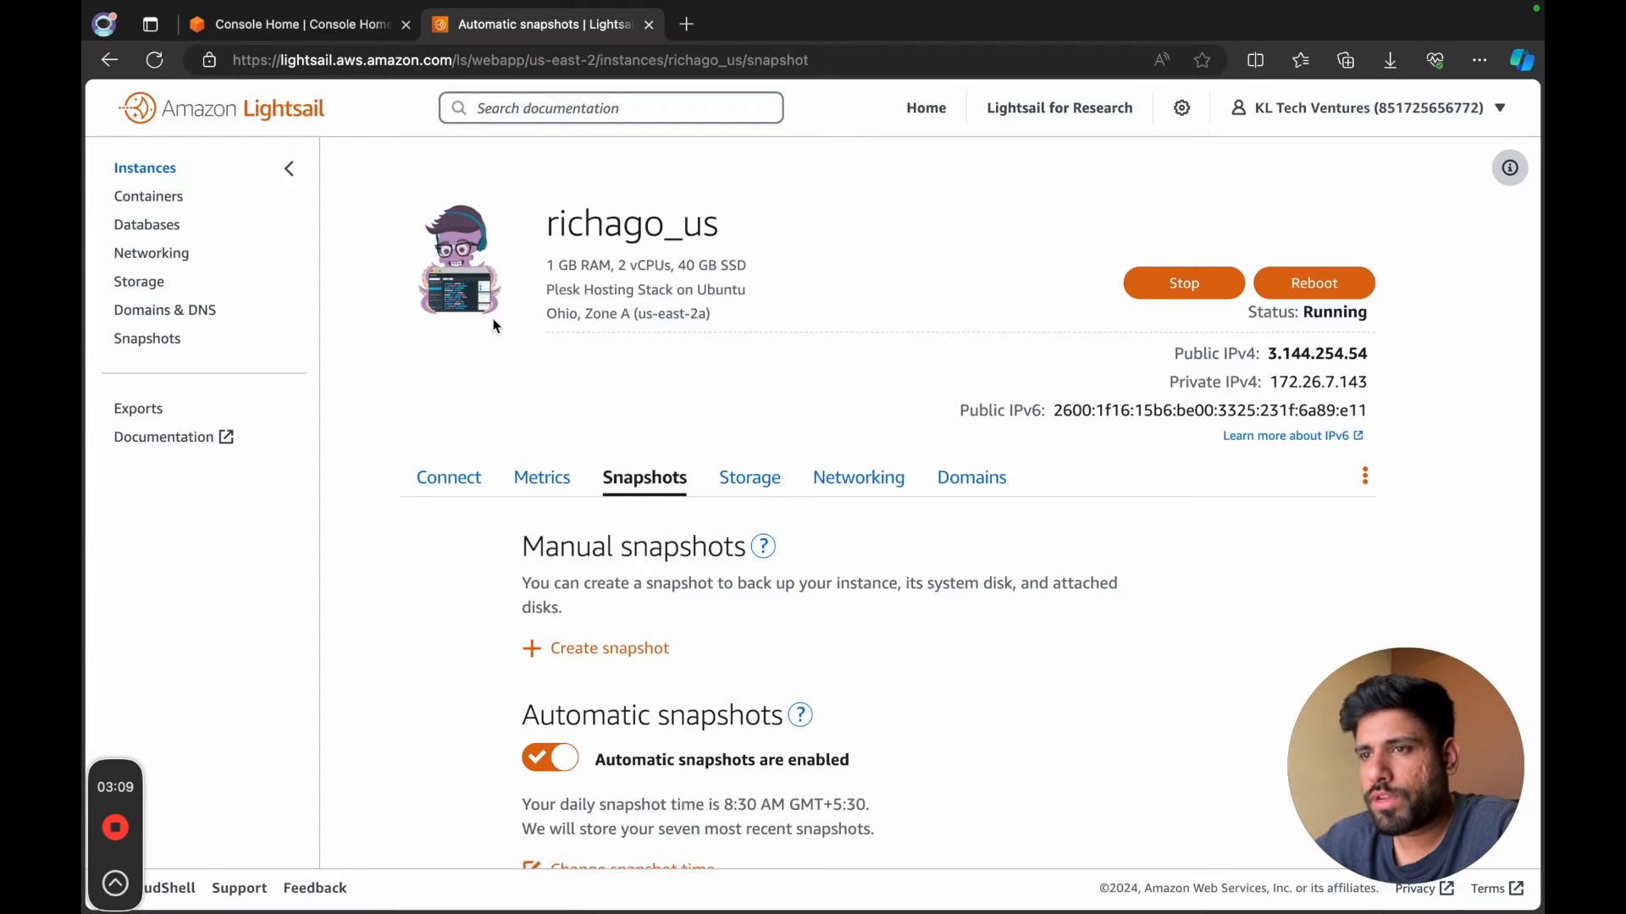
# Return to the instance list, connect to richago_us in a browser SSH terminal and run "sudo plesk login".
pyautogui.click(161, 169)
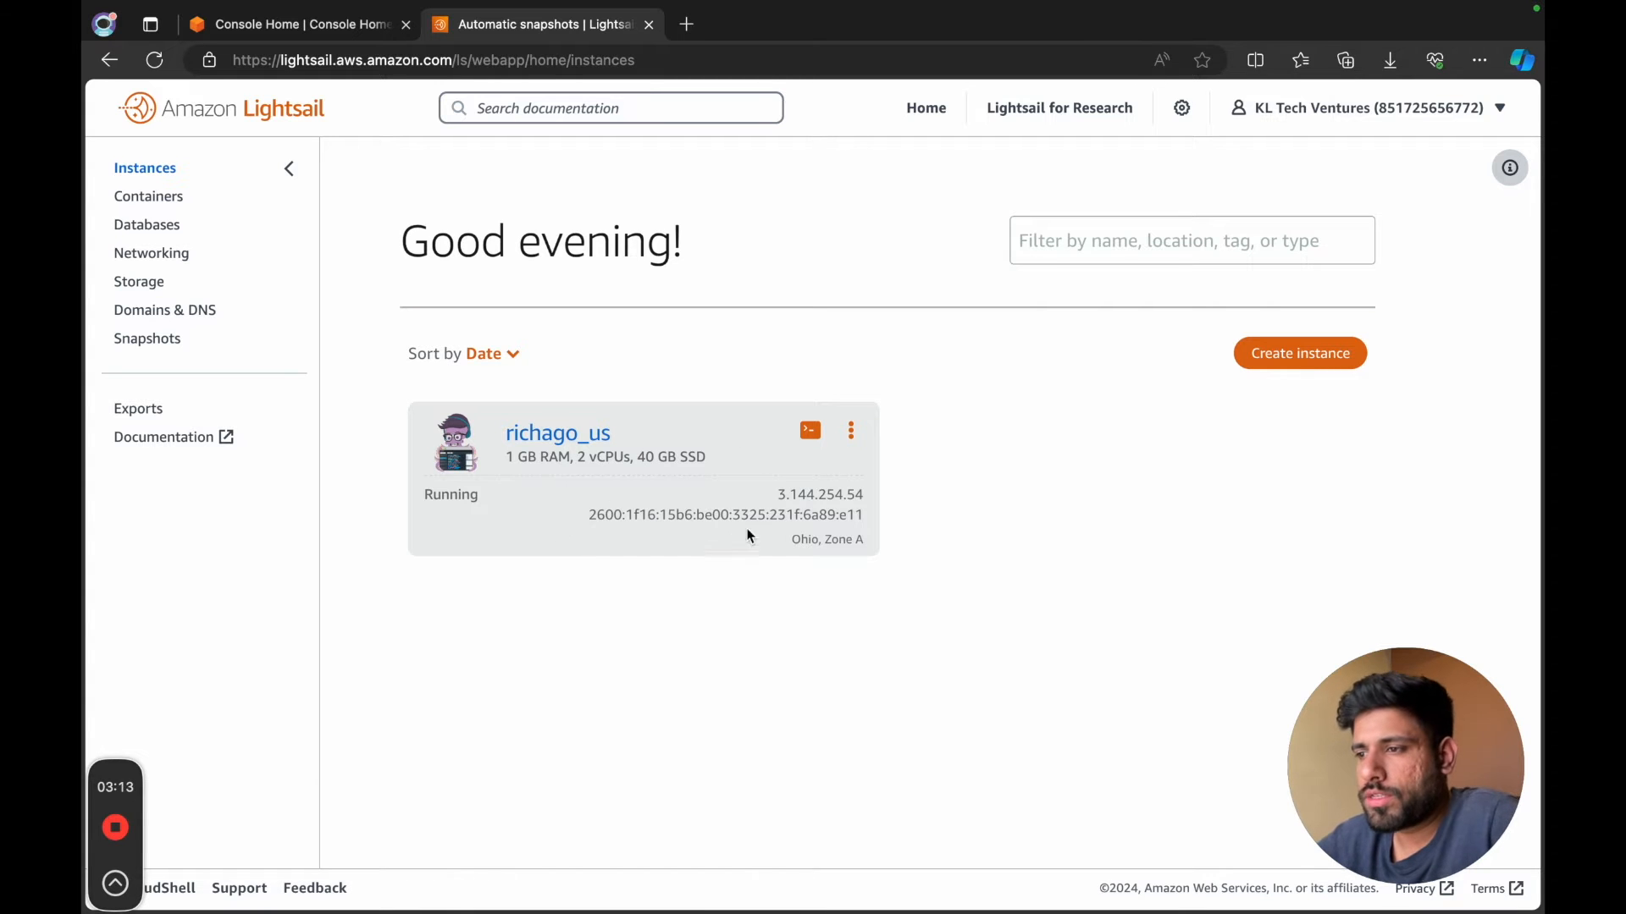
pyautogui.click(811, 435)
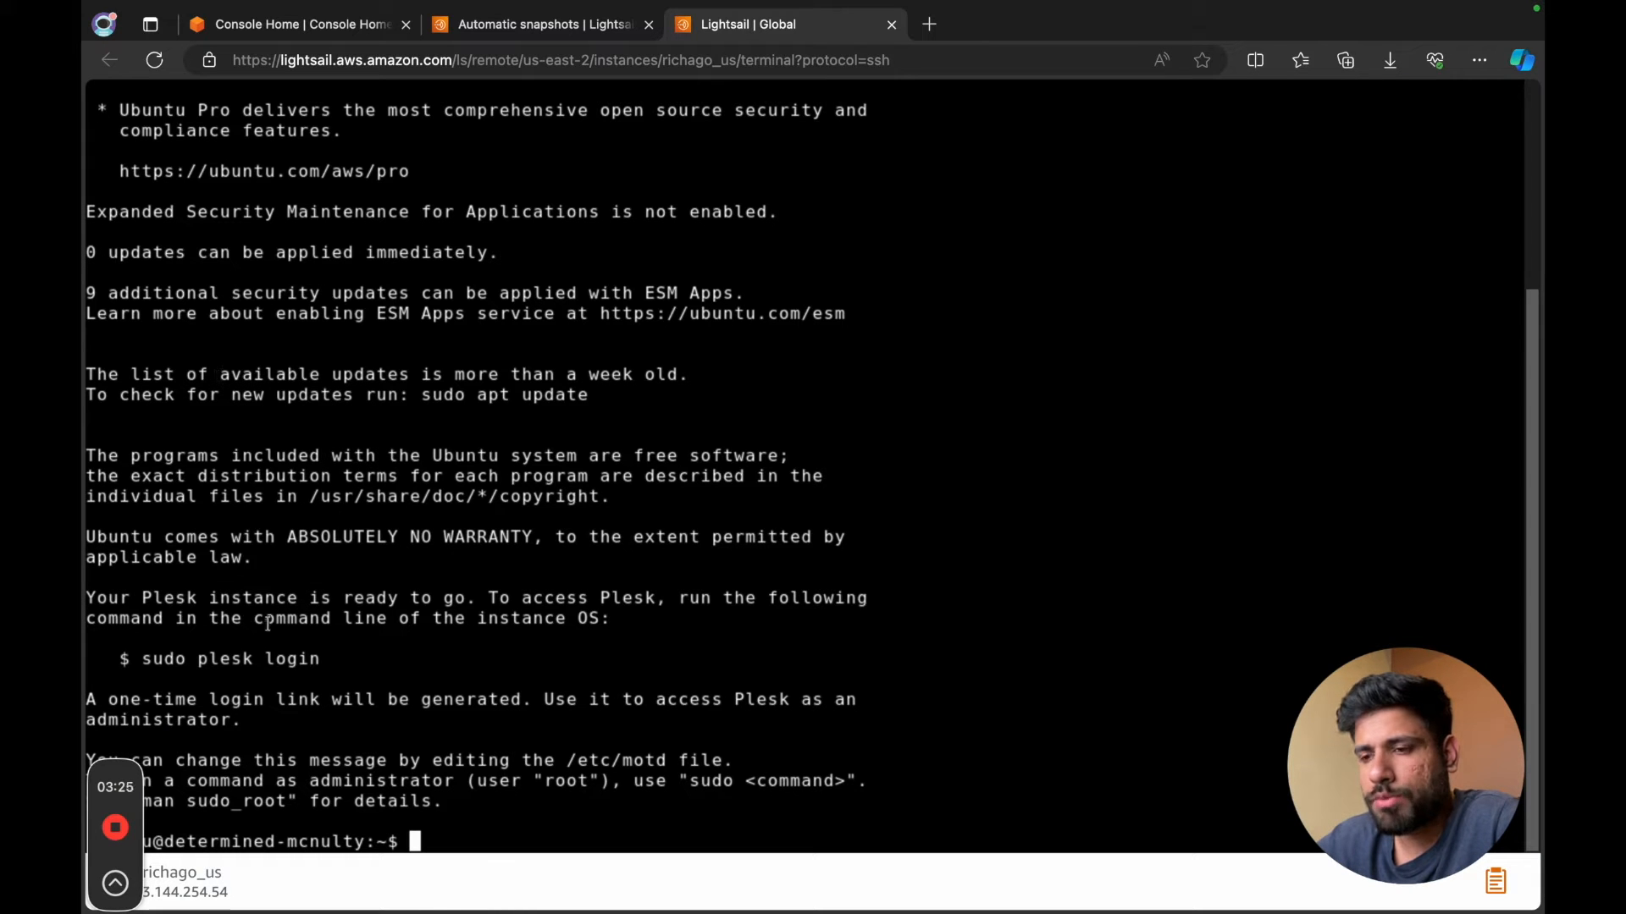
pyautogui.write('sudo ')
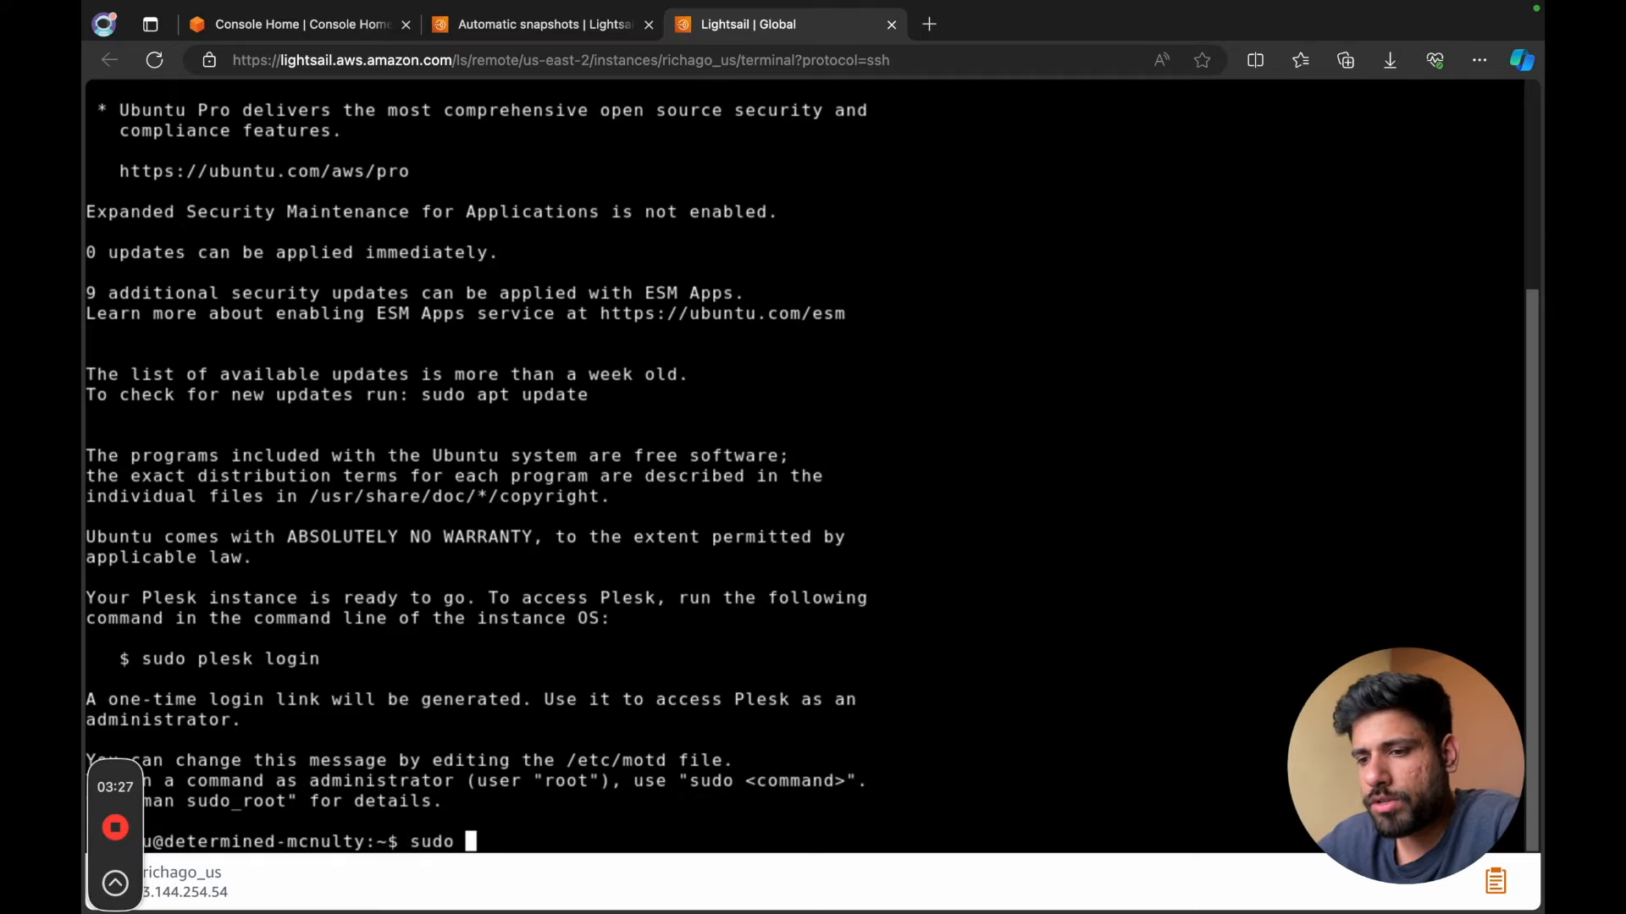
pyautogui.write('plesk login')
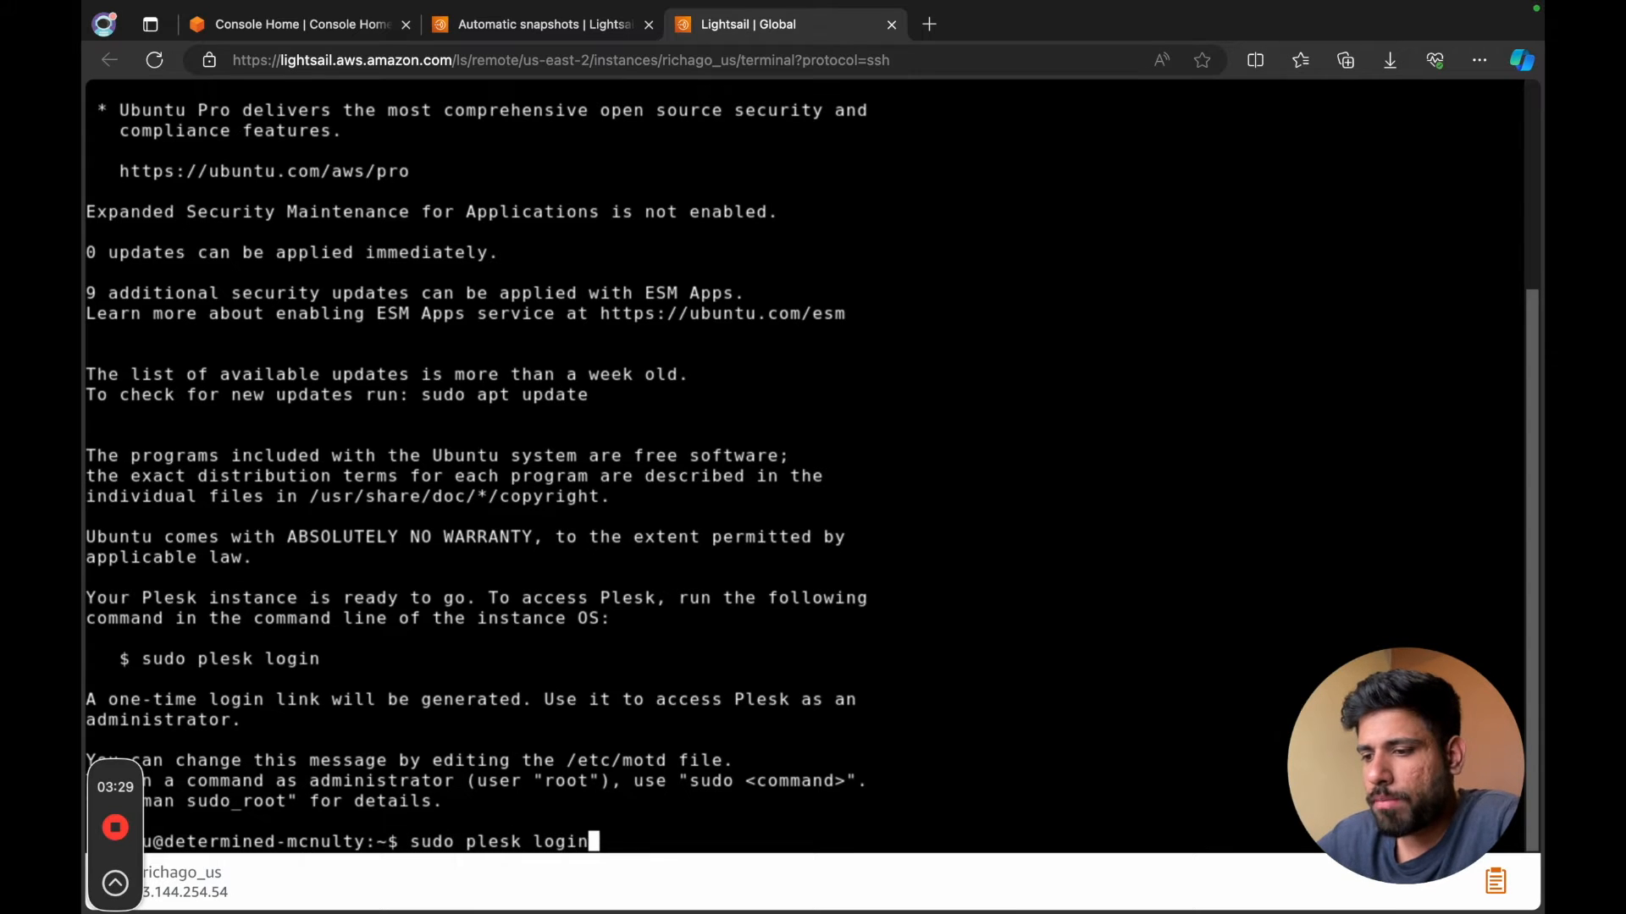
pyautogui.press('Return')
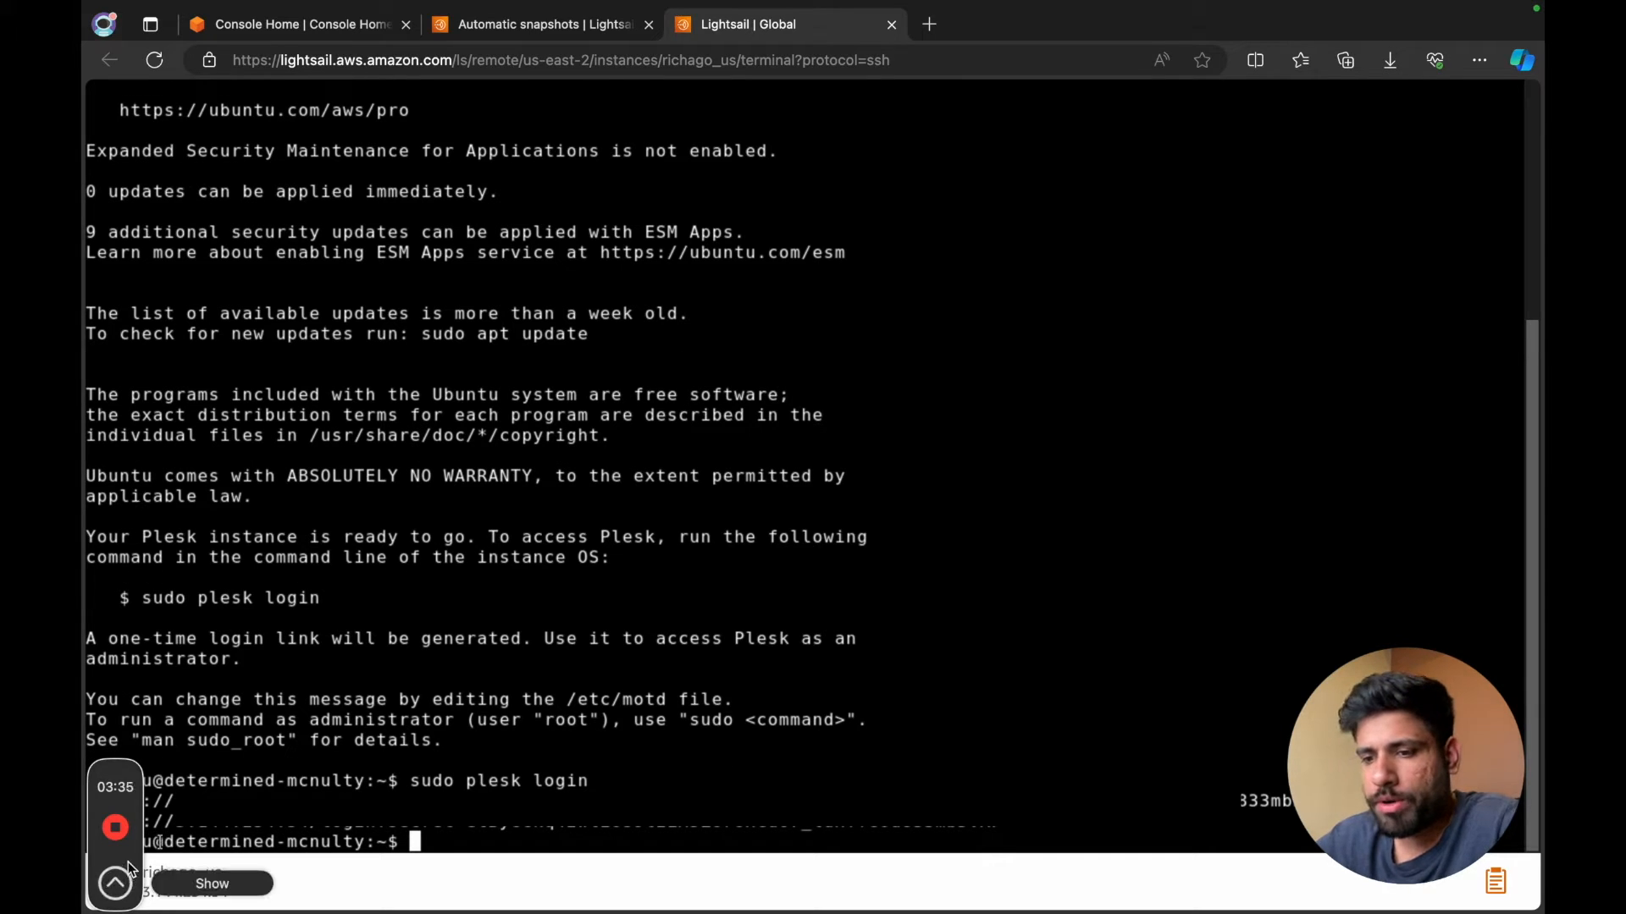
# Copy the second one-time login link from the terminal output and open it in a new browser tab.
pyautogui.moveTo(128, 862); pyautogui.dragTo(206, 616)
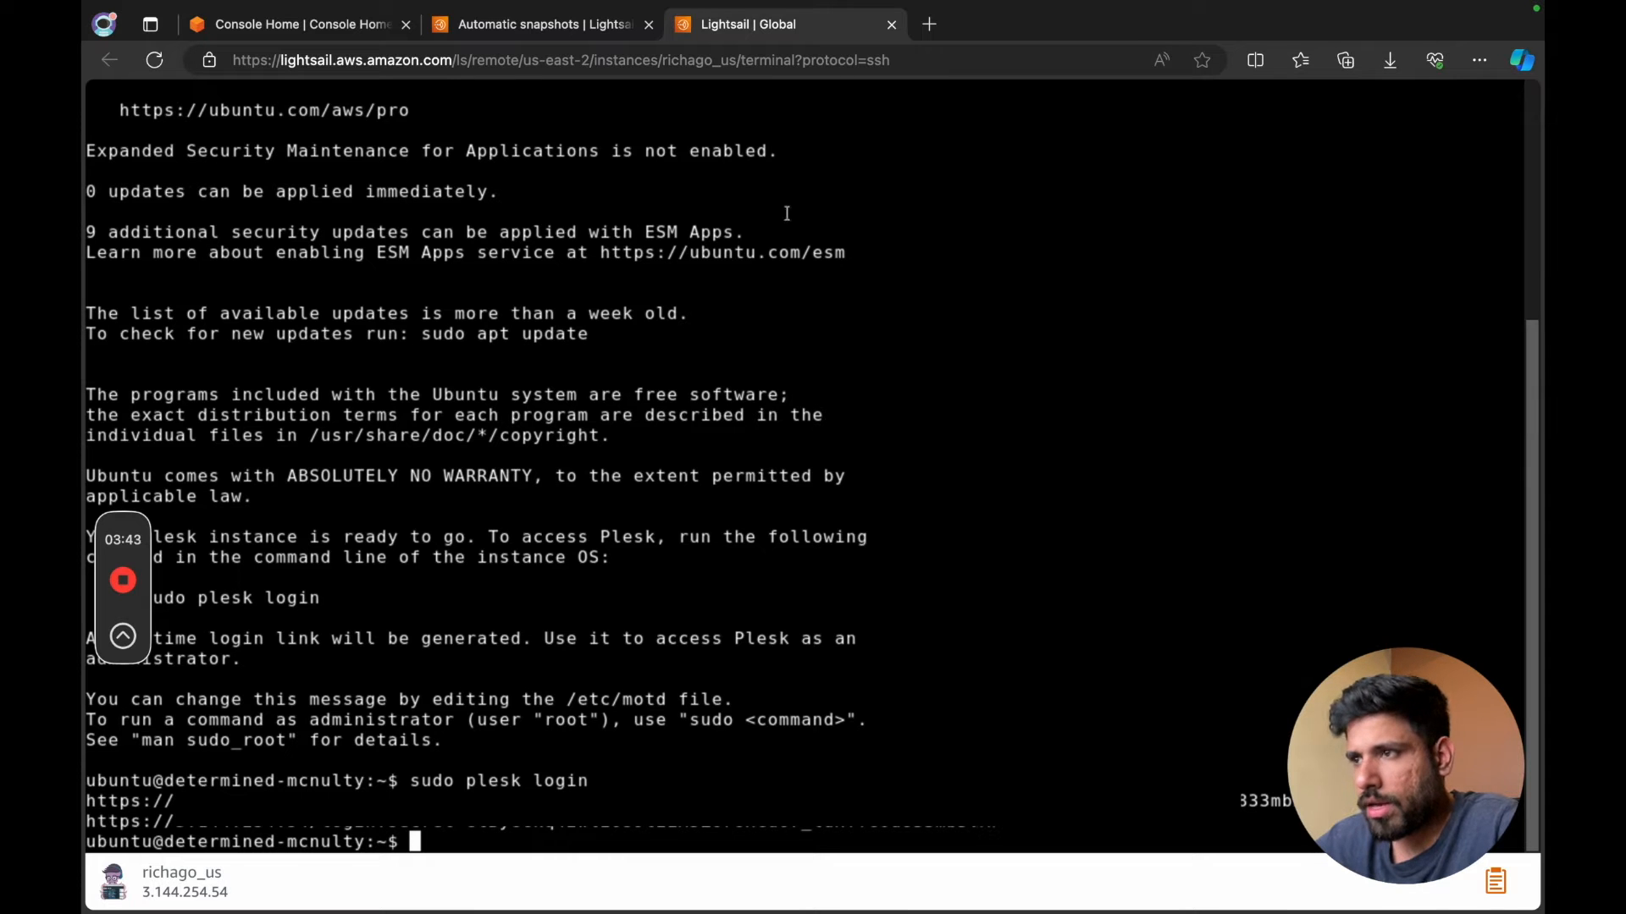
pyautogui.click(929, 24)
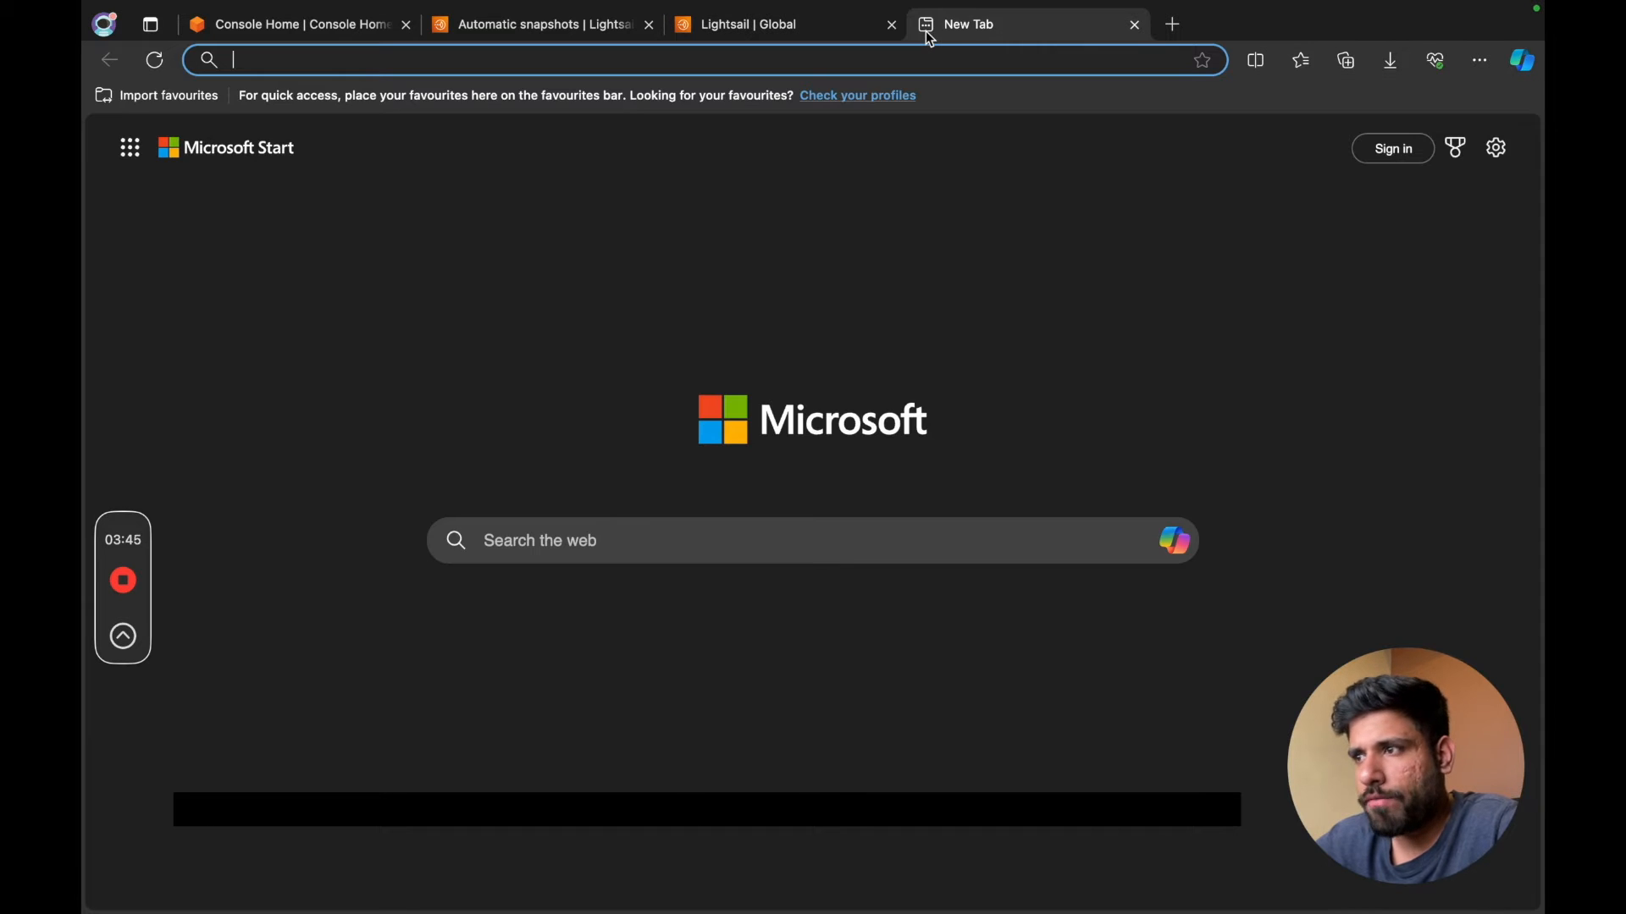
pyautogui.click(842, 26)
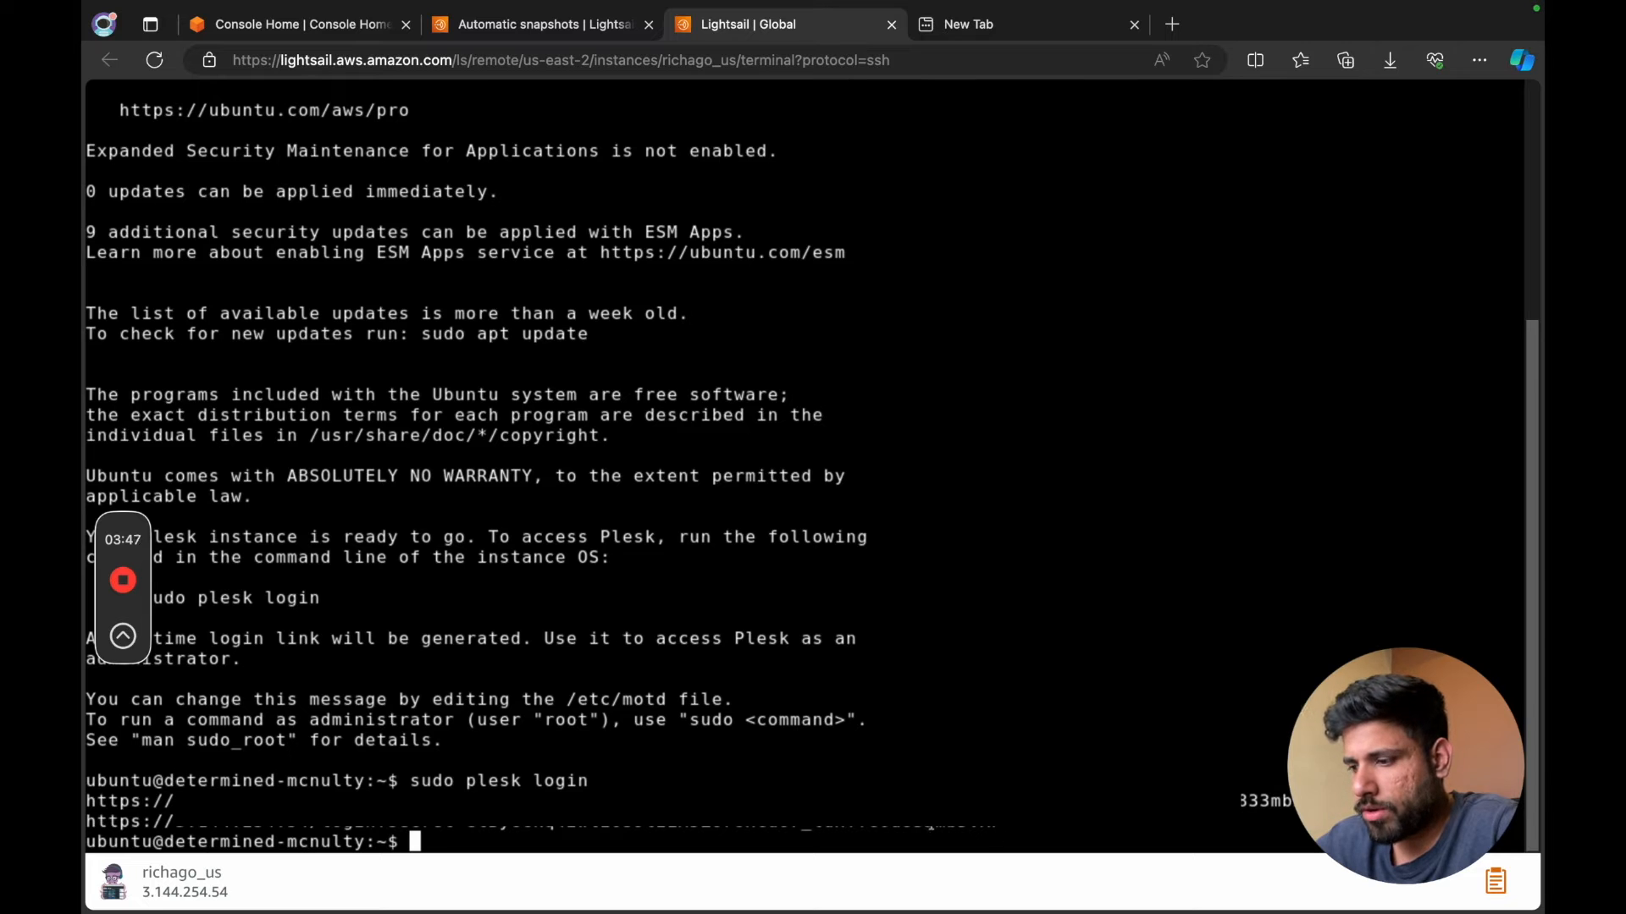
pyautogui.moveTo(999, 827); pyautogui.dragTo(284, 828)
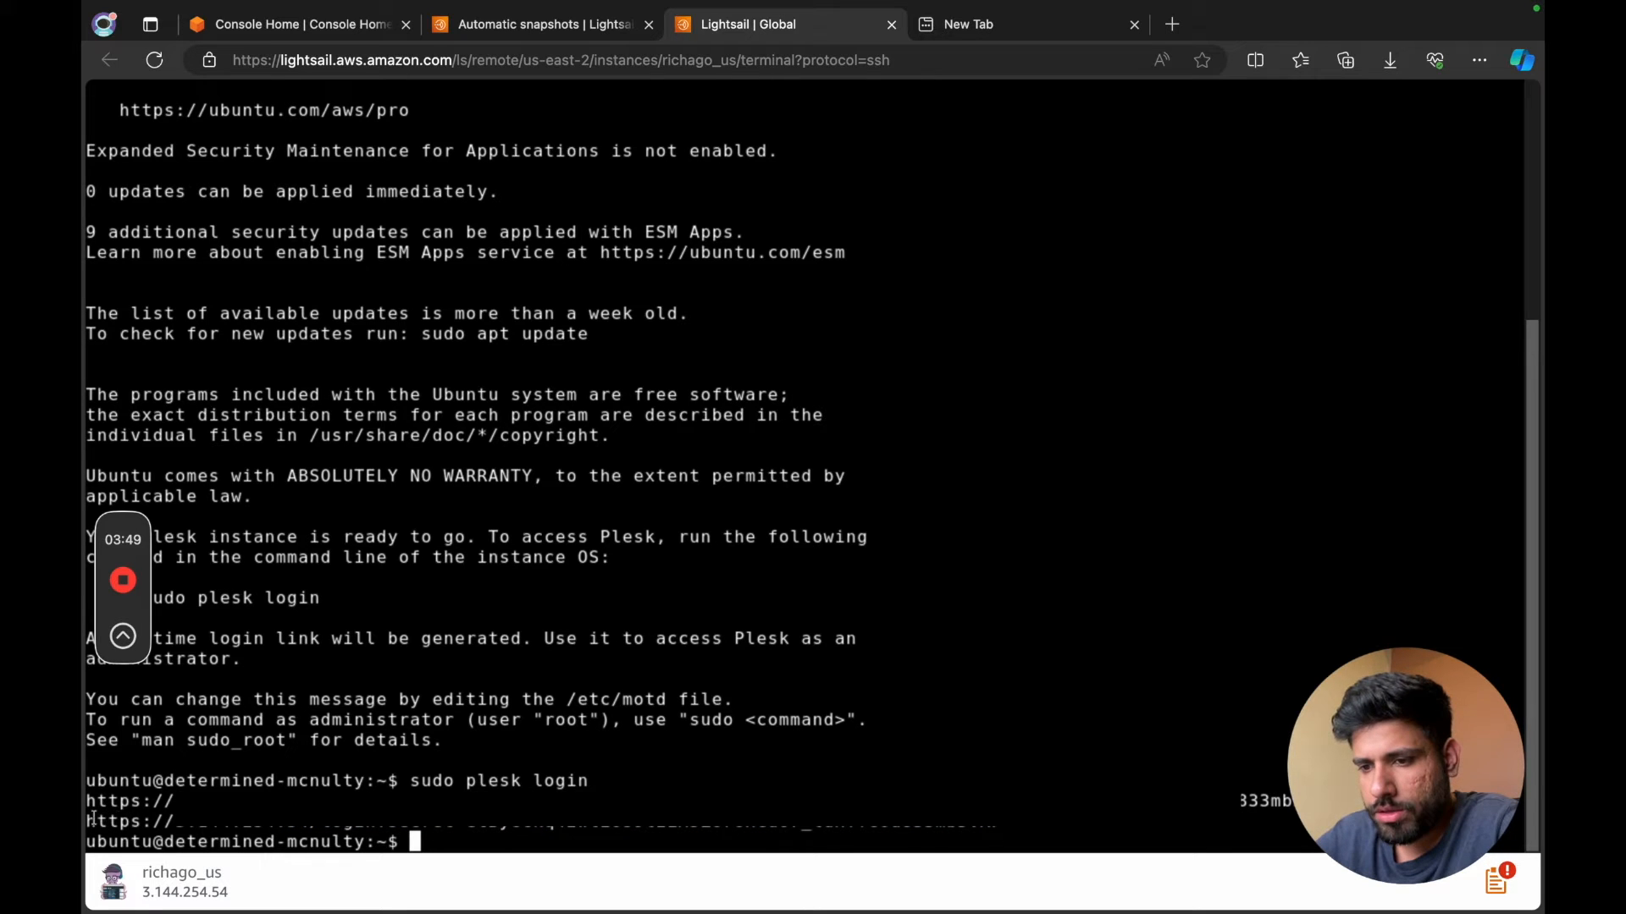
pyautogui.moveTo(88, 822); pyautogui.dragTo(1024, 827)
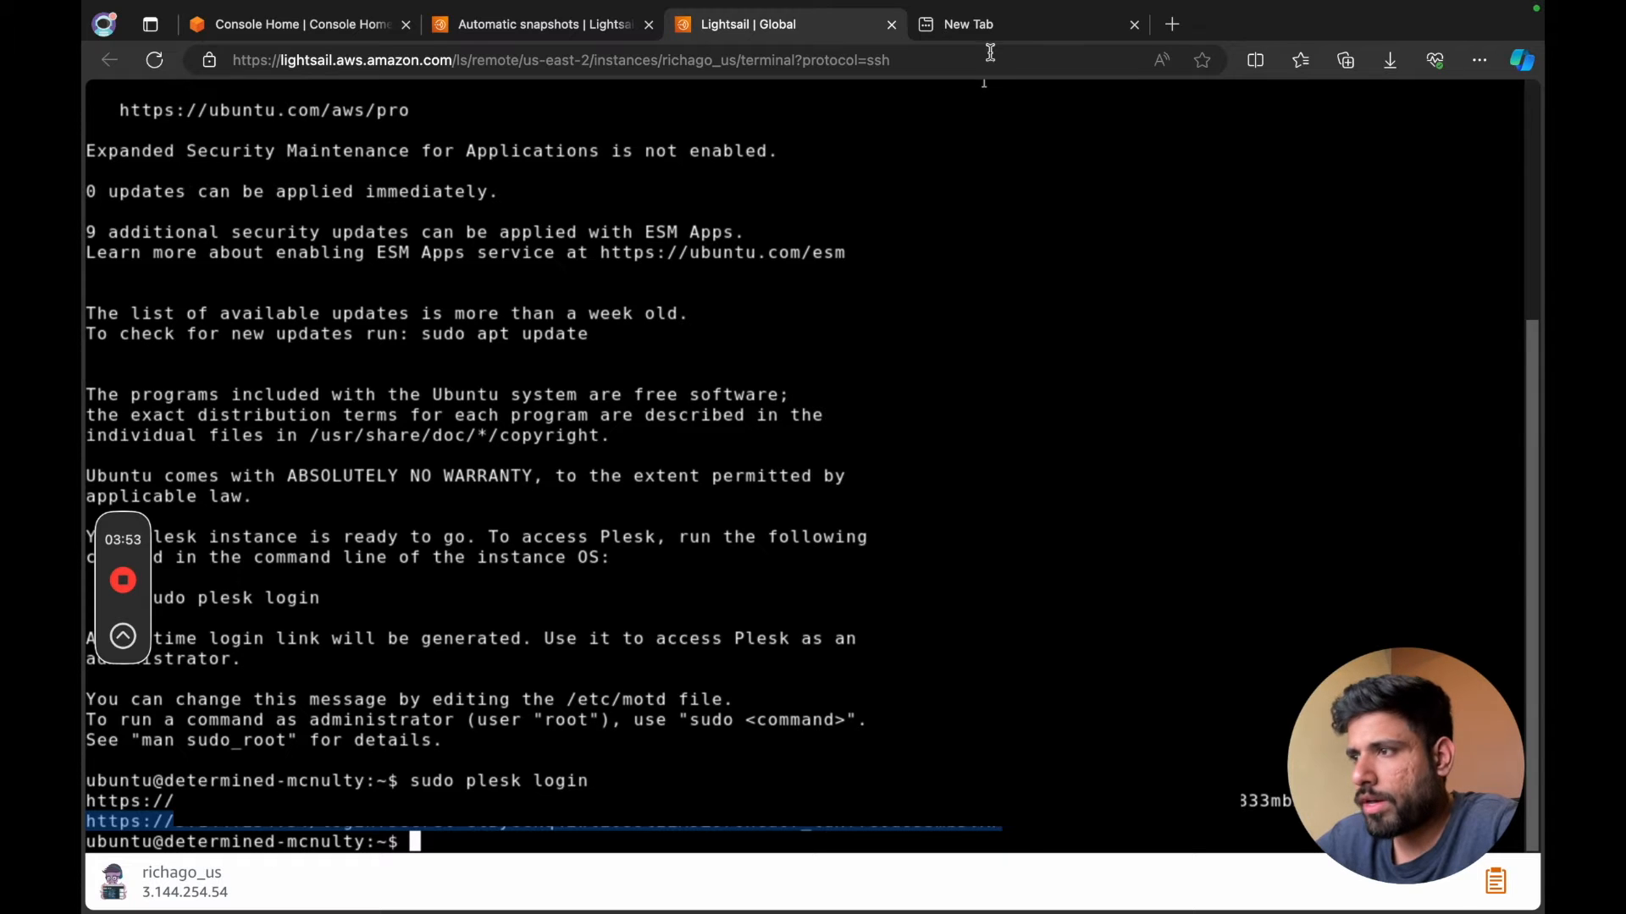
pyautogui.click(989, 25)
pyautogui.press('super+v')
pyautogui.press('Return')
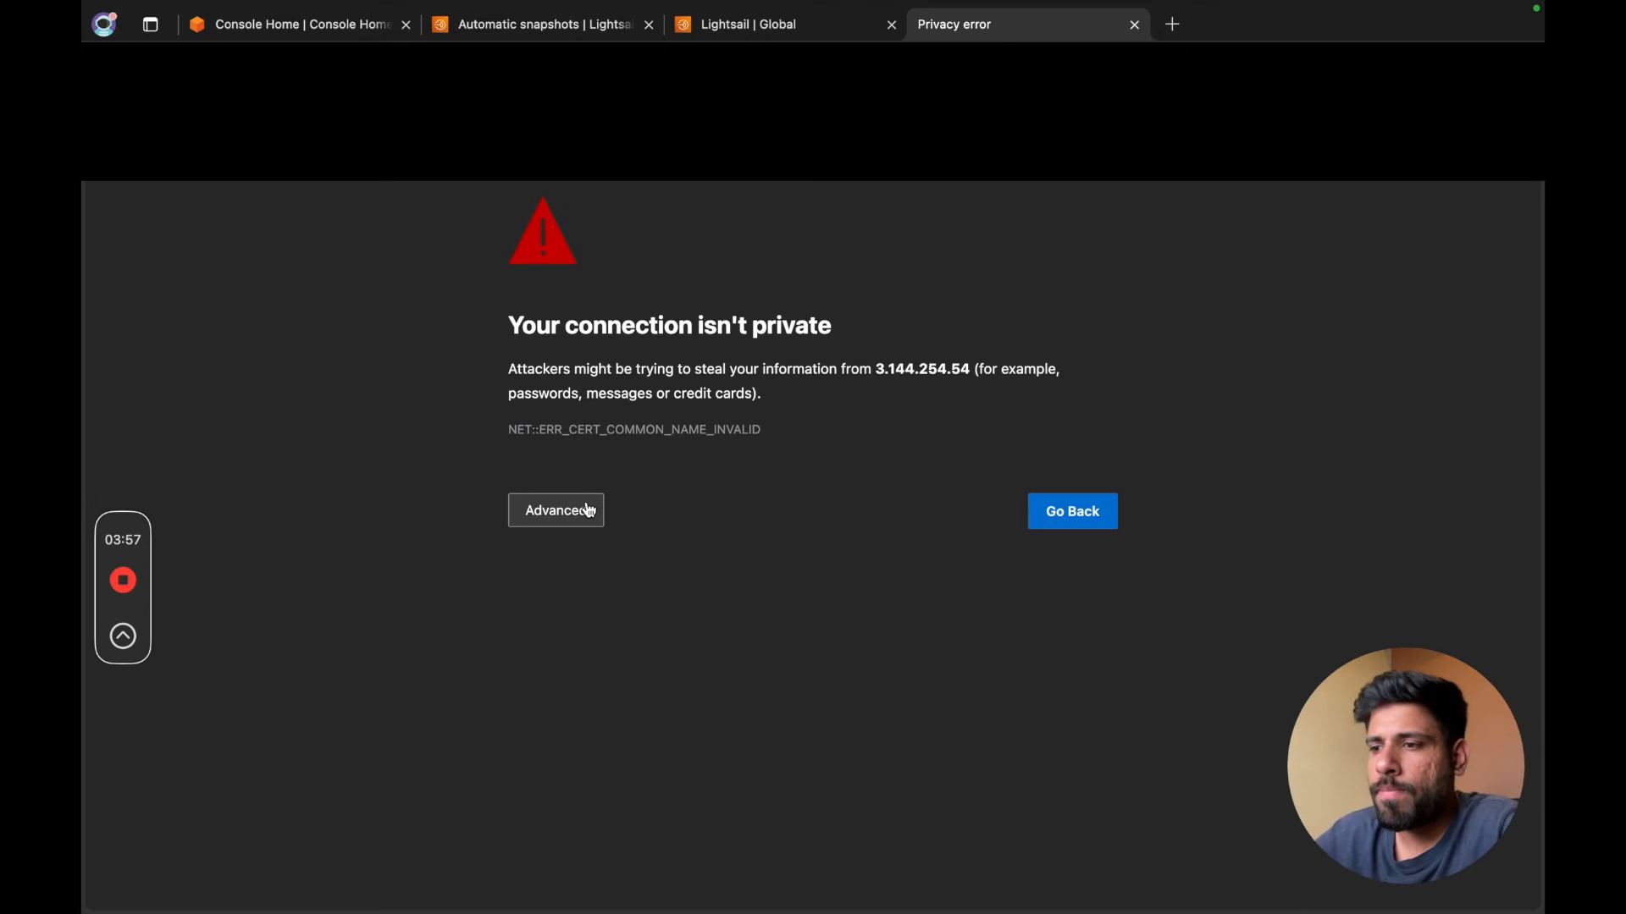
# Proceed past the certificate warning to the Plesk setup page and accept all cookies.
pyautogui.click(590, 512)
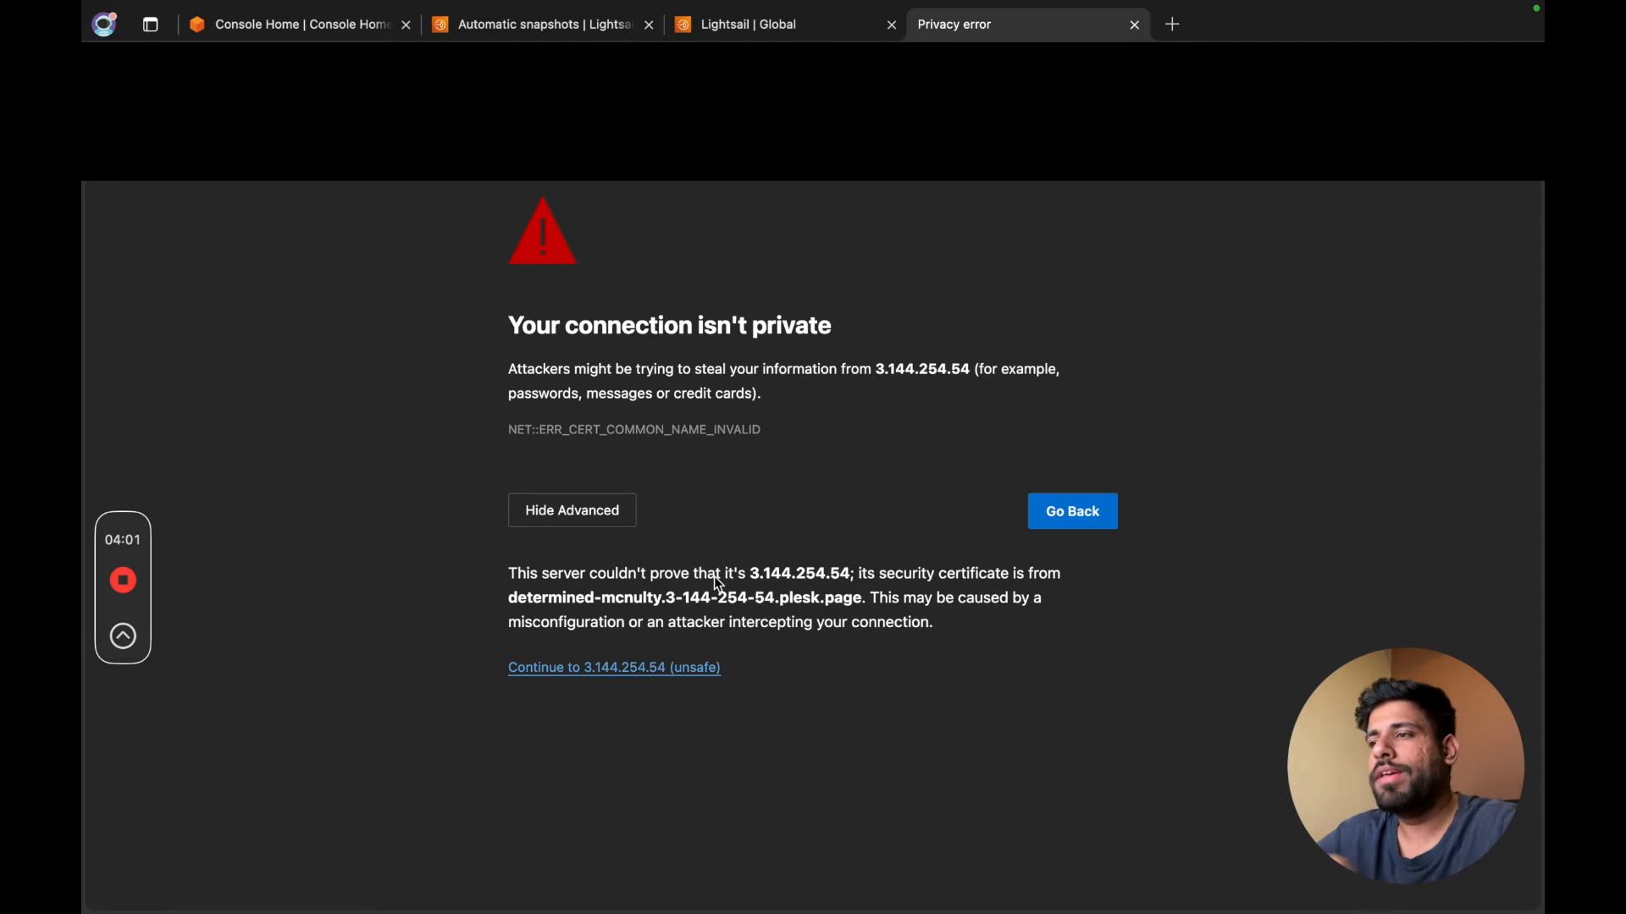
pyautogui.click(693, 677)
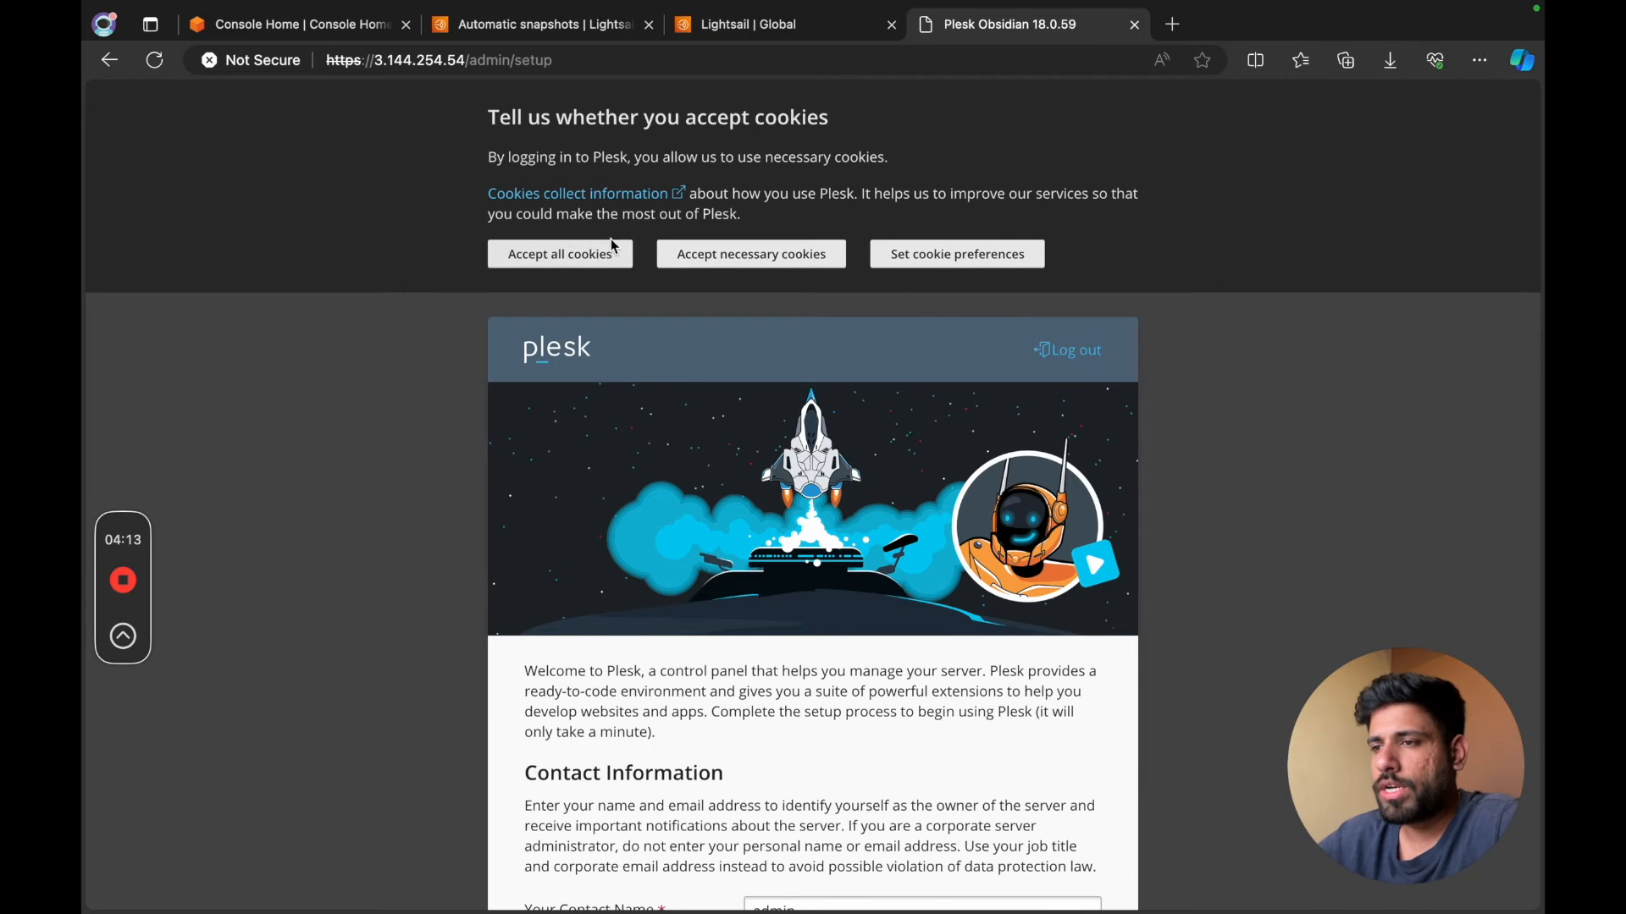
pyautogui.click(600, 252)
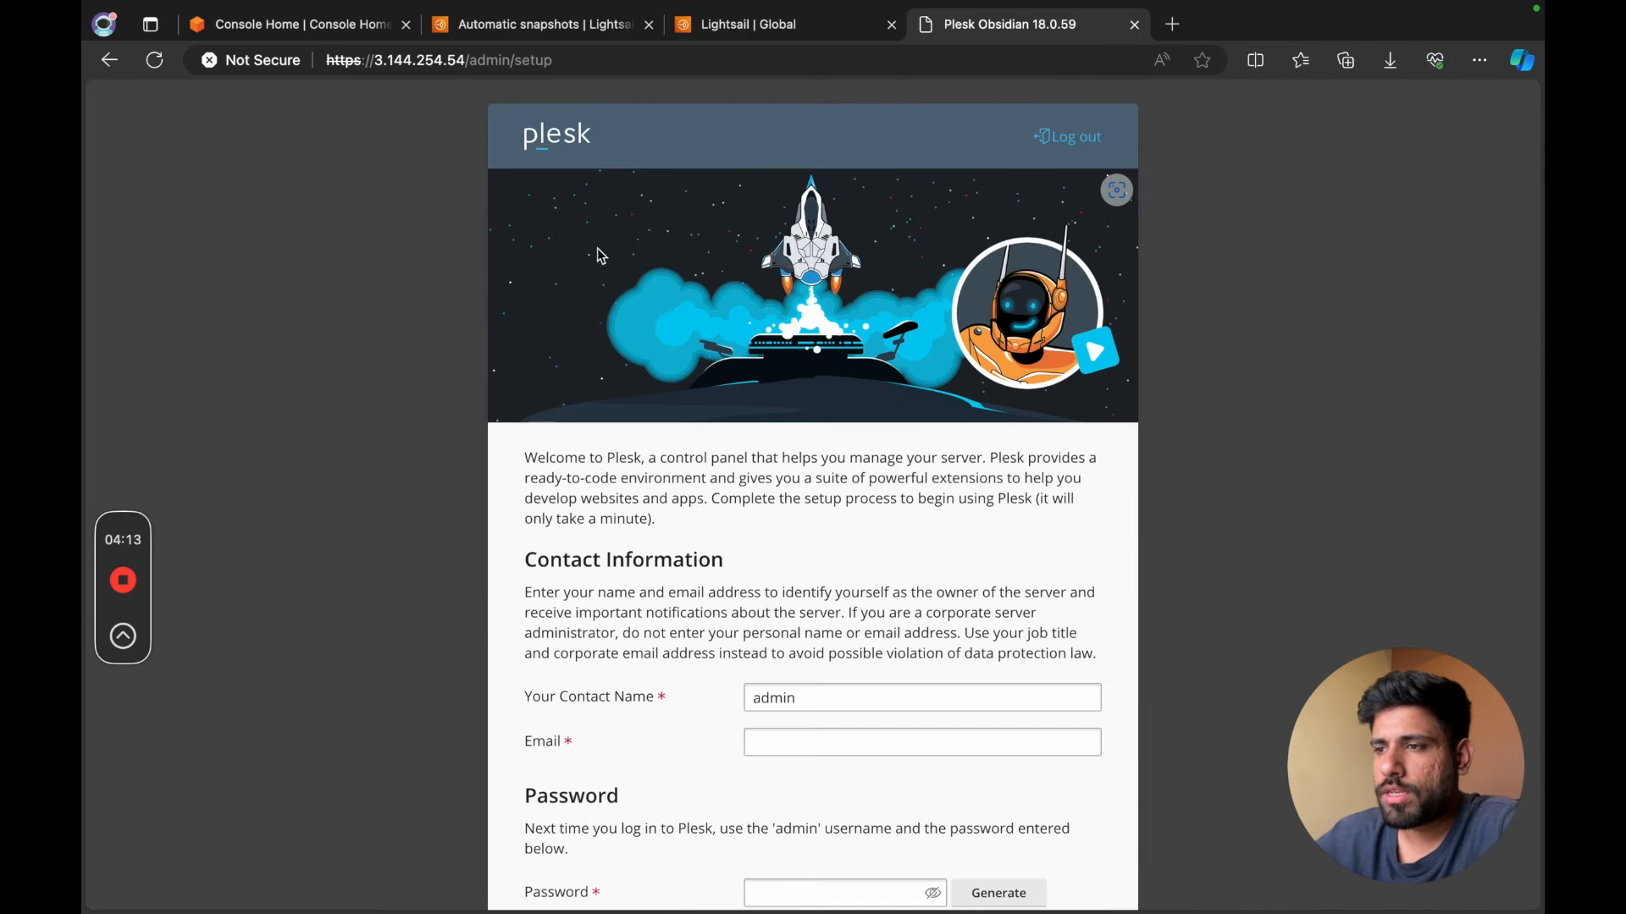
# Fill in the contact e-mail and the admin password on the Plesk setup form, keeping the contact name admin.
pyautogui.scroll(-5, 677, 355)
pyautogui.click(828, 513)
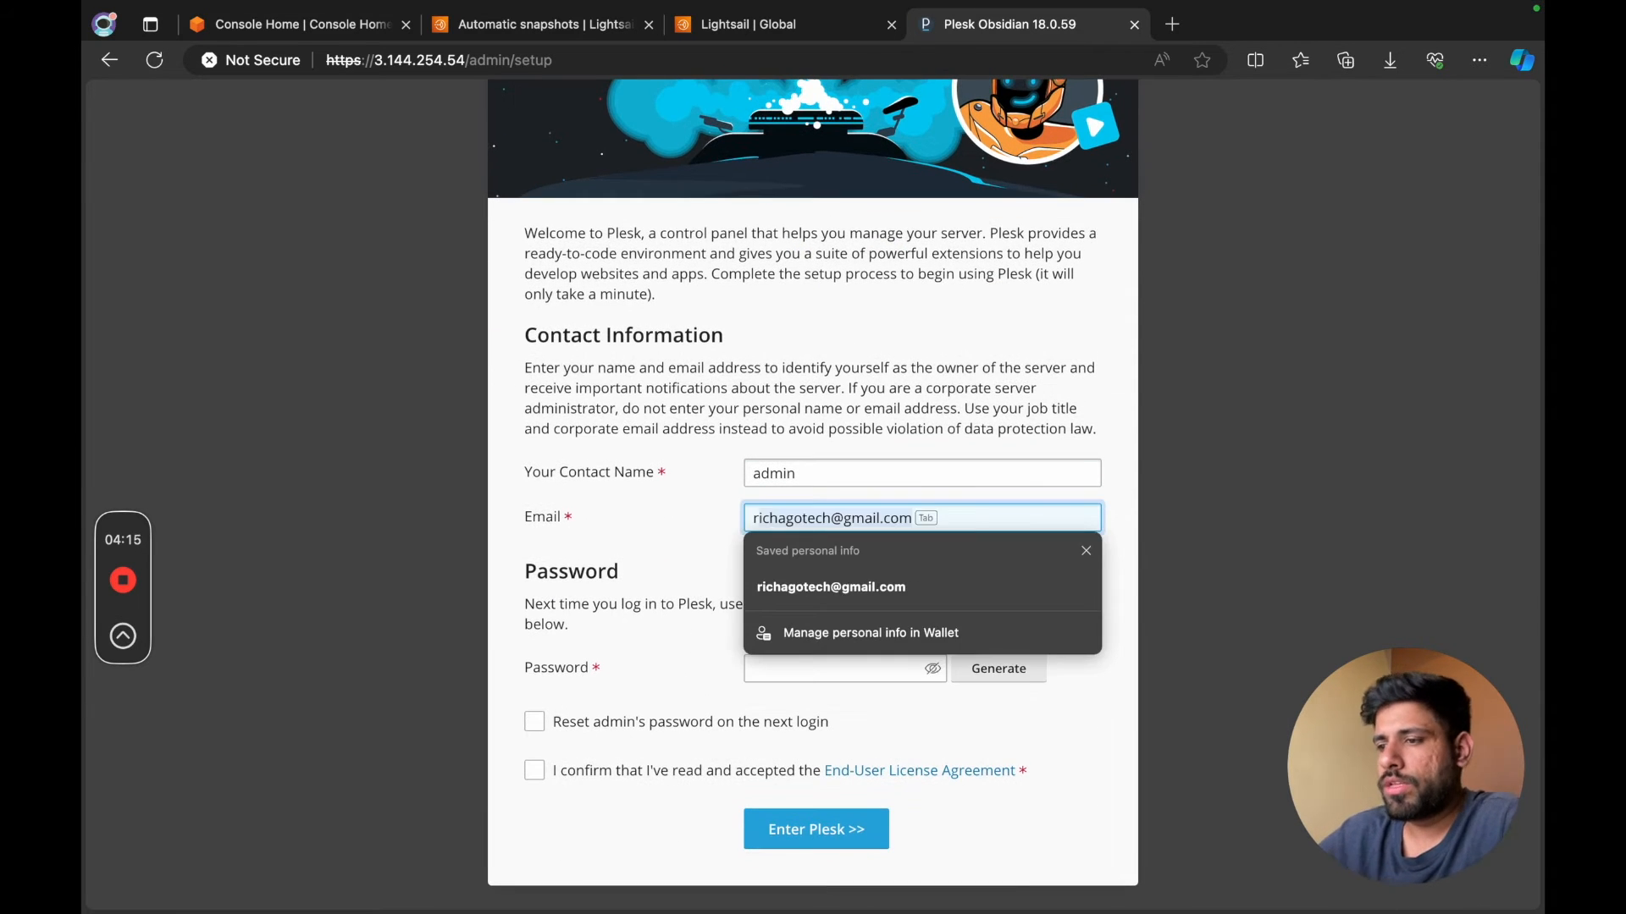
pyautogui.press('Tab')
pyautogui.click(821, 669)
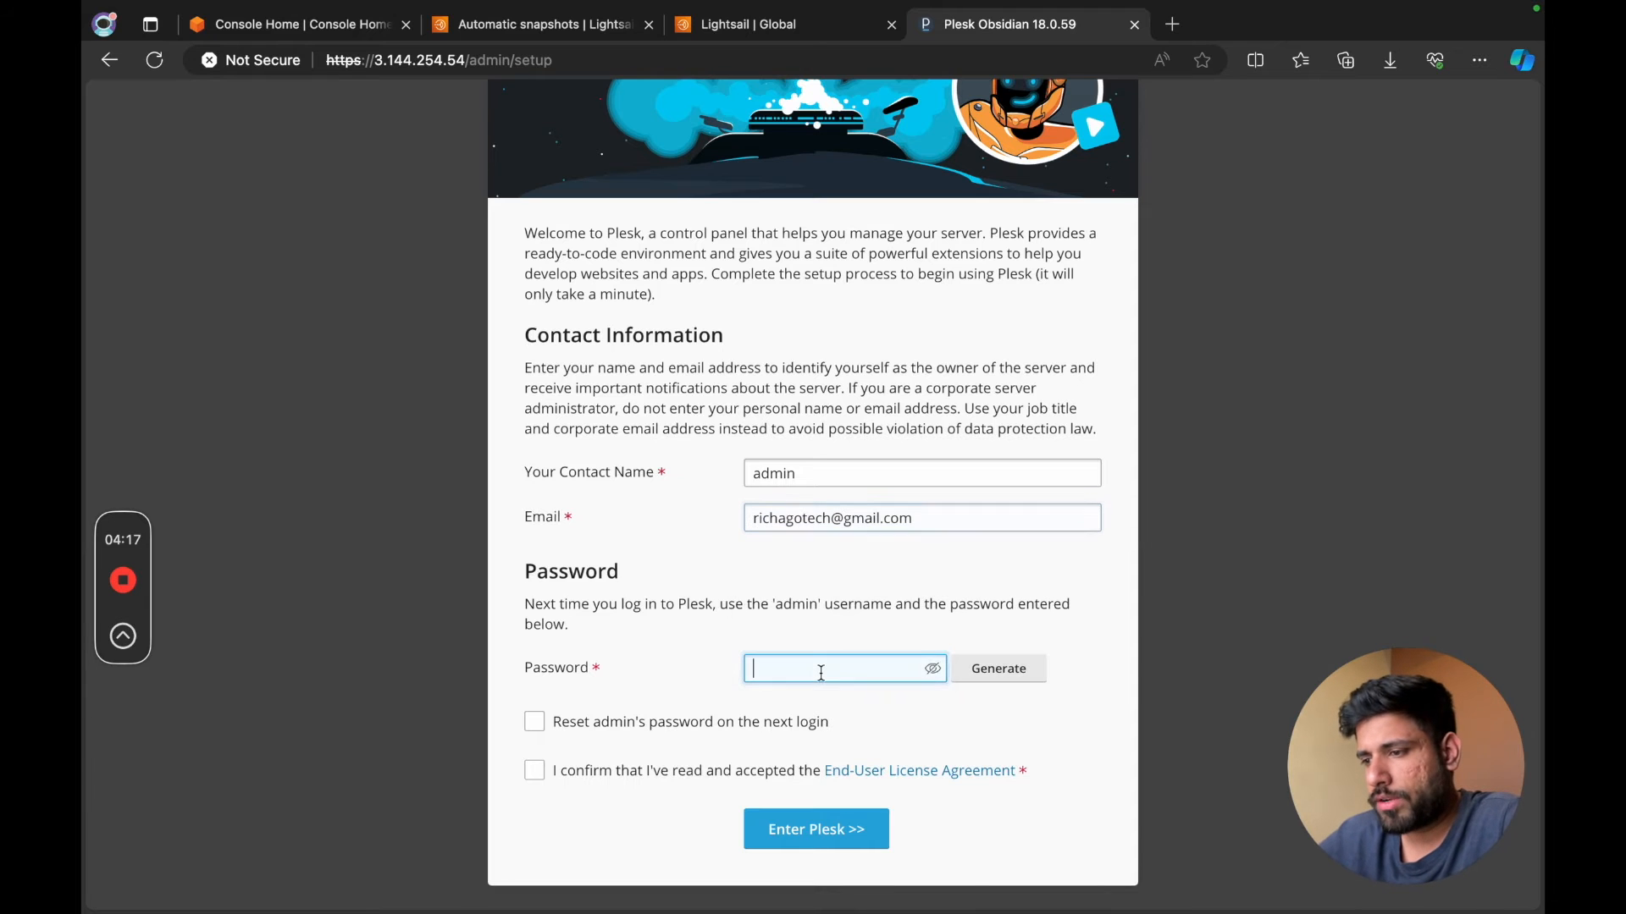
pyautogui.write('••••••••')
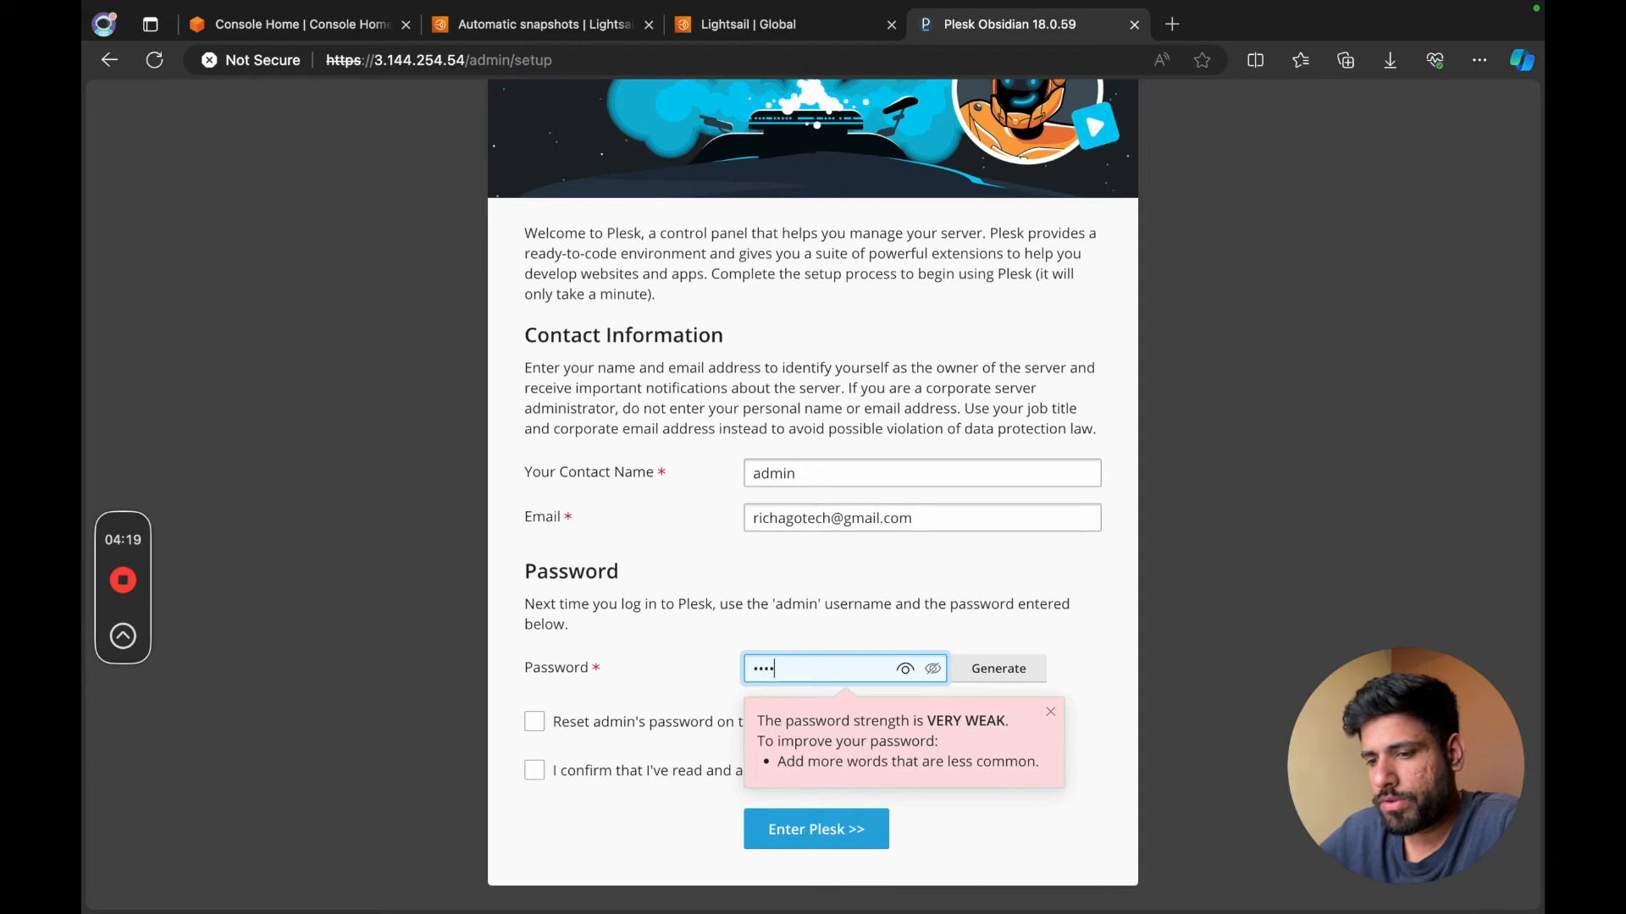
pyautogui.write('••')
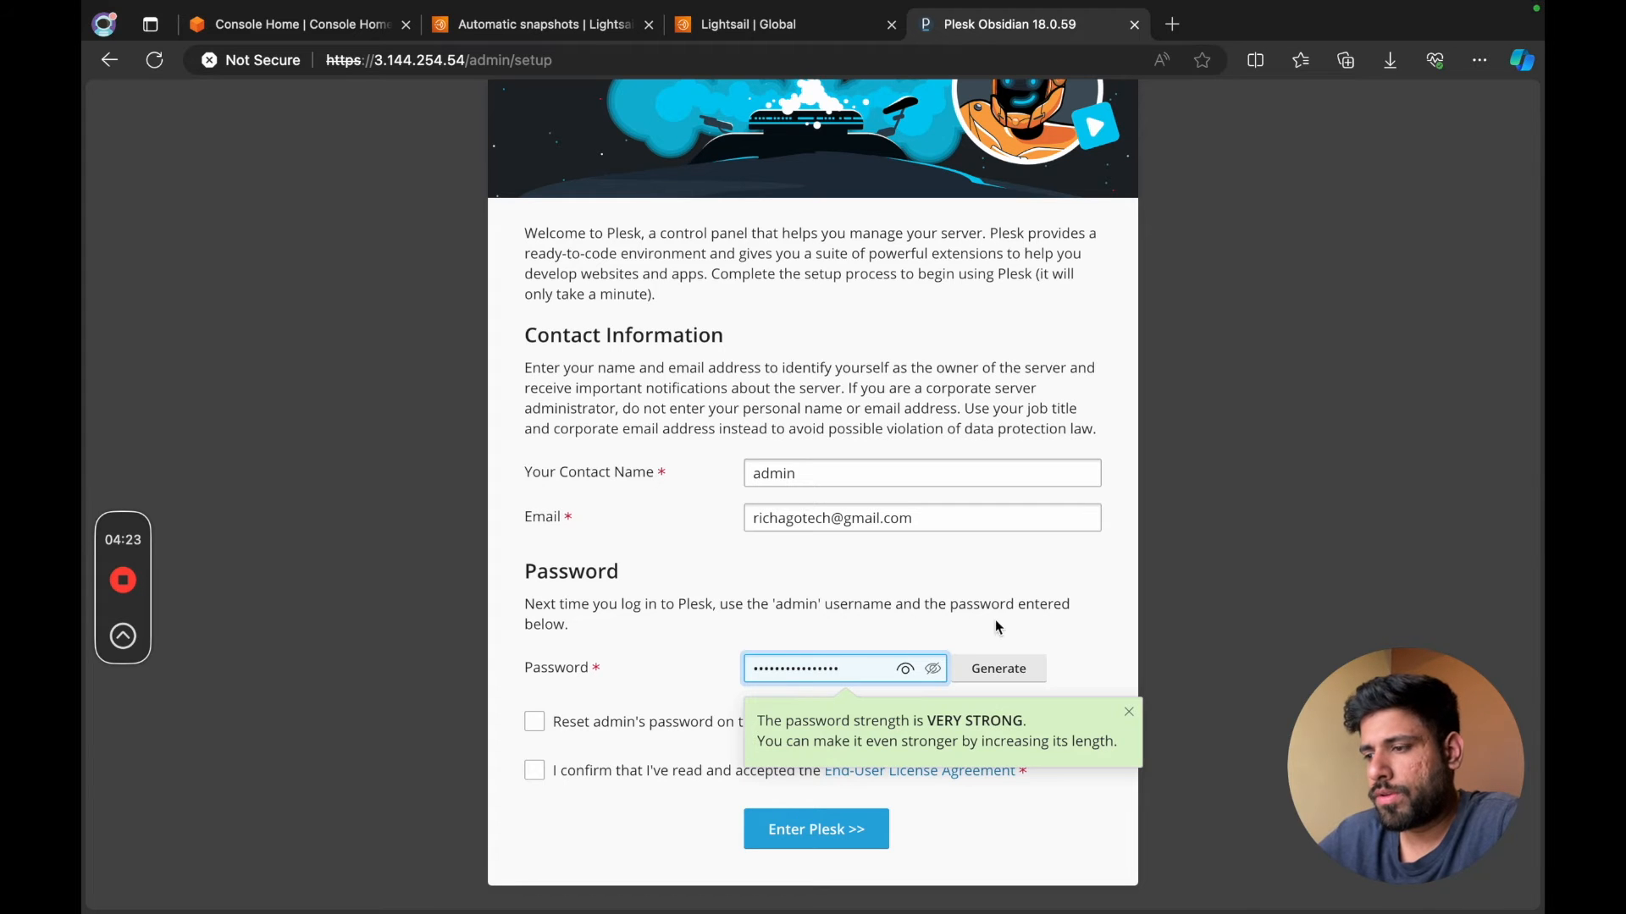
pyautogui.click(1070, 625)
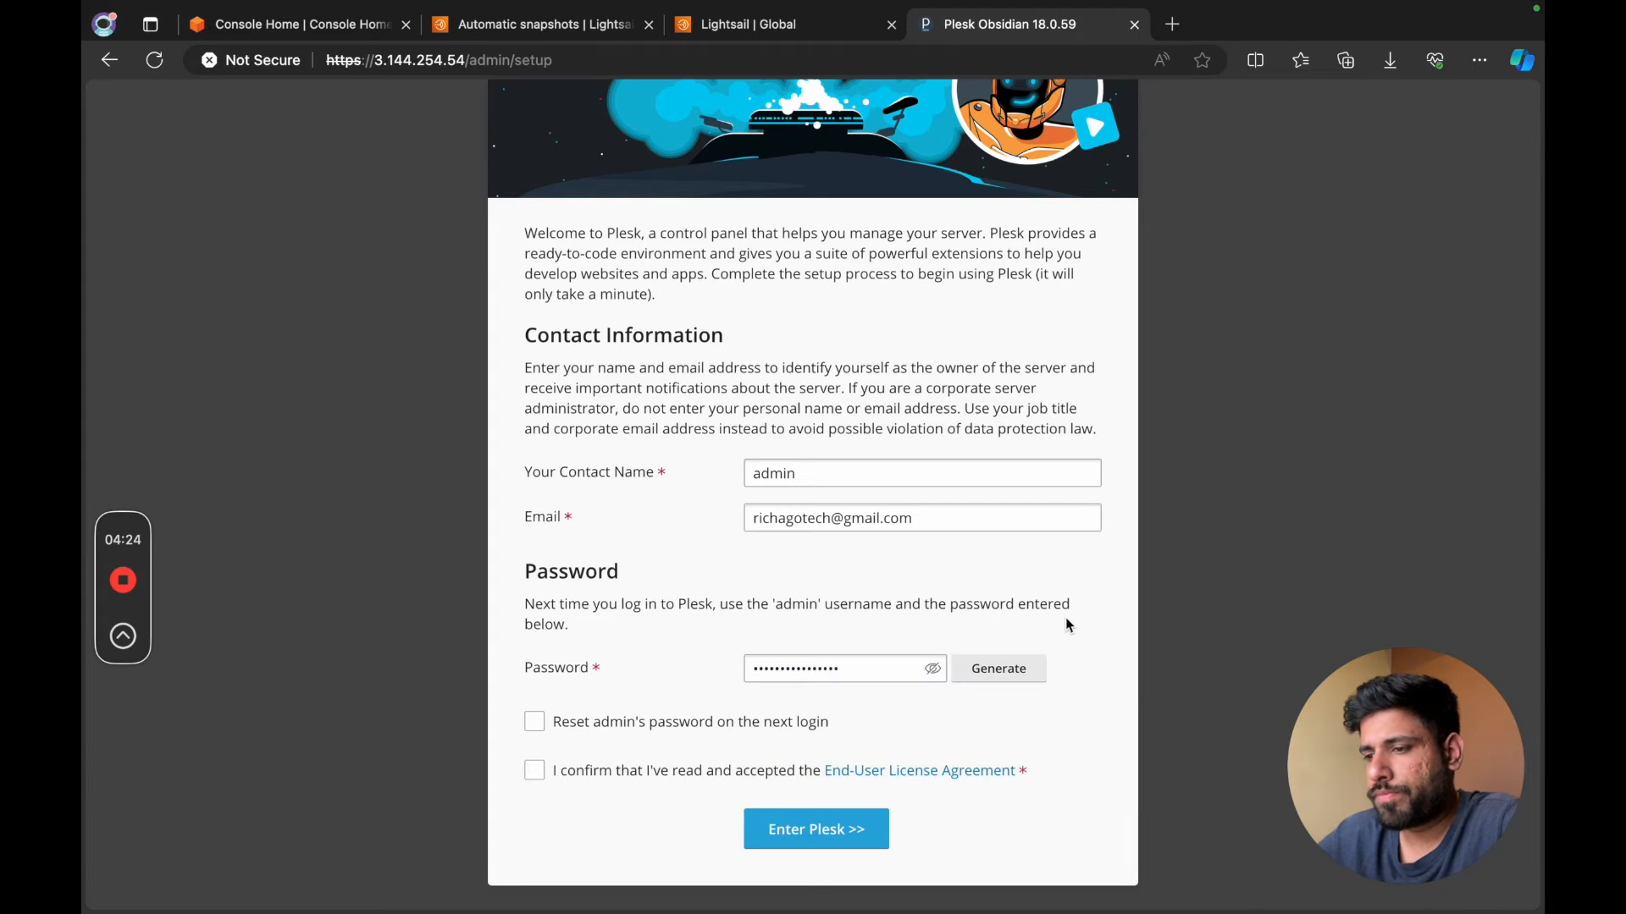
# Accept the End-User License Agreement and submit the setup form to enter Plesk.
pyautogui.click(540, 771)
pyautogui.click(842, 834)
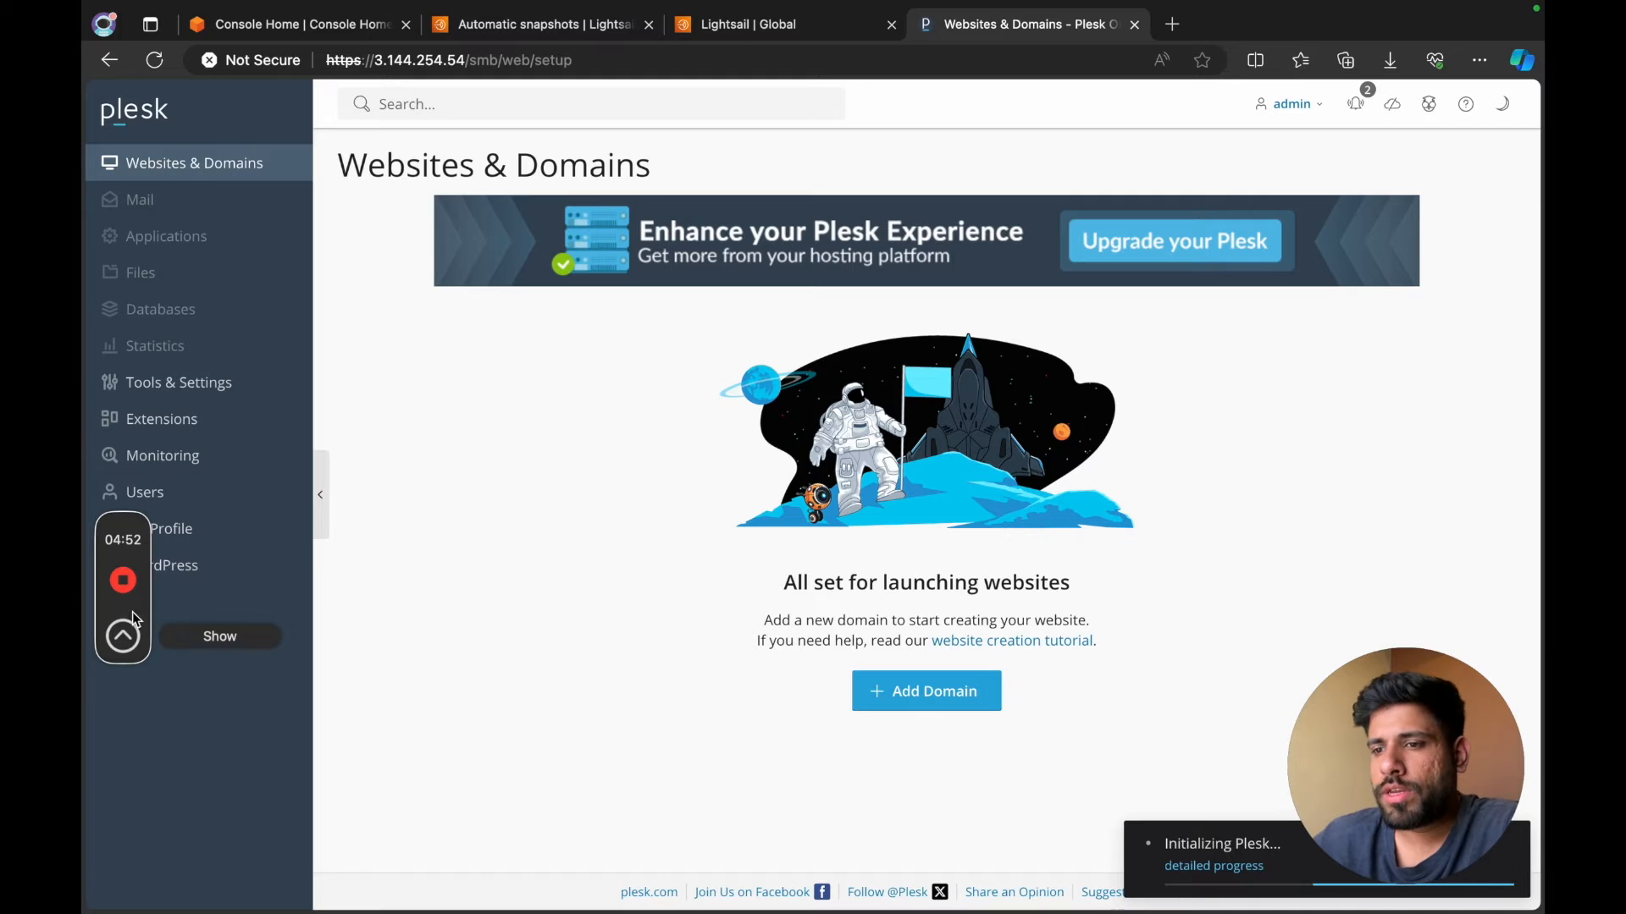
pyautogui.moveTo(142, 656); pyautogui.dragTo(135, 903)
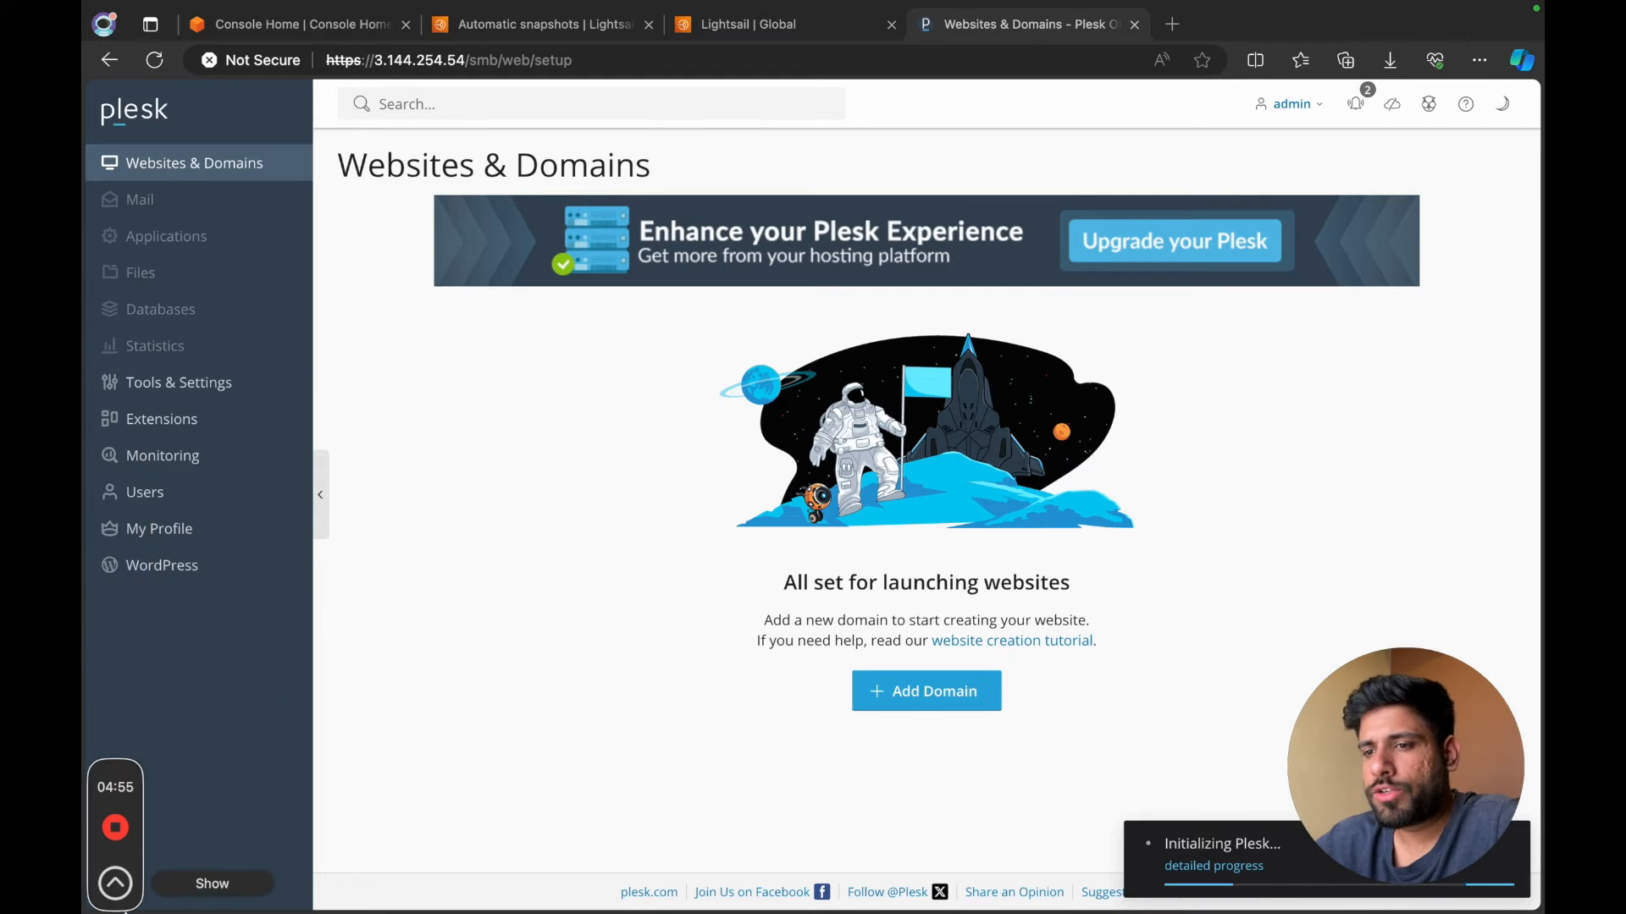
# Examine the PHP handlers in the server's PHP settings and open the Plesk Installer in a separate tab.
pyautogui.click(186, 393)
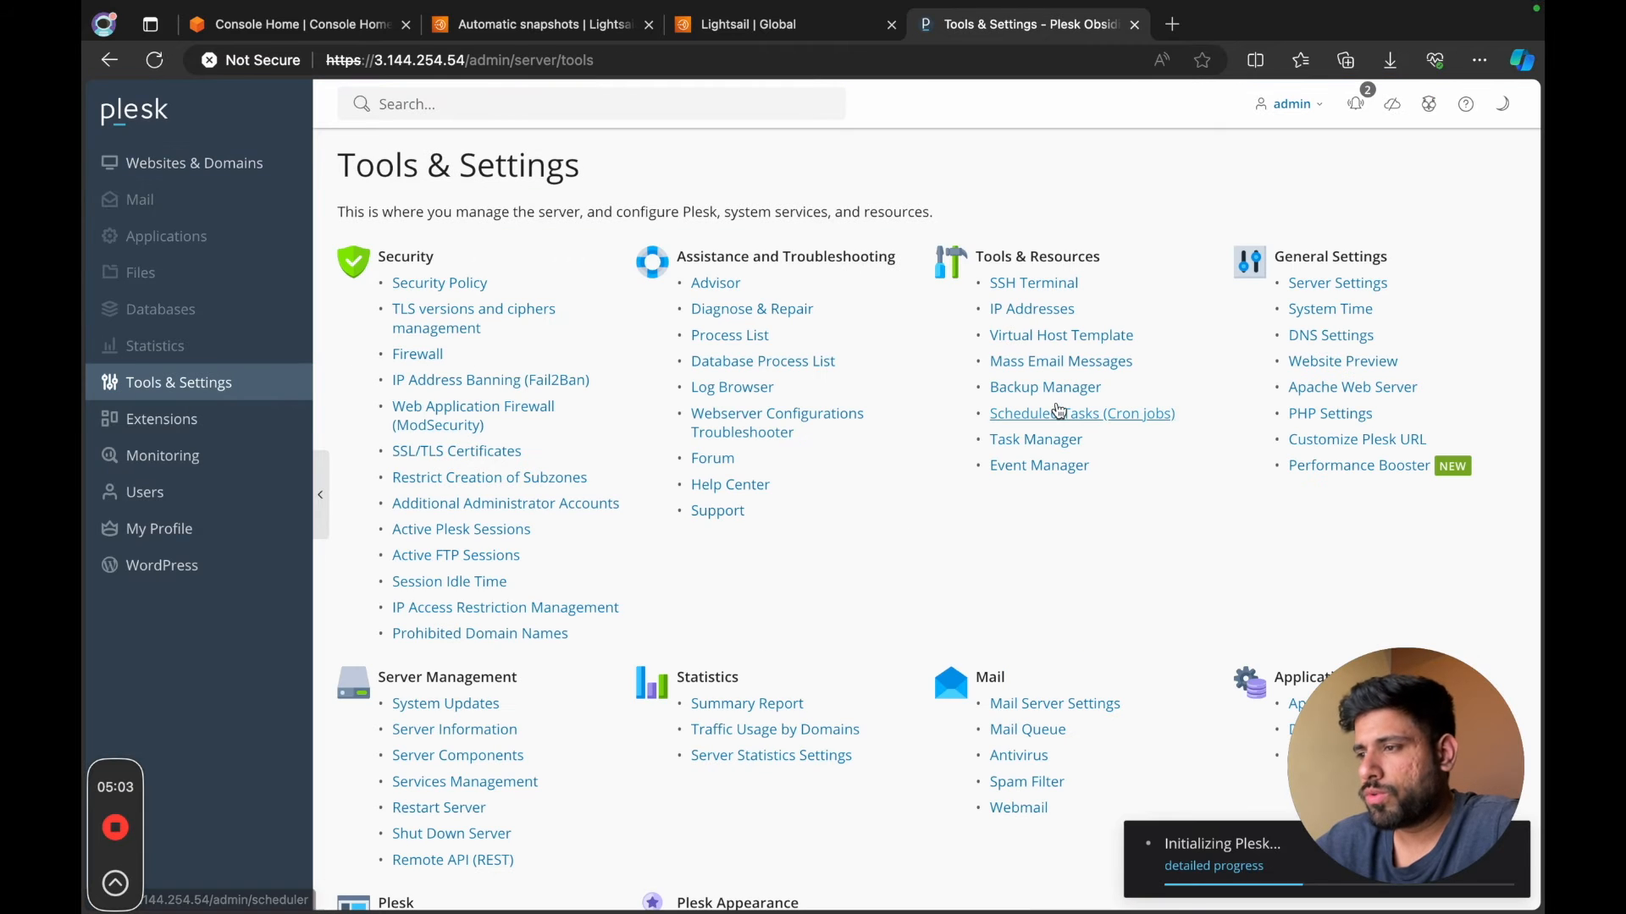
pyautogui.click(1337, 414)
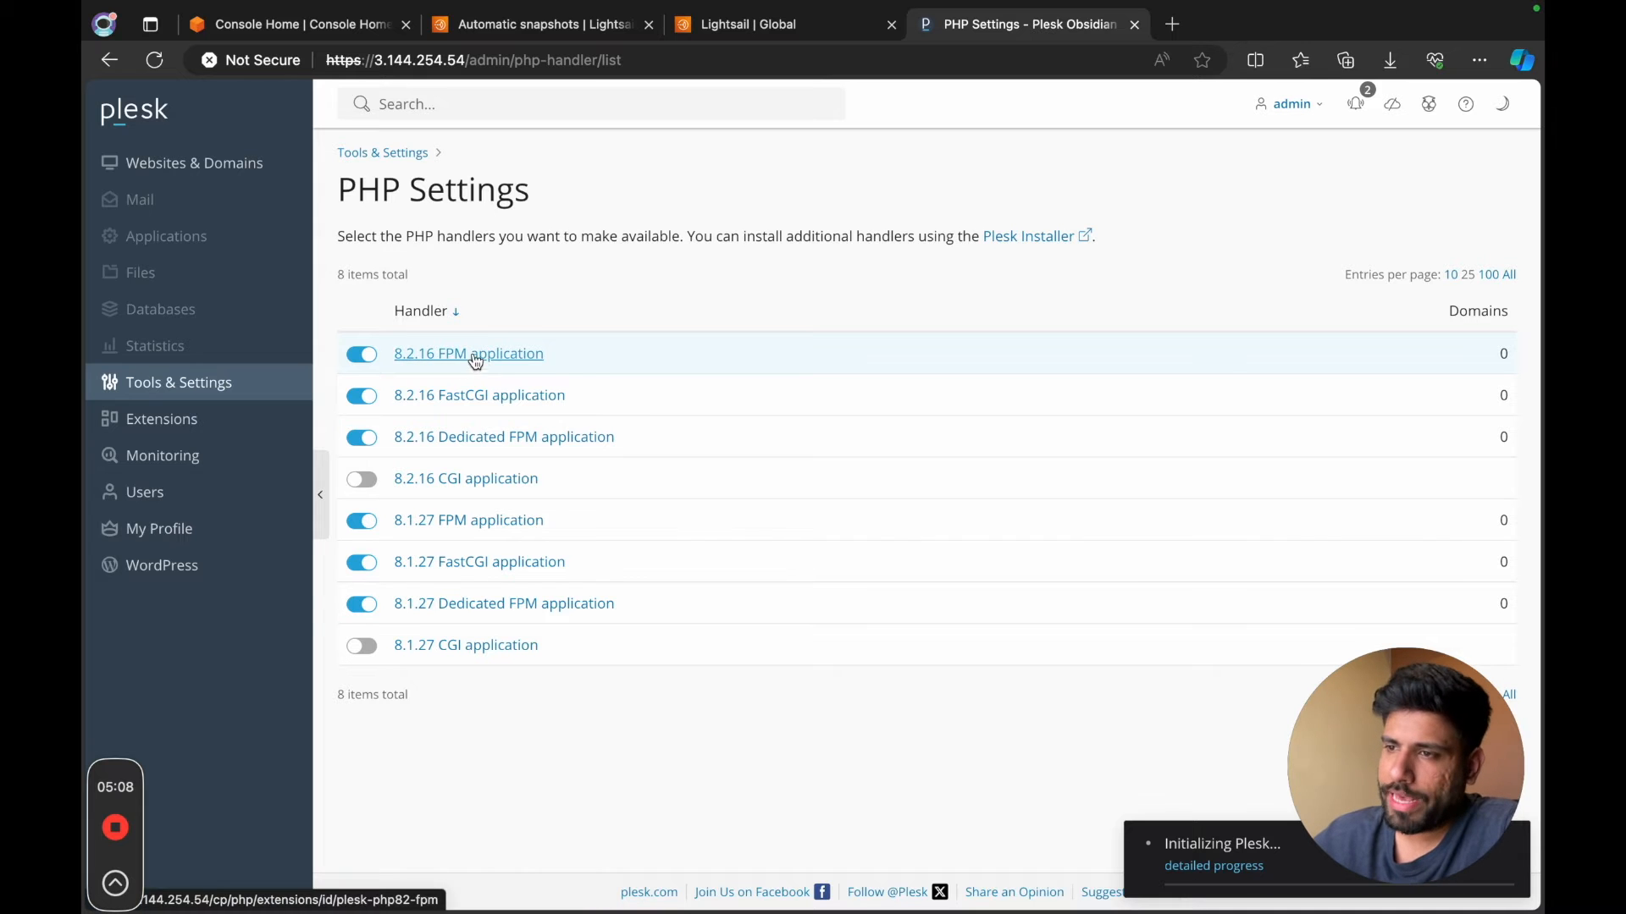
pyautogui.click(1060, 239)
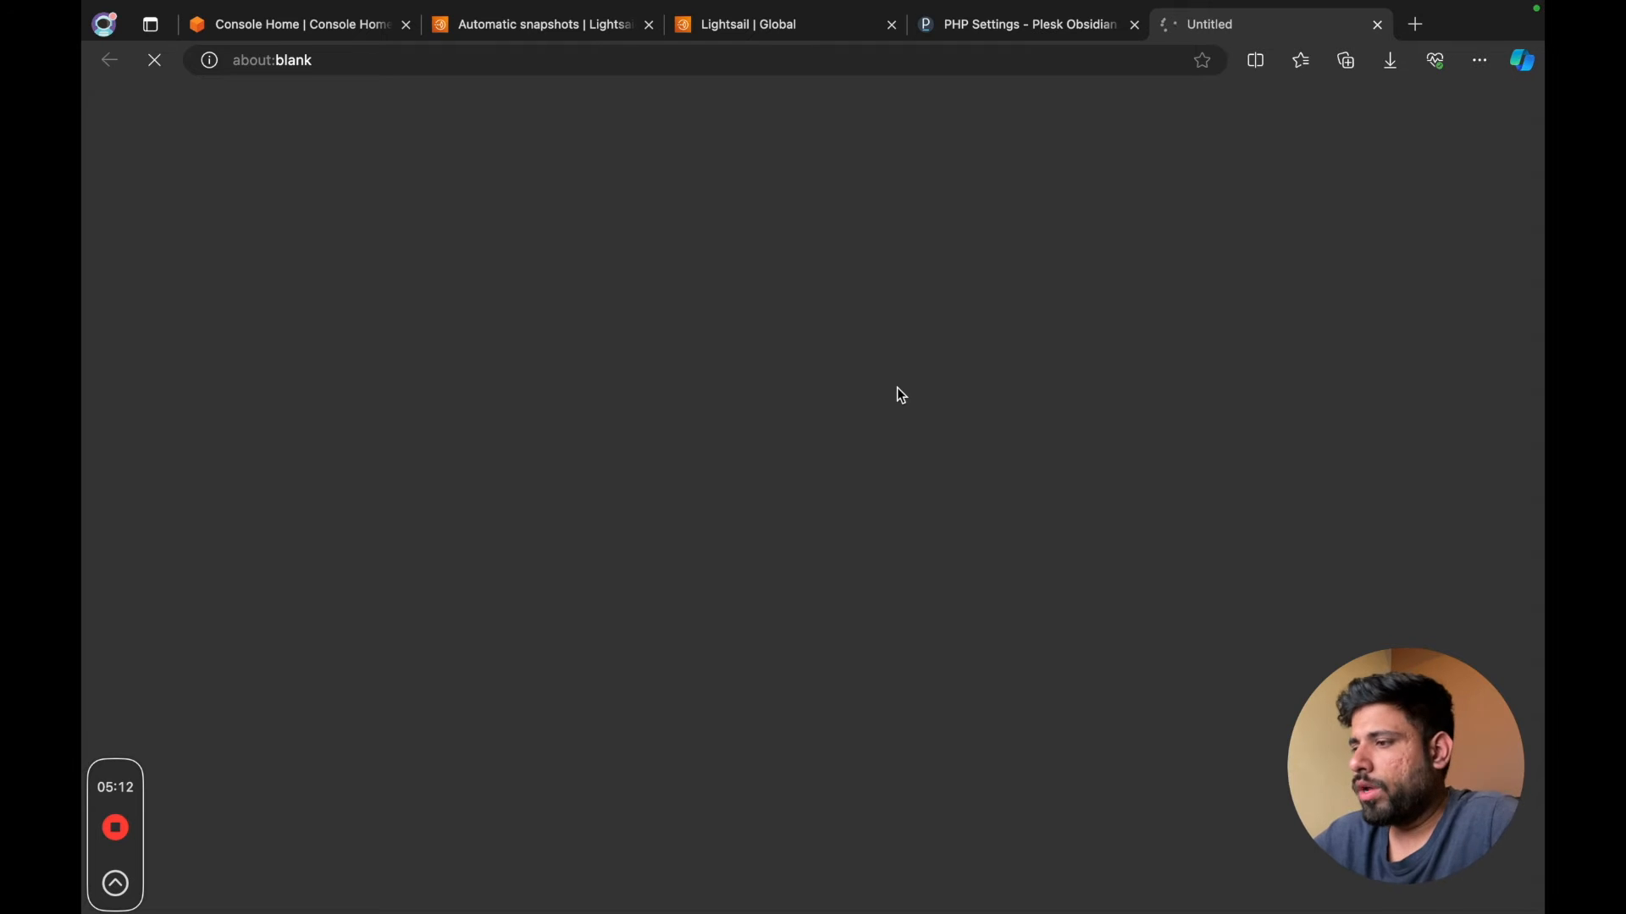
pyautogui.click(1027, 32)
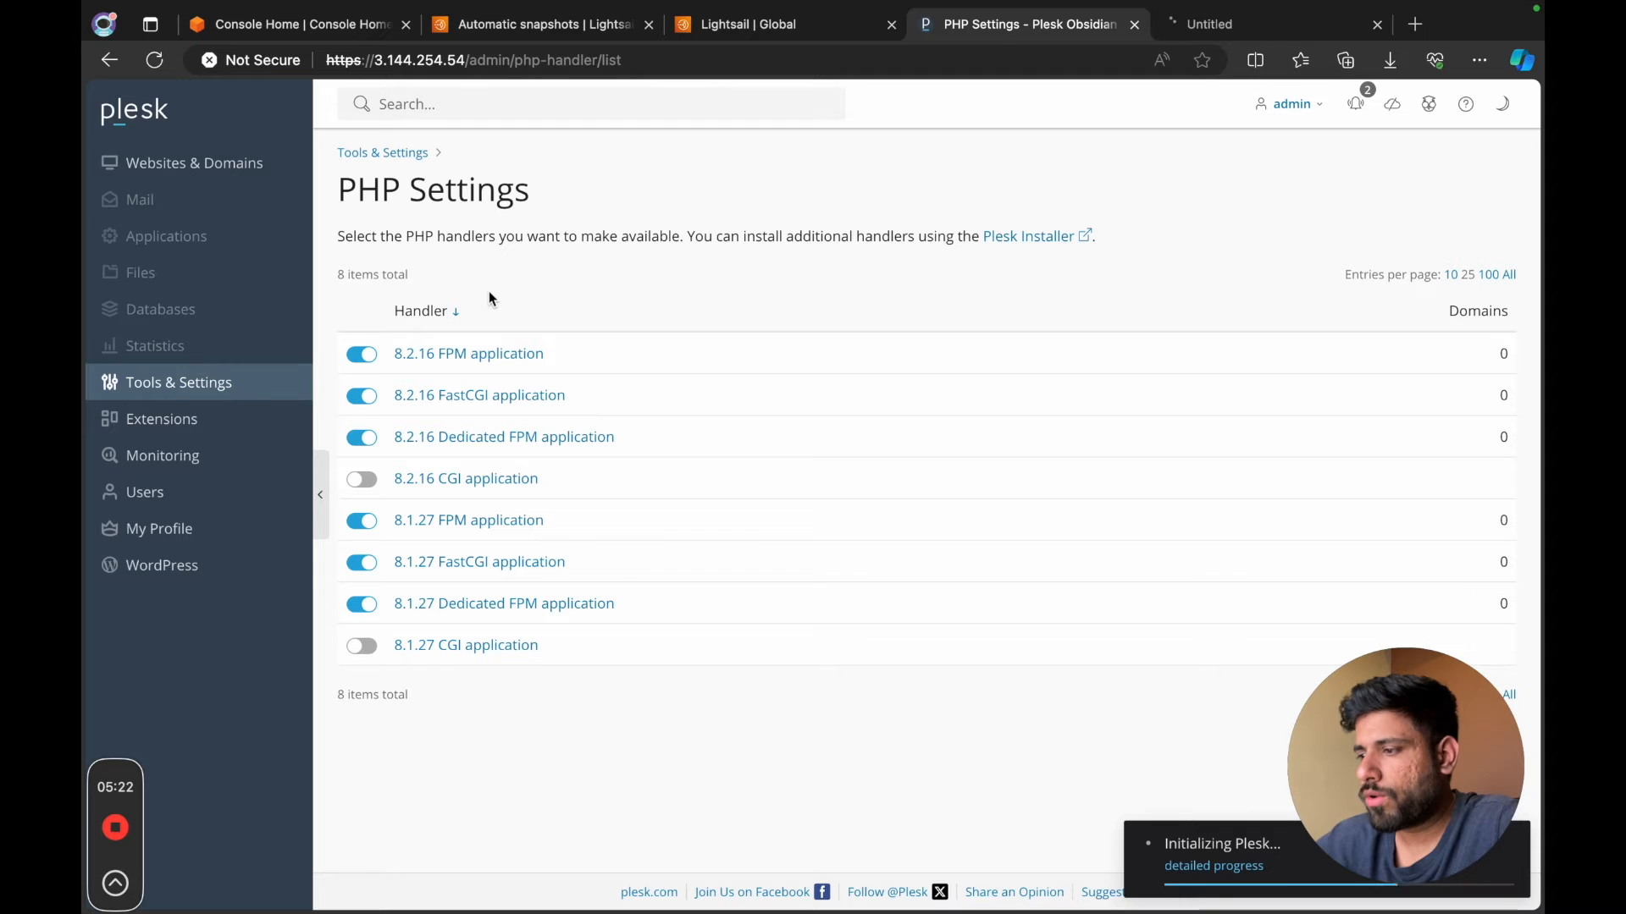
# Return to Websites & Domains and copy the server IP address 3.144.254.54 from the page URL.
pyautogui.click(240, 167)
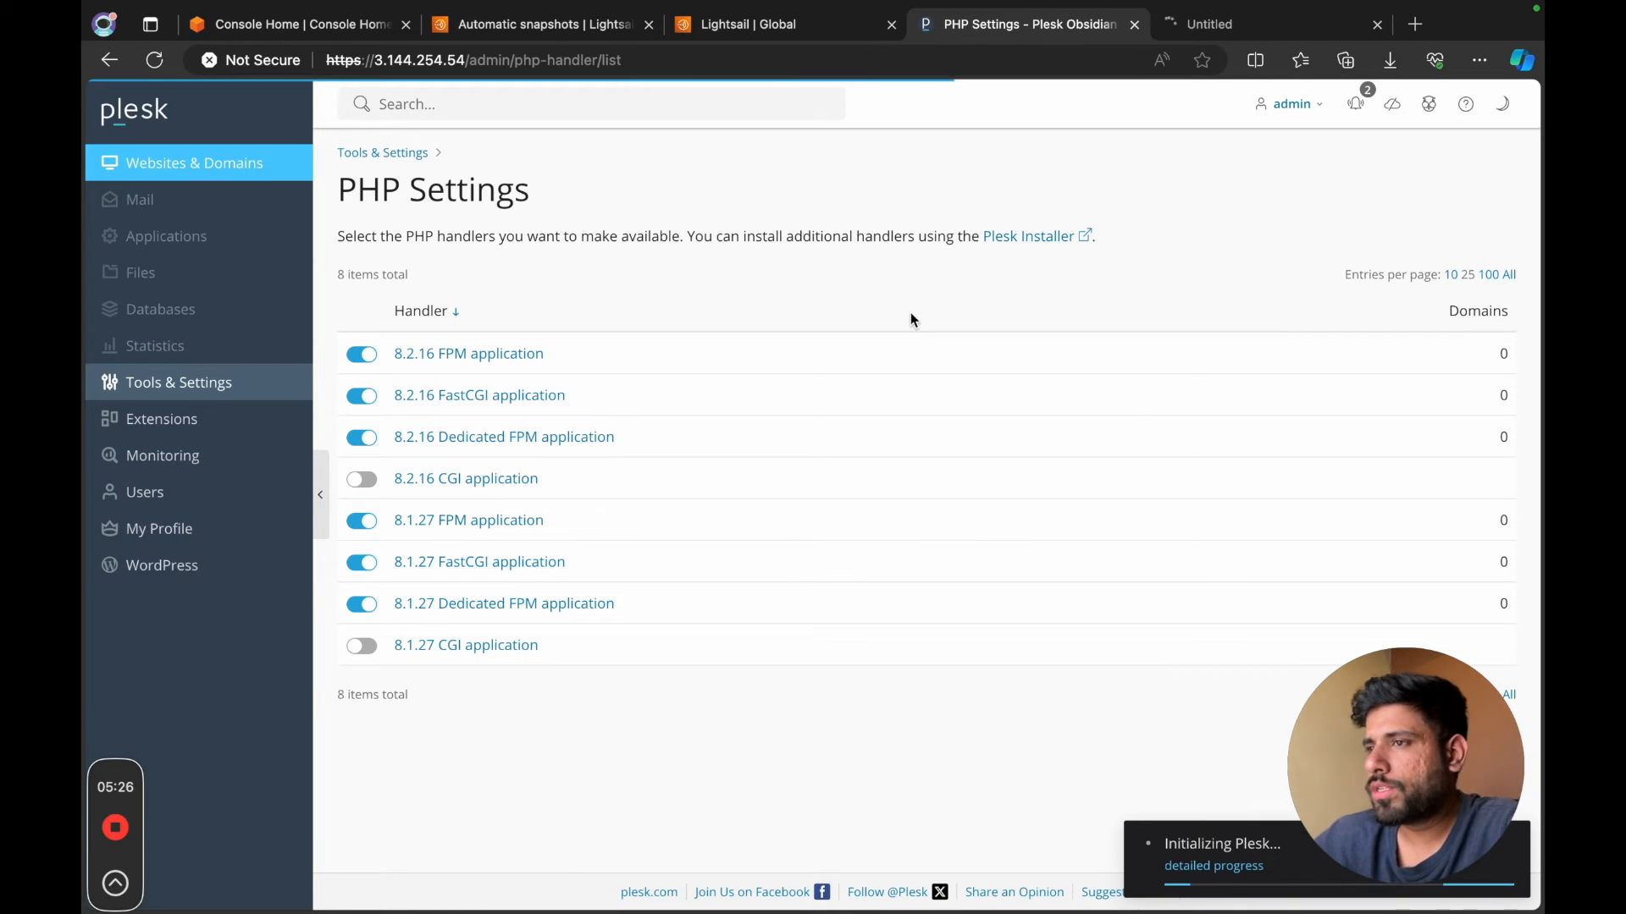
pyautogui.doubleClick(465, 59)
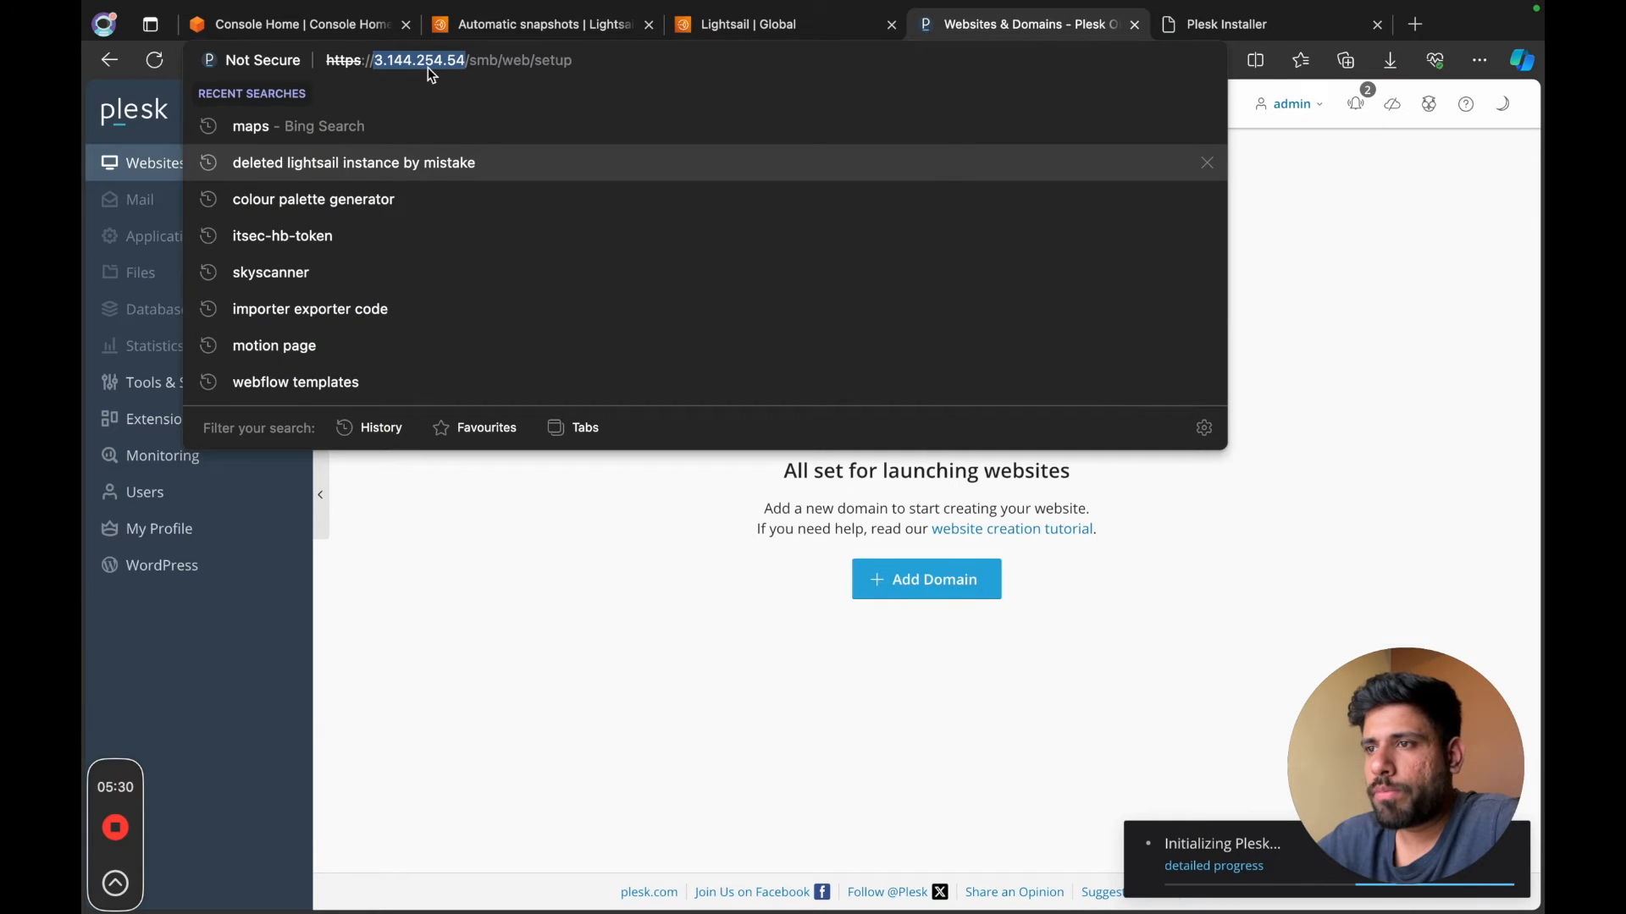
pyautogui.rightClick(430, 70)
pyautogui.click(537, 322)
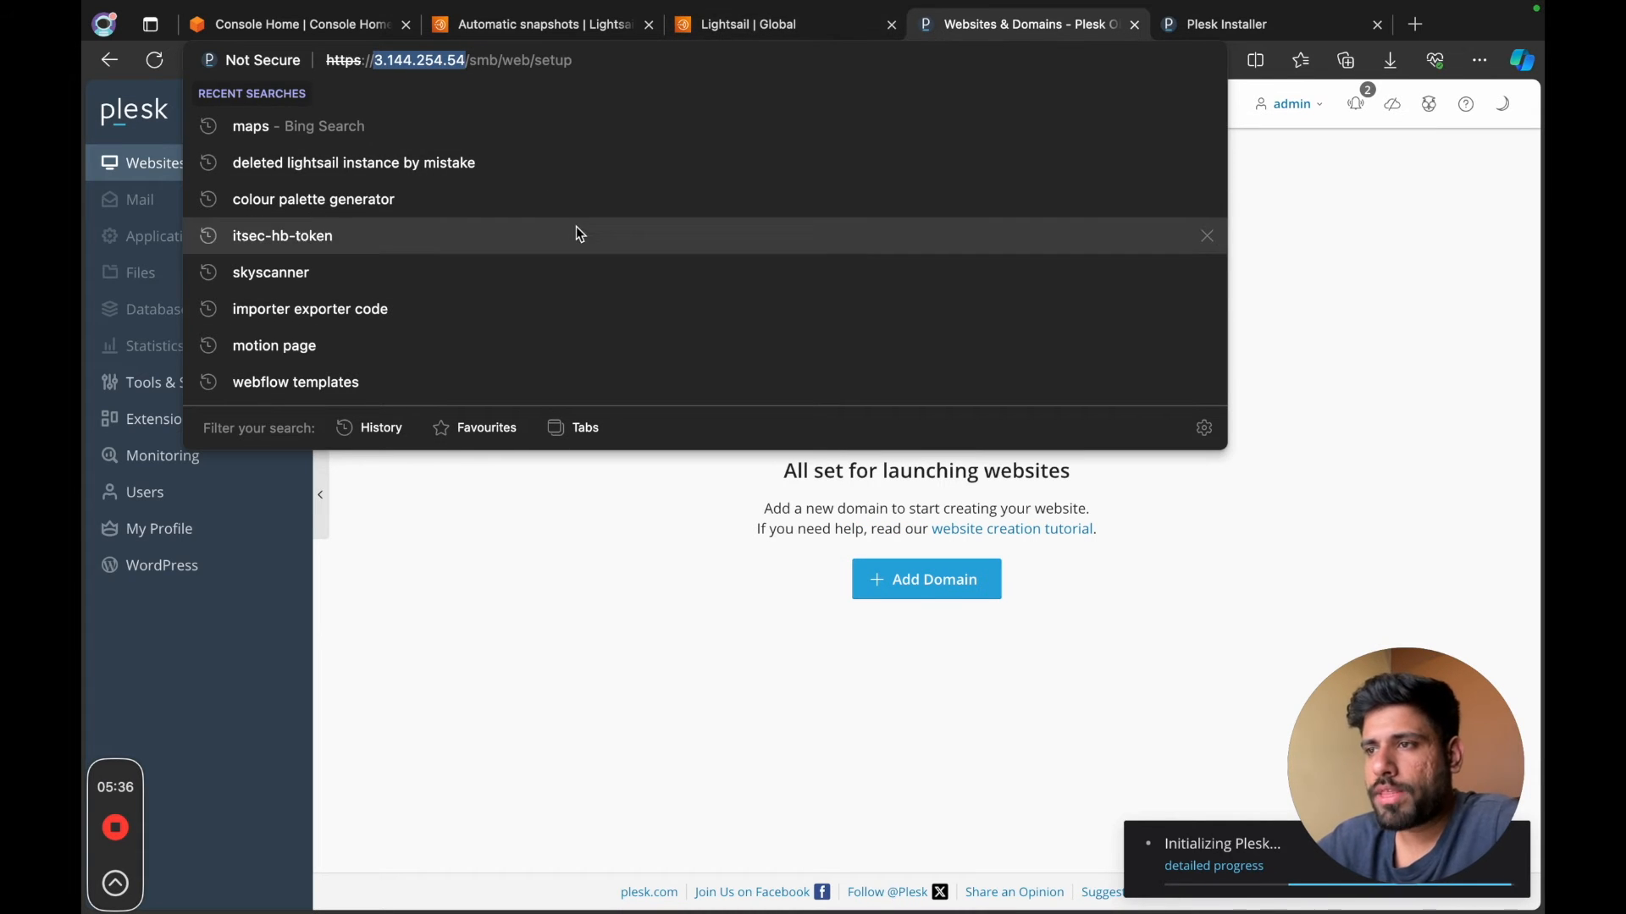
# Switch to the Cloudflare DNS records of richago.us and set the root A record's IPv4 address to 3.144.254.54, saving the change.
pyautogui.hotkey('ctrl', 'Left')
pyautogui.scroll(-3, 698, 390)
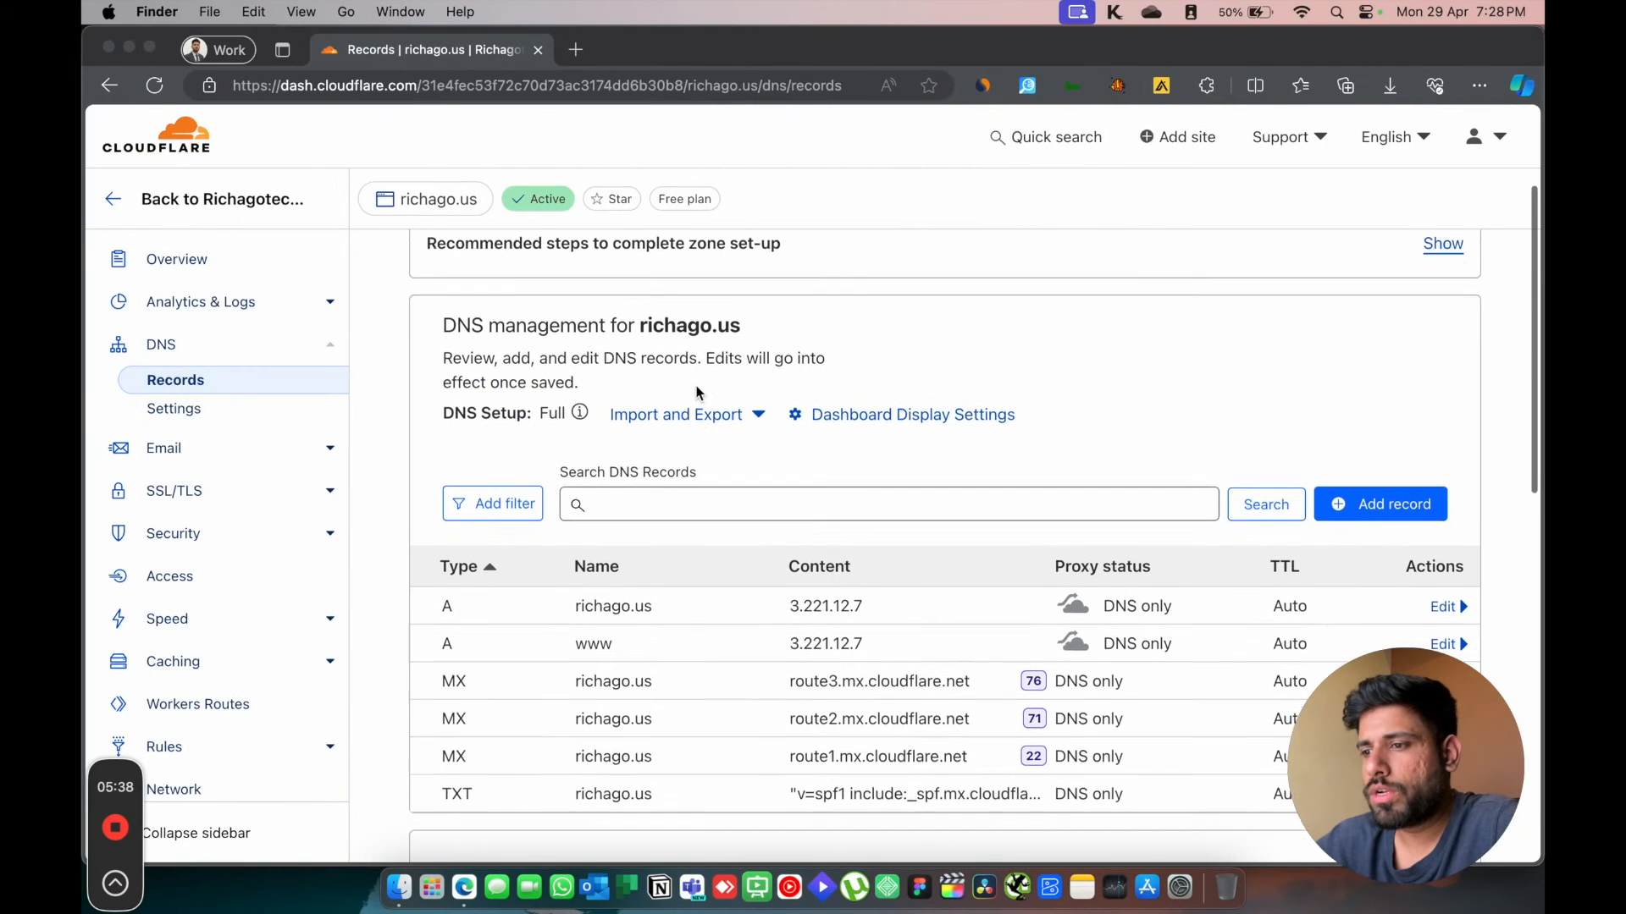
pyautogui.click(1449, 563)
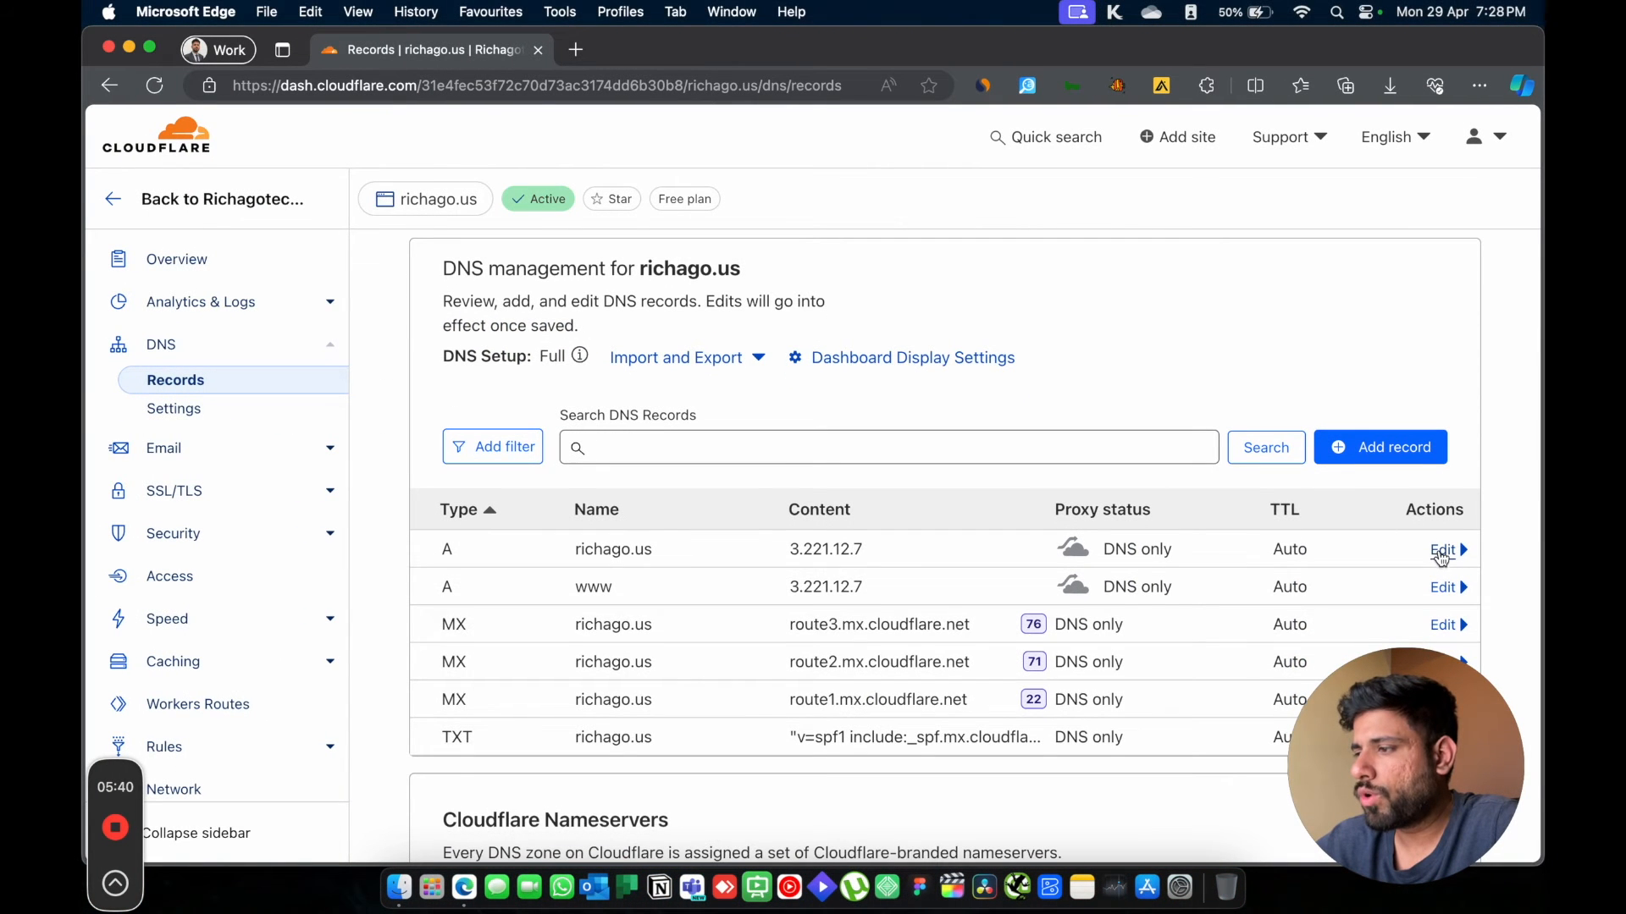
pyautogui.click(1442, 550)
pyautogui.doubleClick(932, 624)
pyautogui.press('super+v')
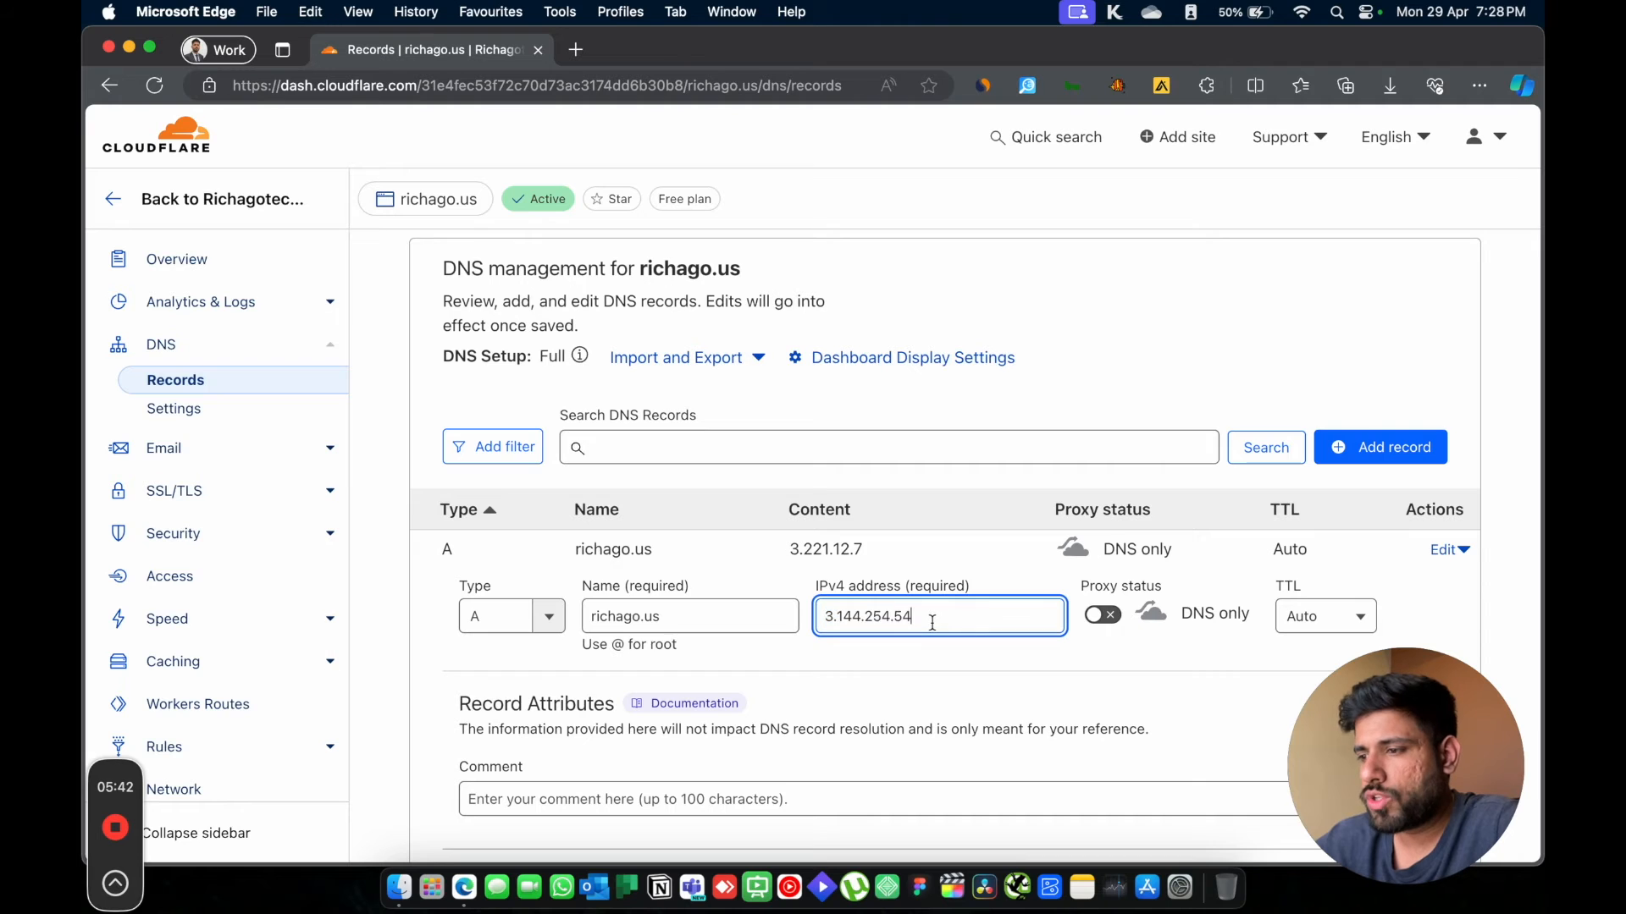
pyautogui.scroll(-5, 932, 624)
pyautogui.click(1424, 620)
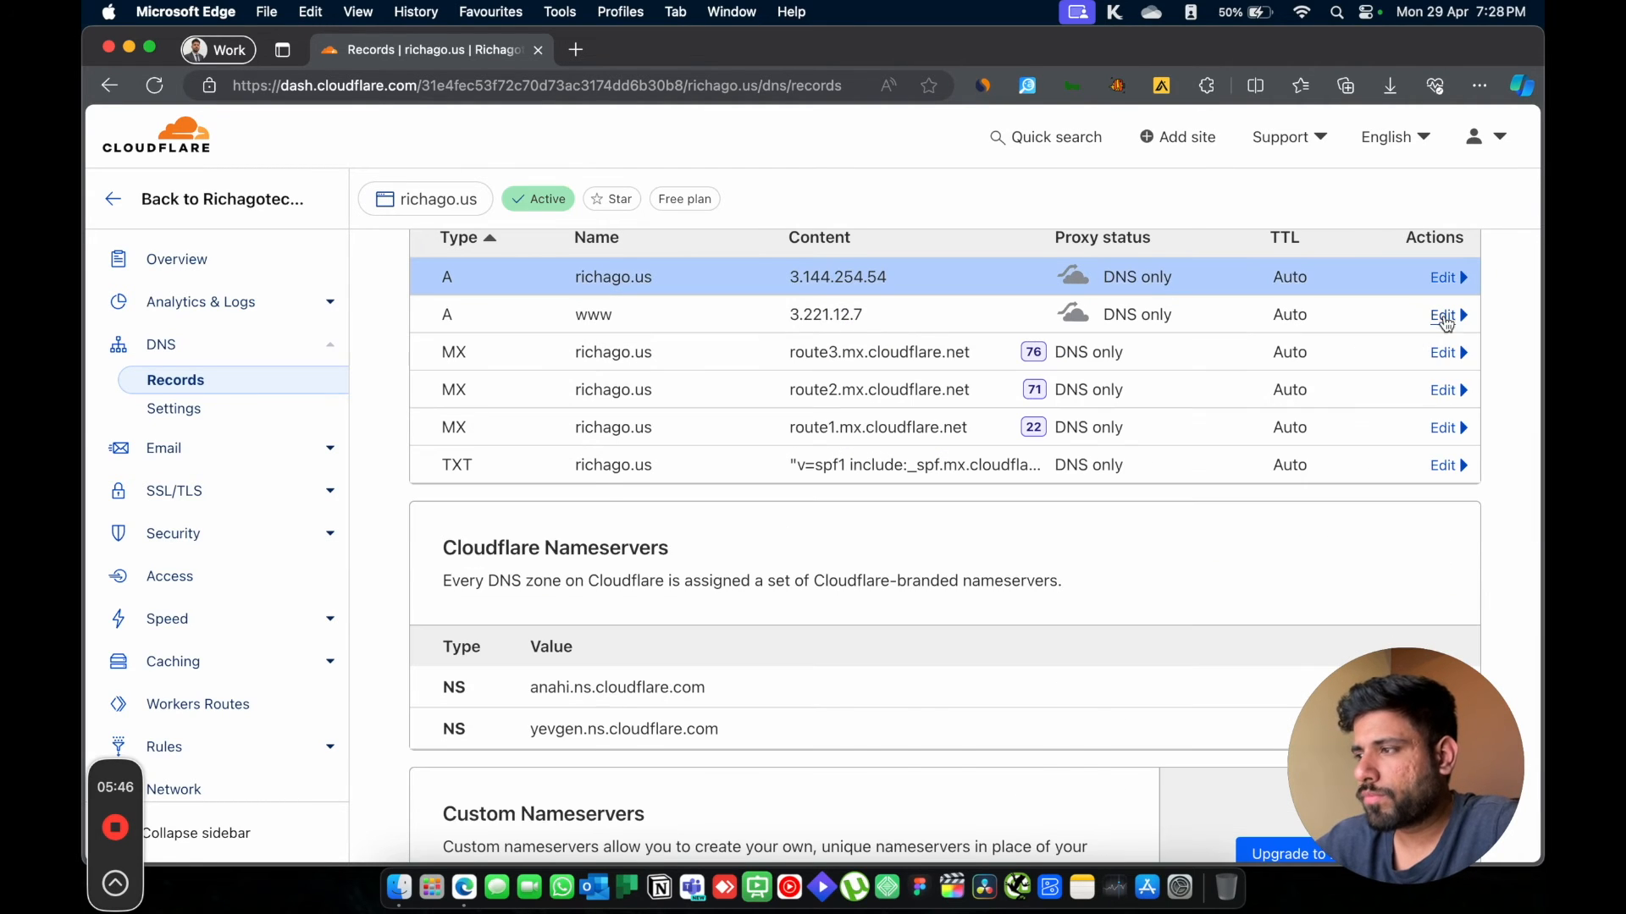
# Set the www A record's IPv4 address to 3.144.254.54 and save it.
pyautogui.click(1444, 317)
pyautogui.click(926, 383)
pyautogui.press('super+a')
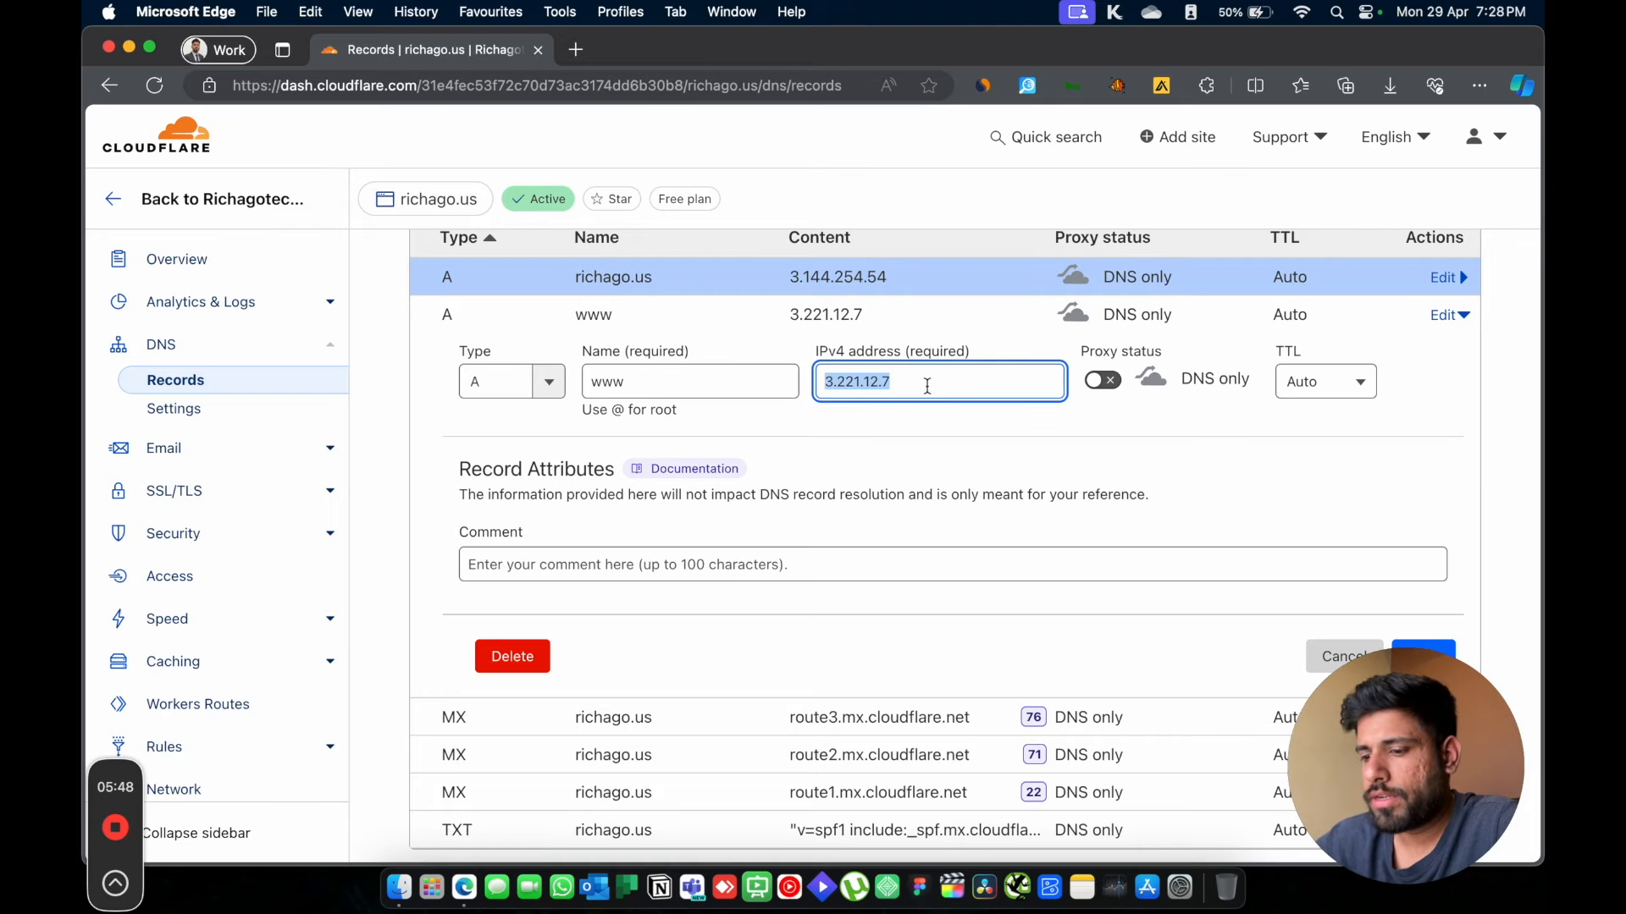
pyautogui.press('super+v')
pyautogui.scroll(-3, 1114, 553)
pyautogui.press('Return')
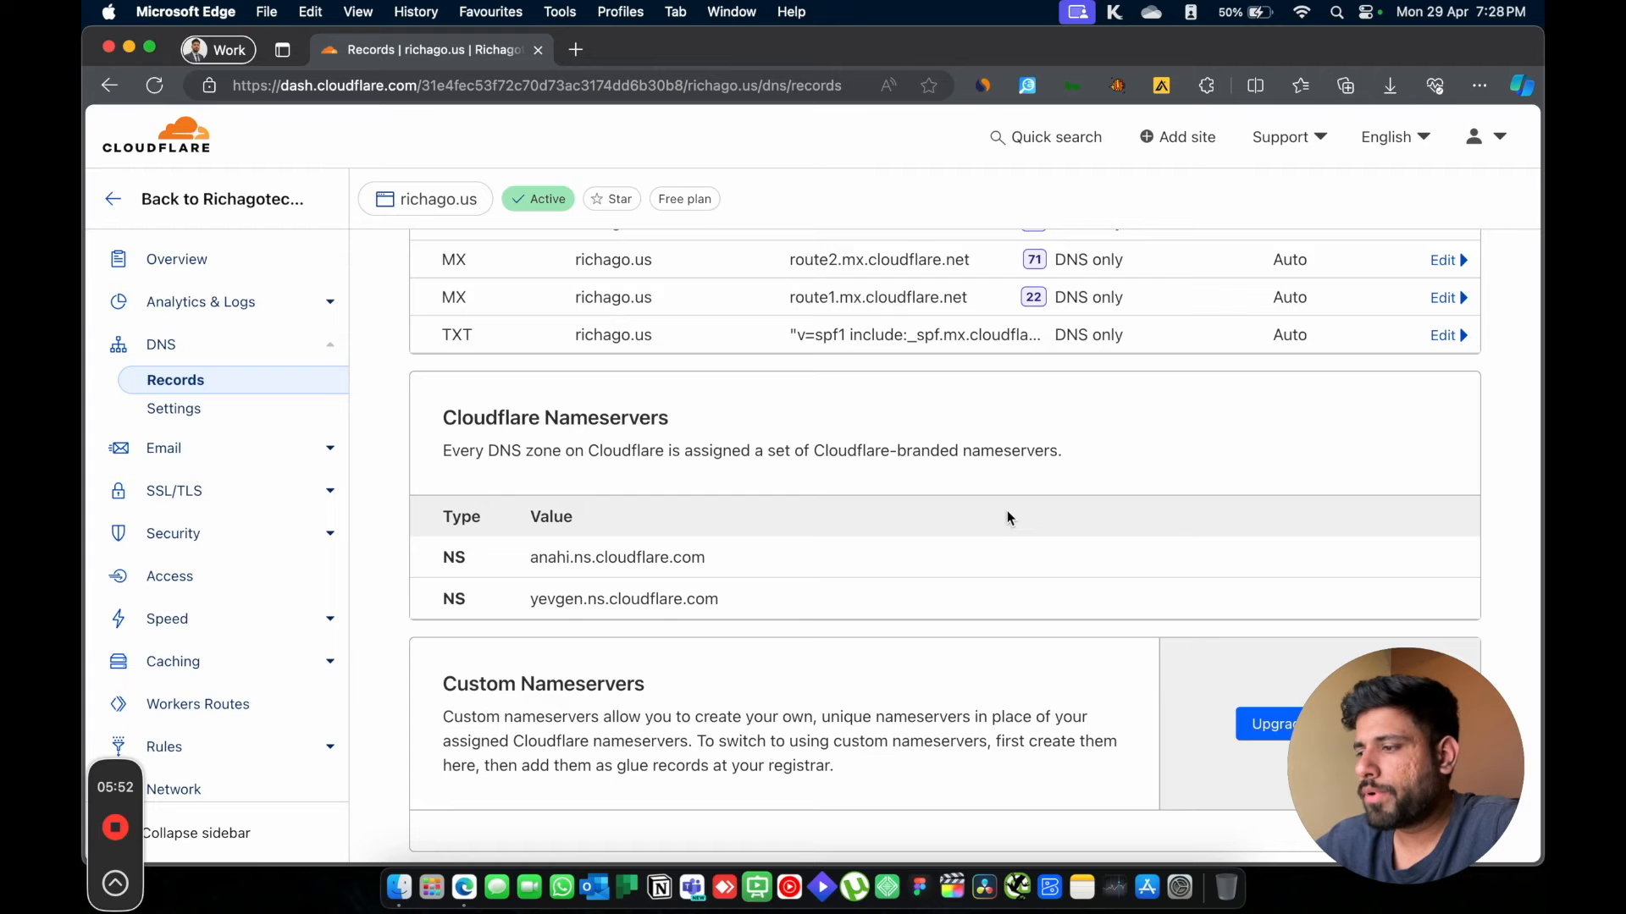
pyautogui.scroll(6, 1007, 510)
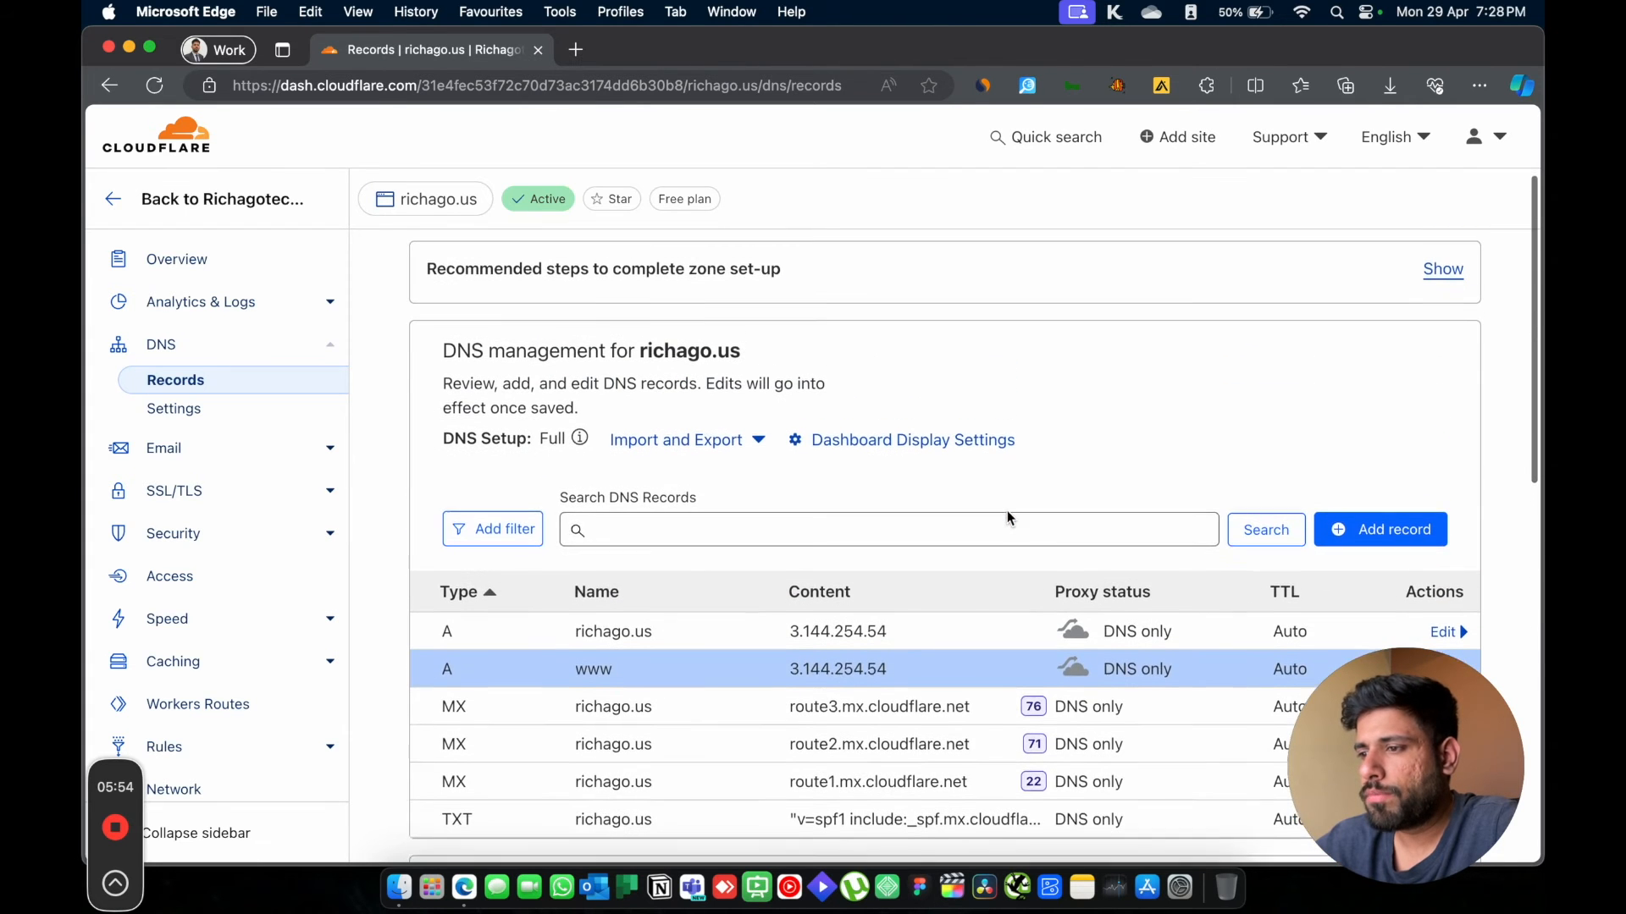
# Switch back to Plesk and start adding a blank website with the registered domain name richago.us.
pyautogui.hotkey('ctrl', 'Right')
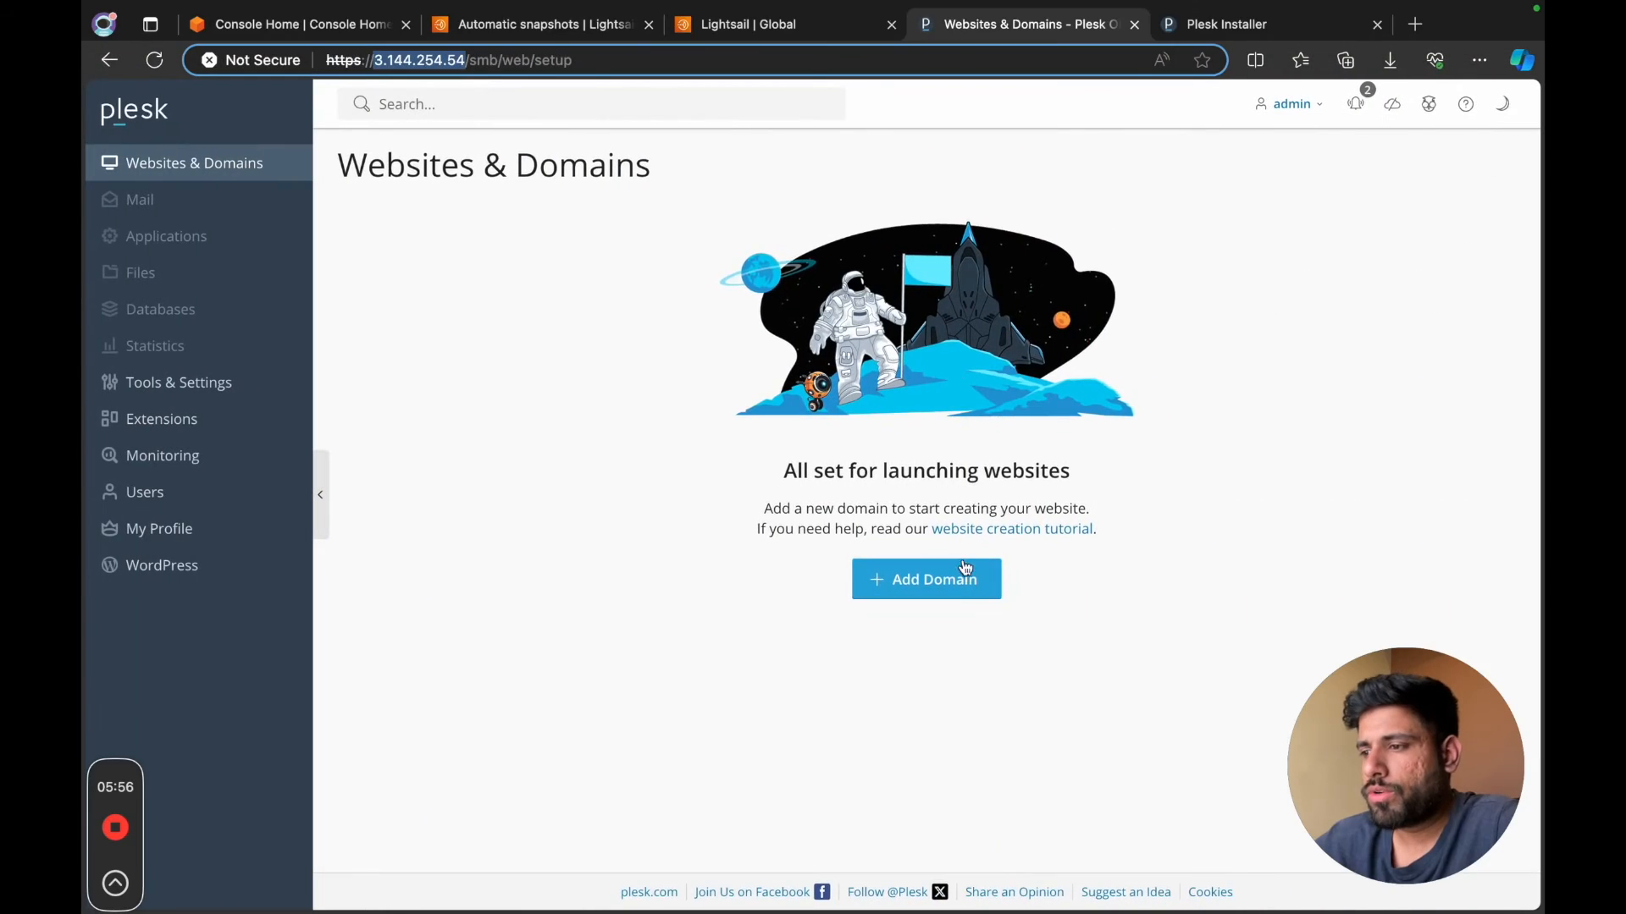
pyautogui.click(957, 595)
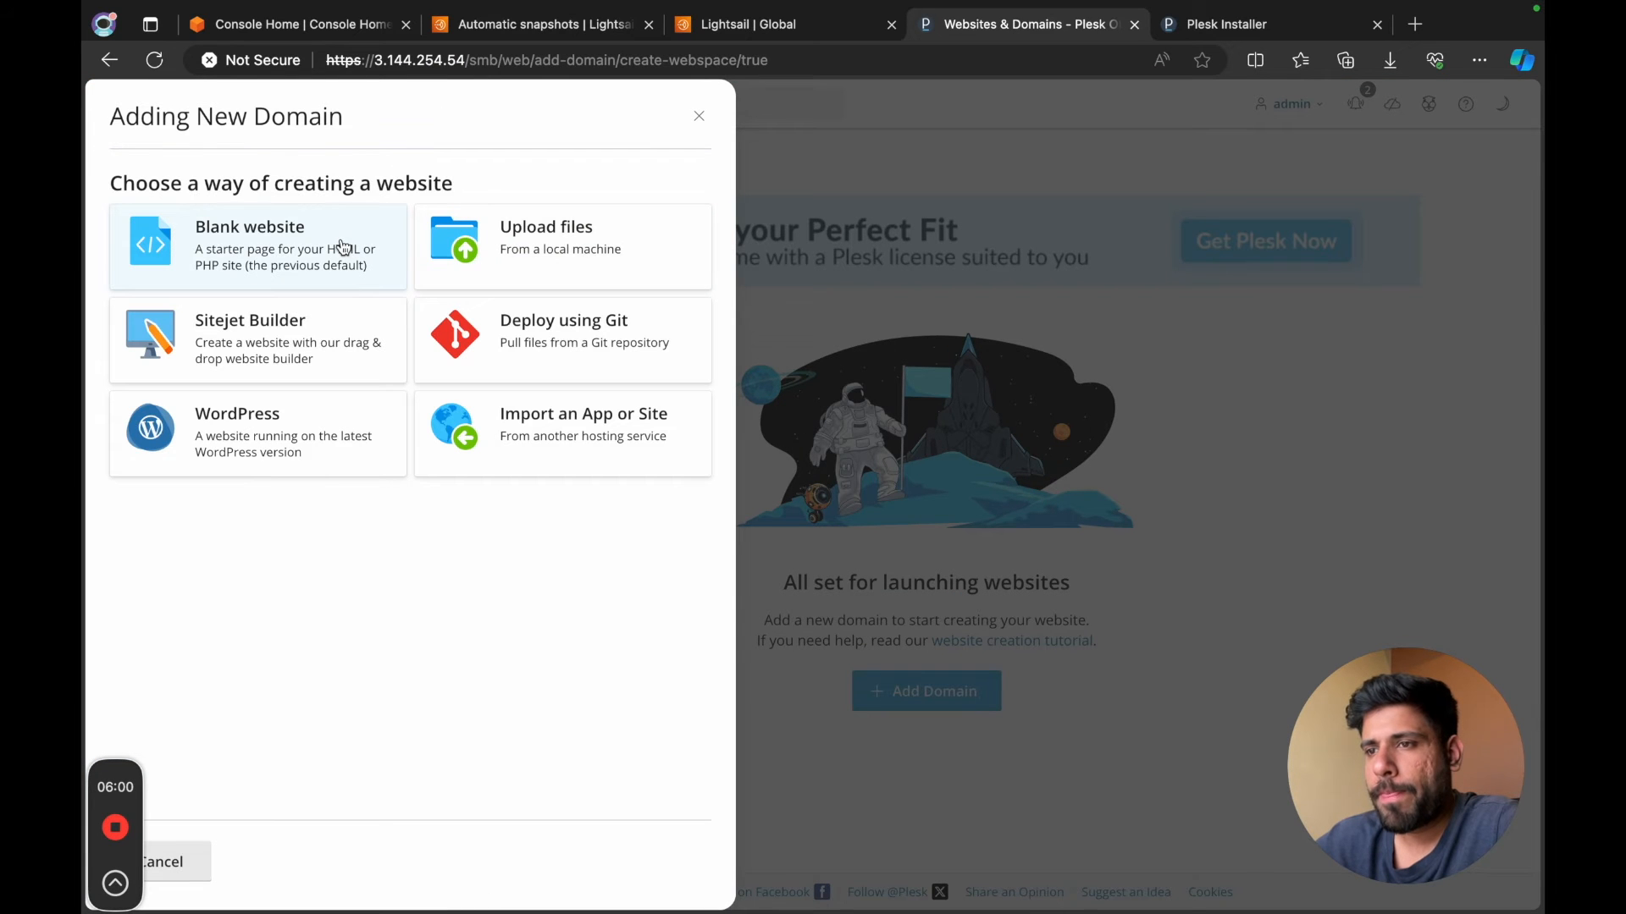
pyautogui.click(343, 248)
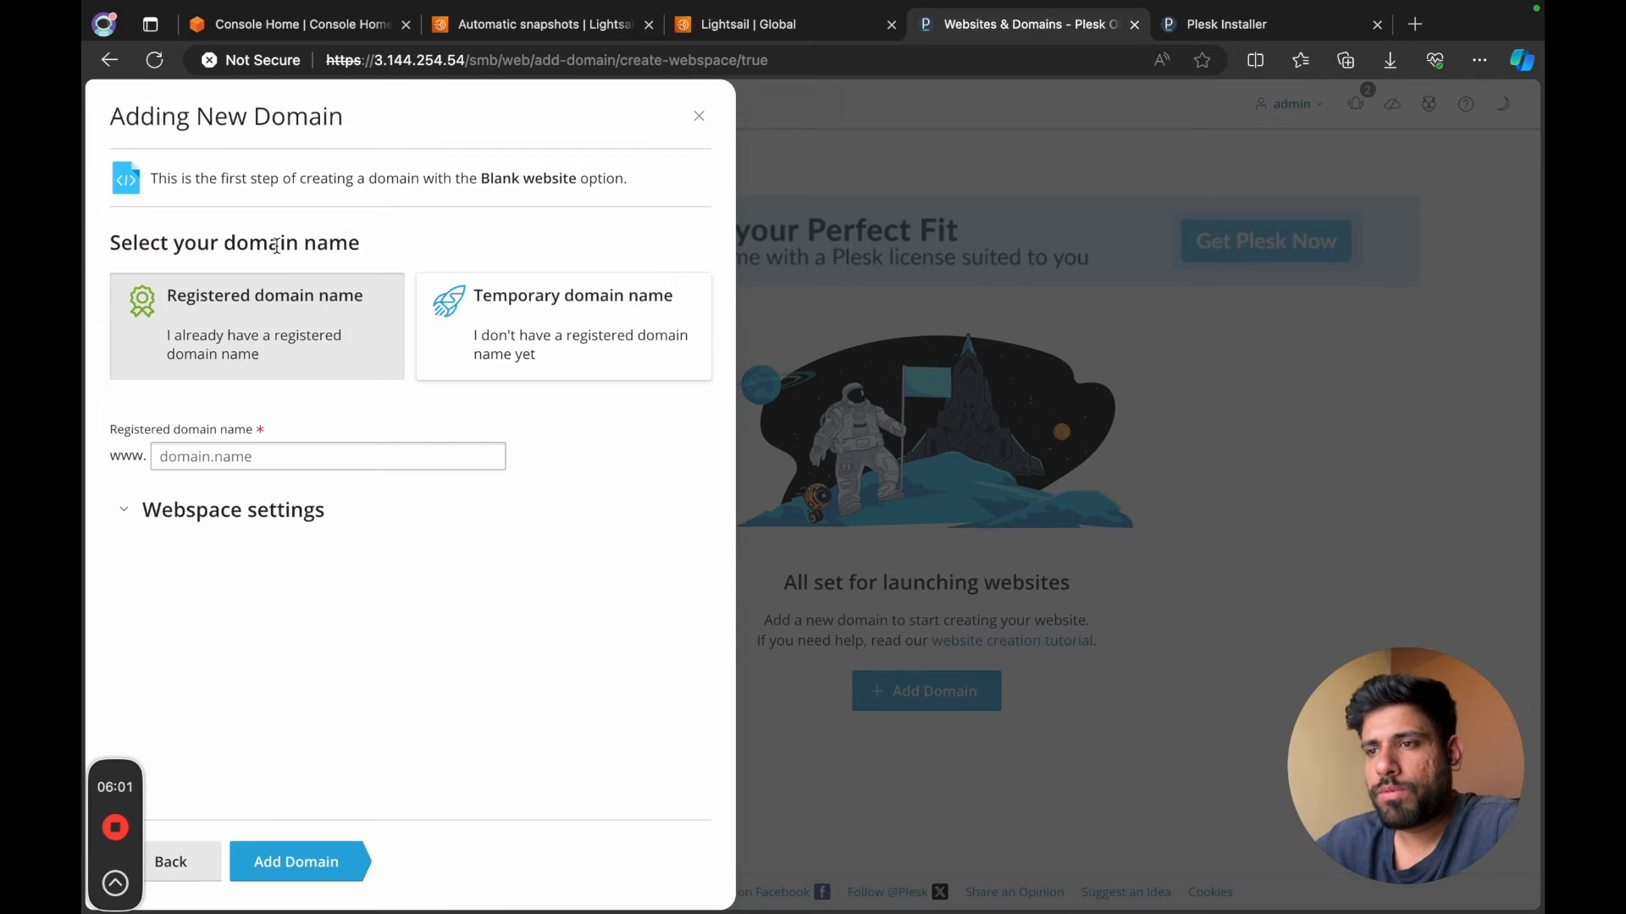
pyautogui.click(273, 456)
pyautogui.press('Tab')
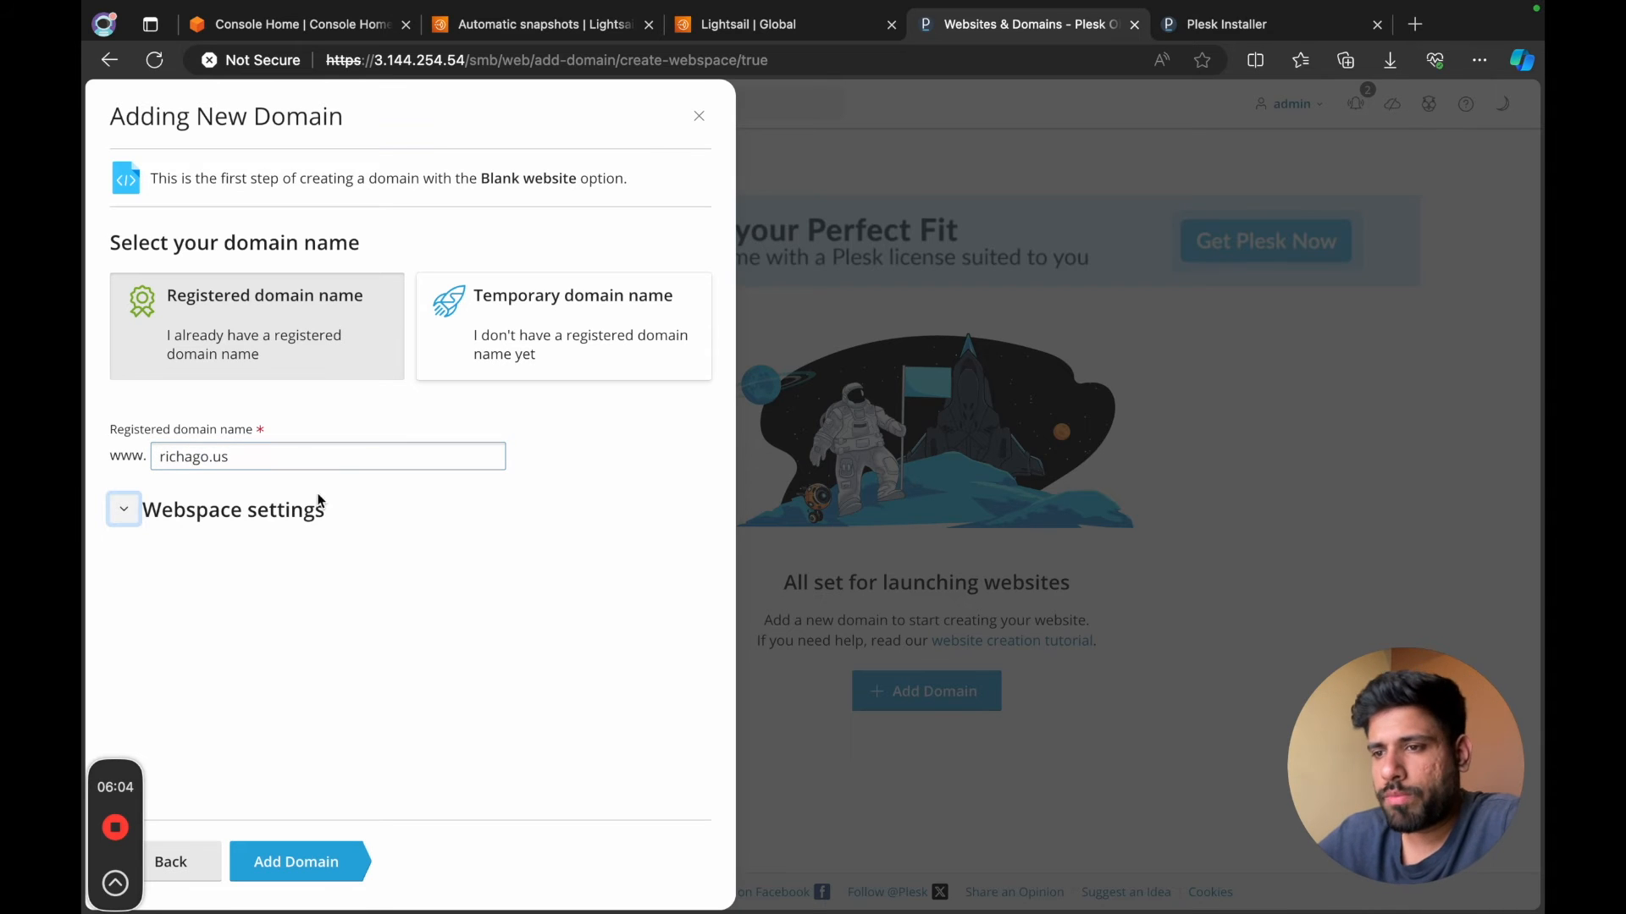
# Expand the webspace settings, set the system user's username to richago and add the domain.
pyautogui.click(262, 514)
pyautogui.scroll(-2, 373, 539)
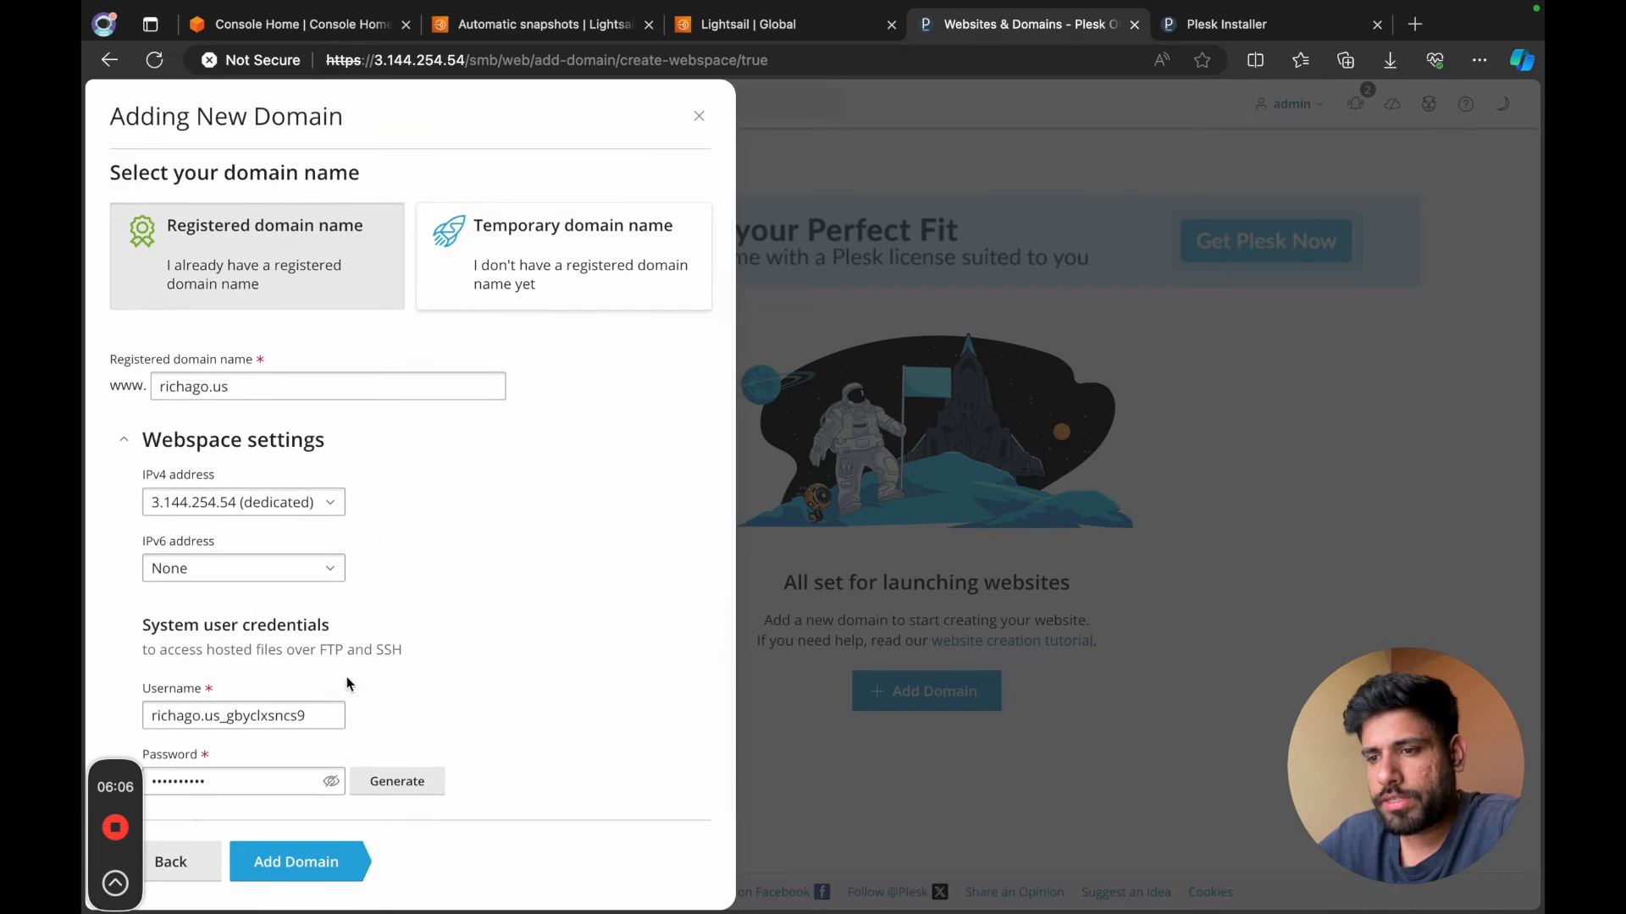
pyautogui.moveTo(327, 715); pyautogui.dragTo(200, 716)
pyautogui.press('BackSpace')
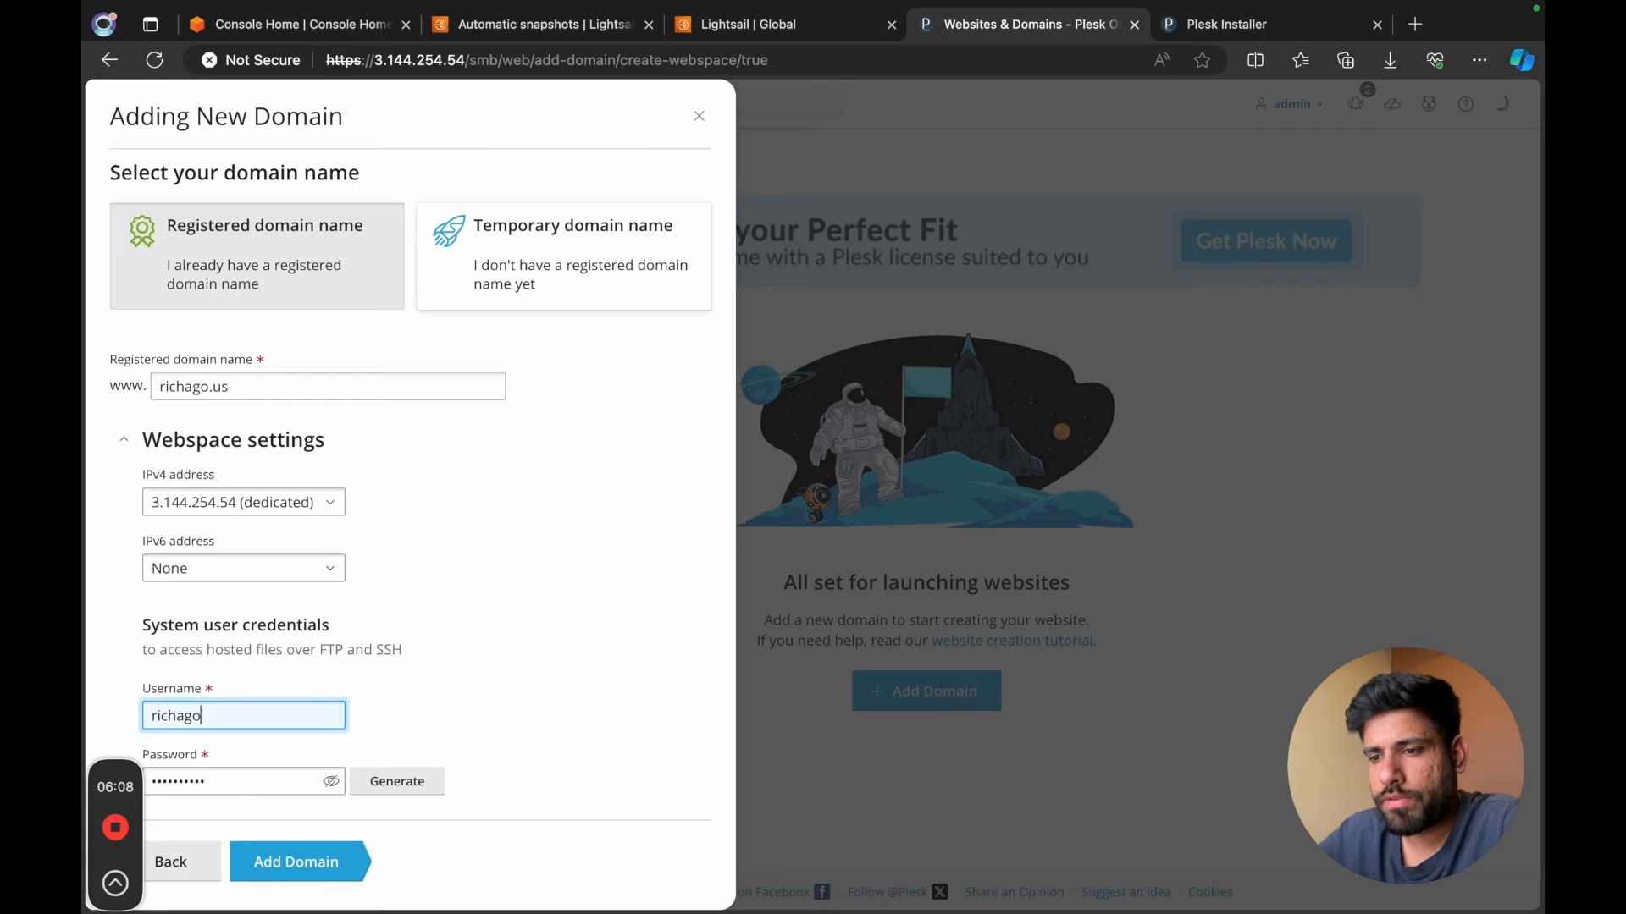
pyautogui.click(339, 870)
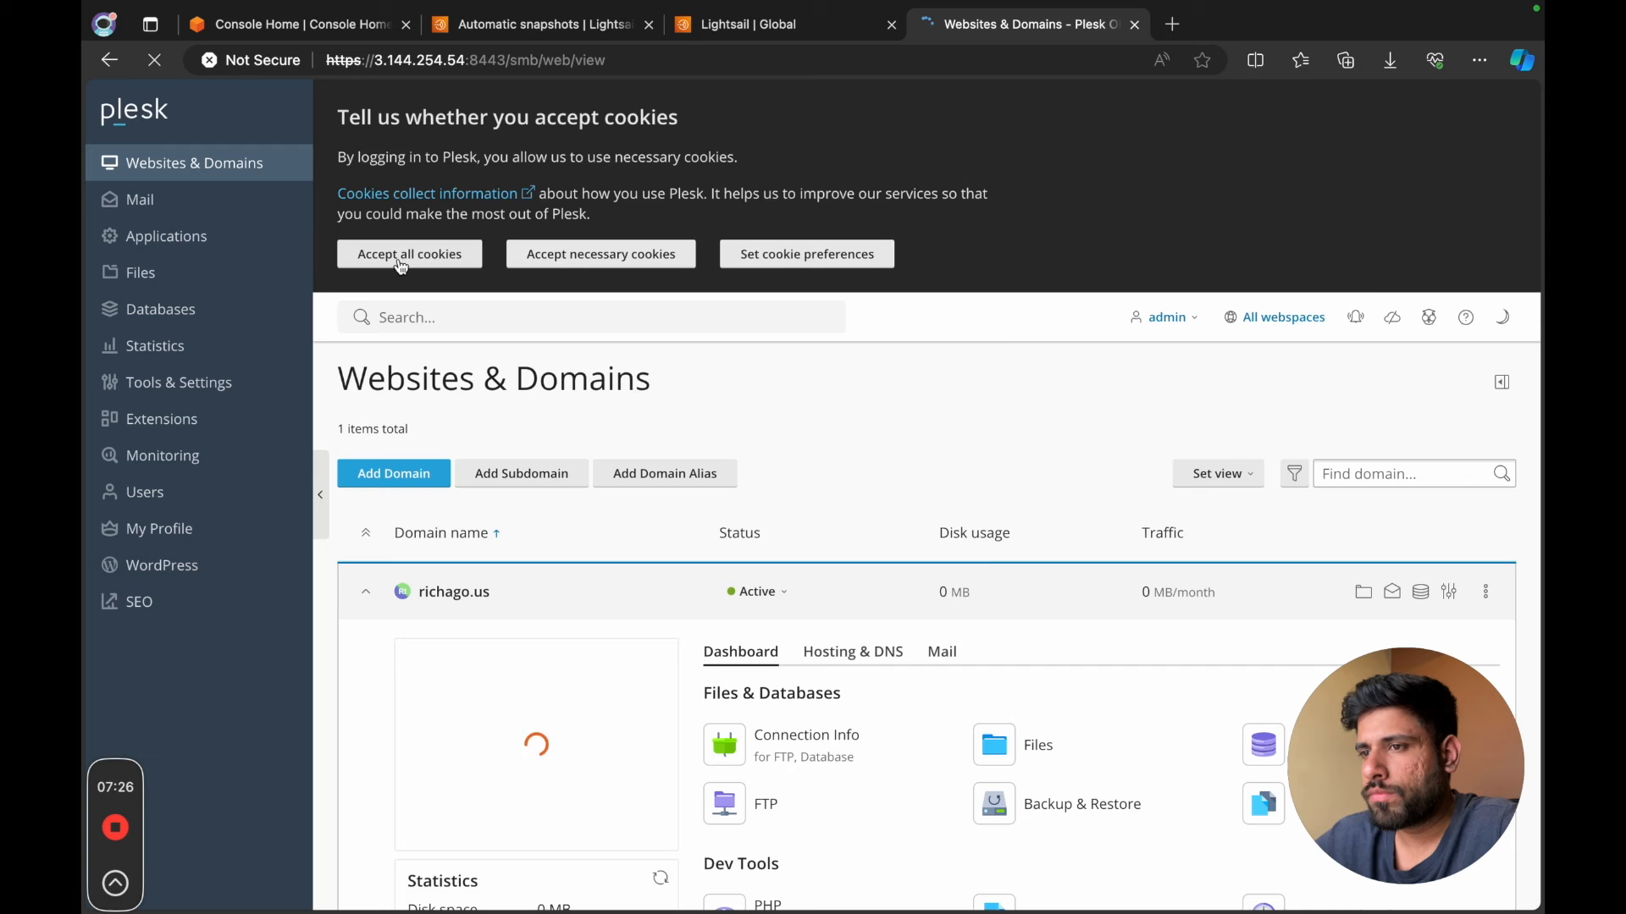
# Accept all cookies and get a free Let's Encrypt certificate for richago.us that secures the domain name and includes the www subdomain.
pyautogui.click(419, 254)
pyautogui.scroll(-5, 859, 370)
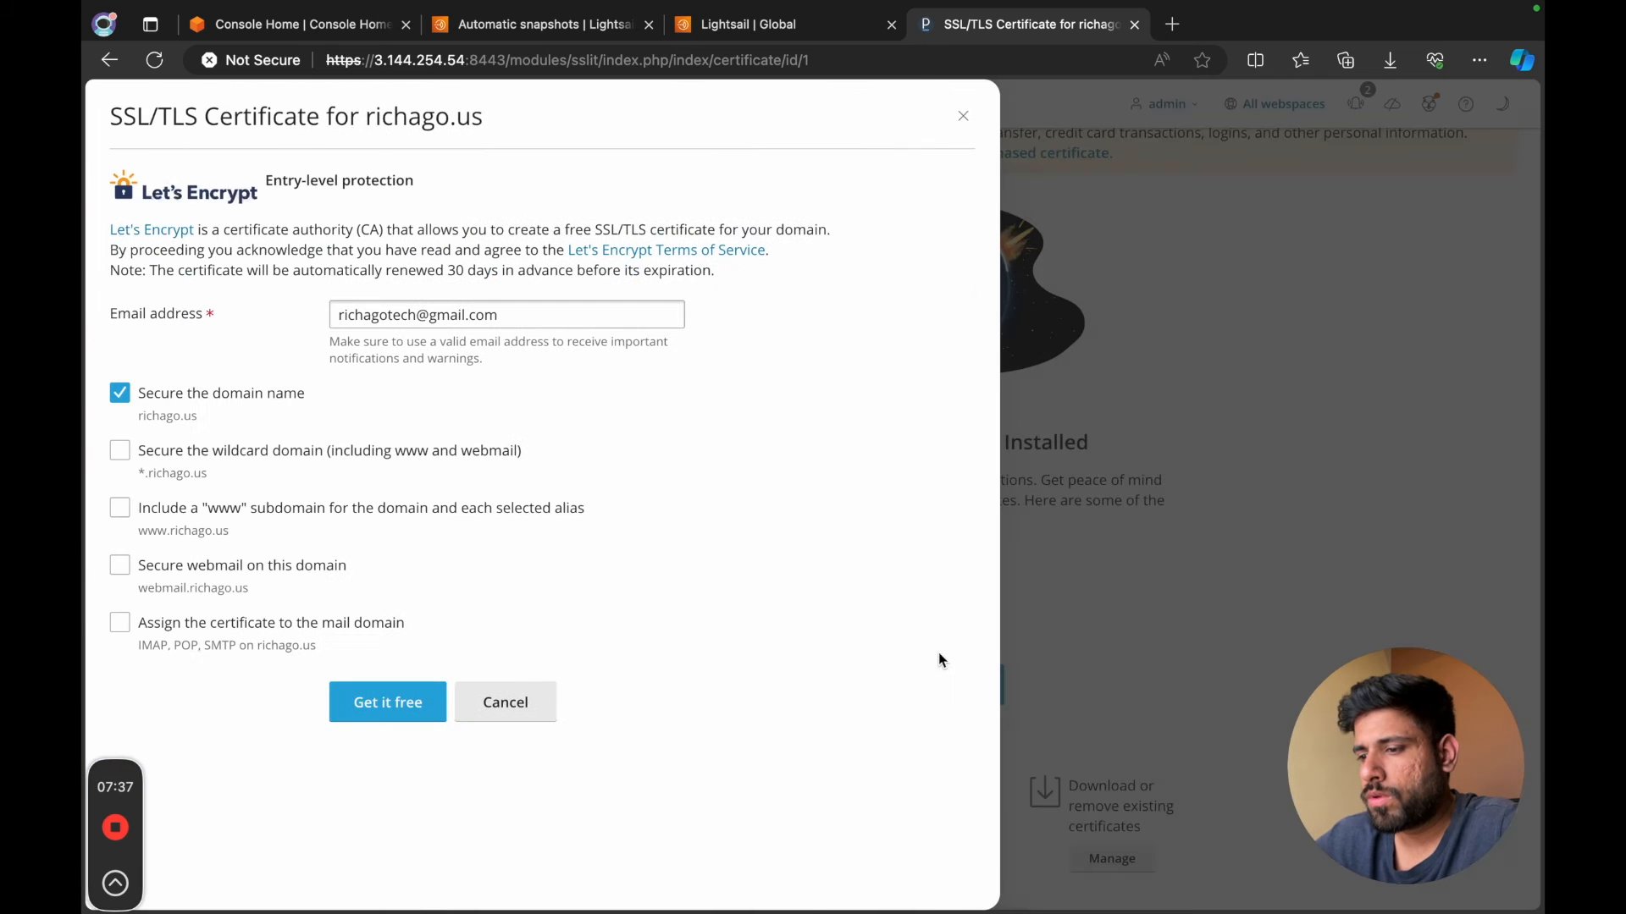
pyautogui.click(132, 508)
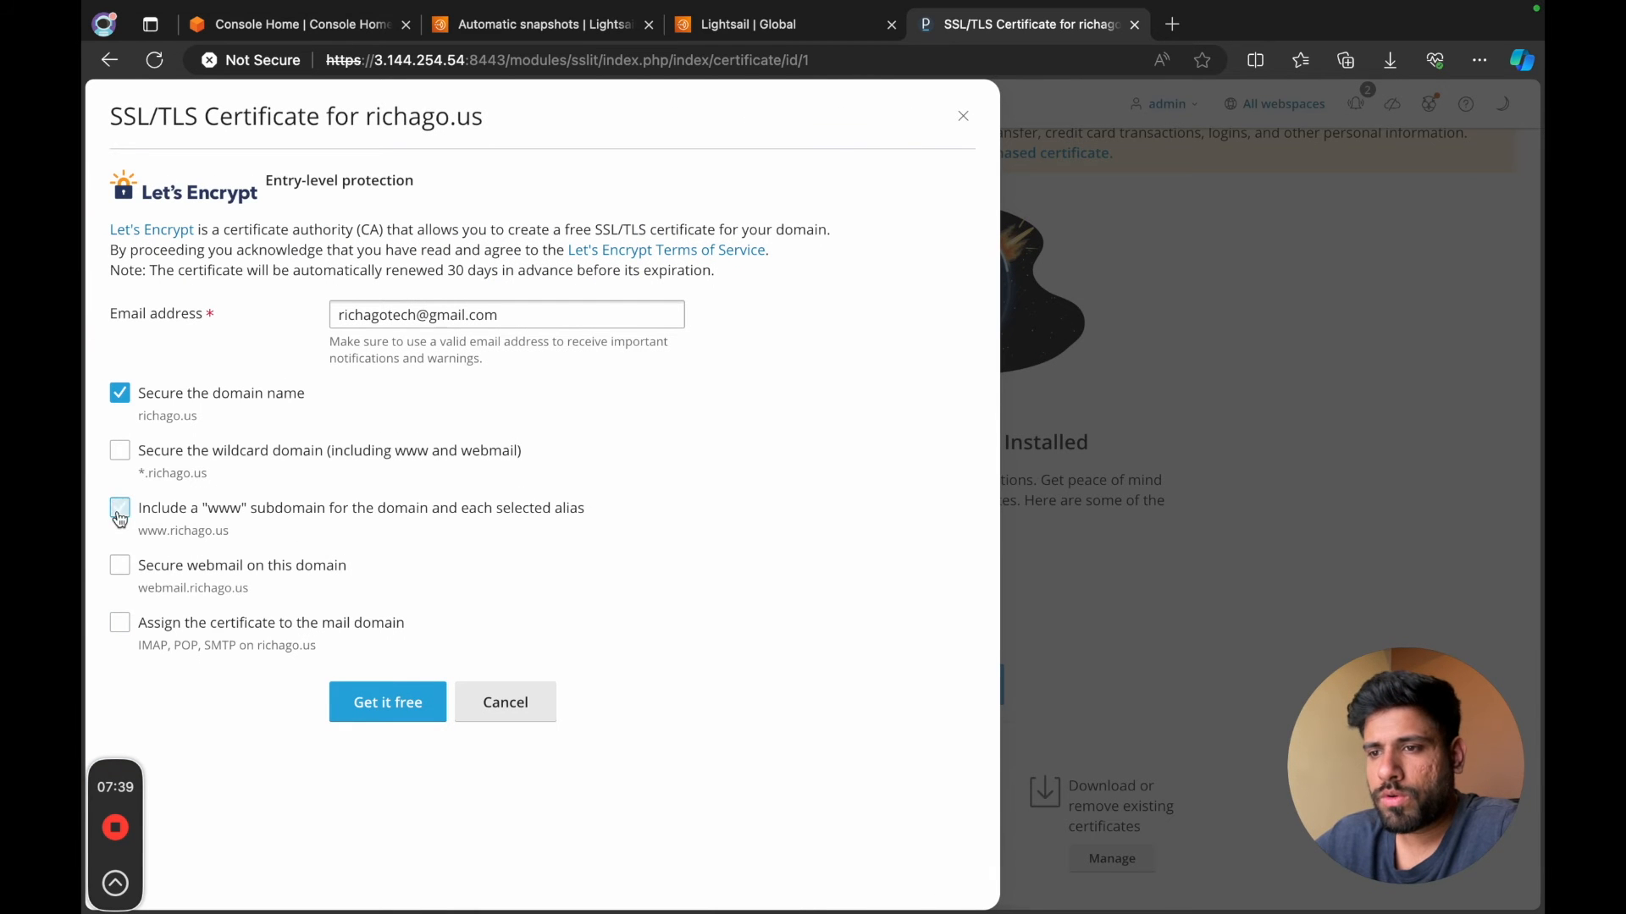
pyautogui.click(385, 712)
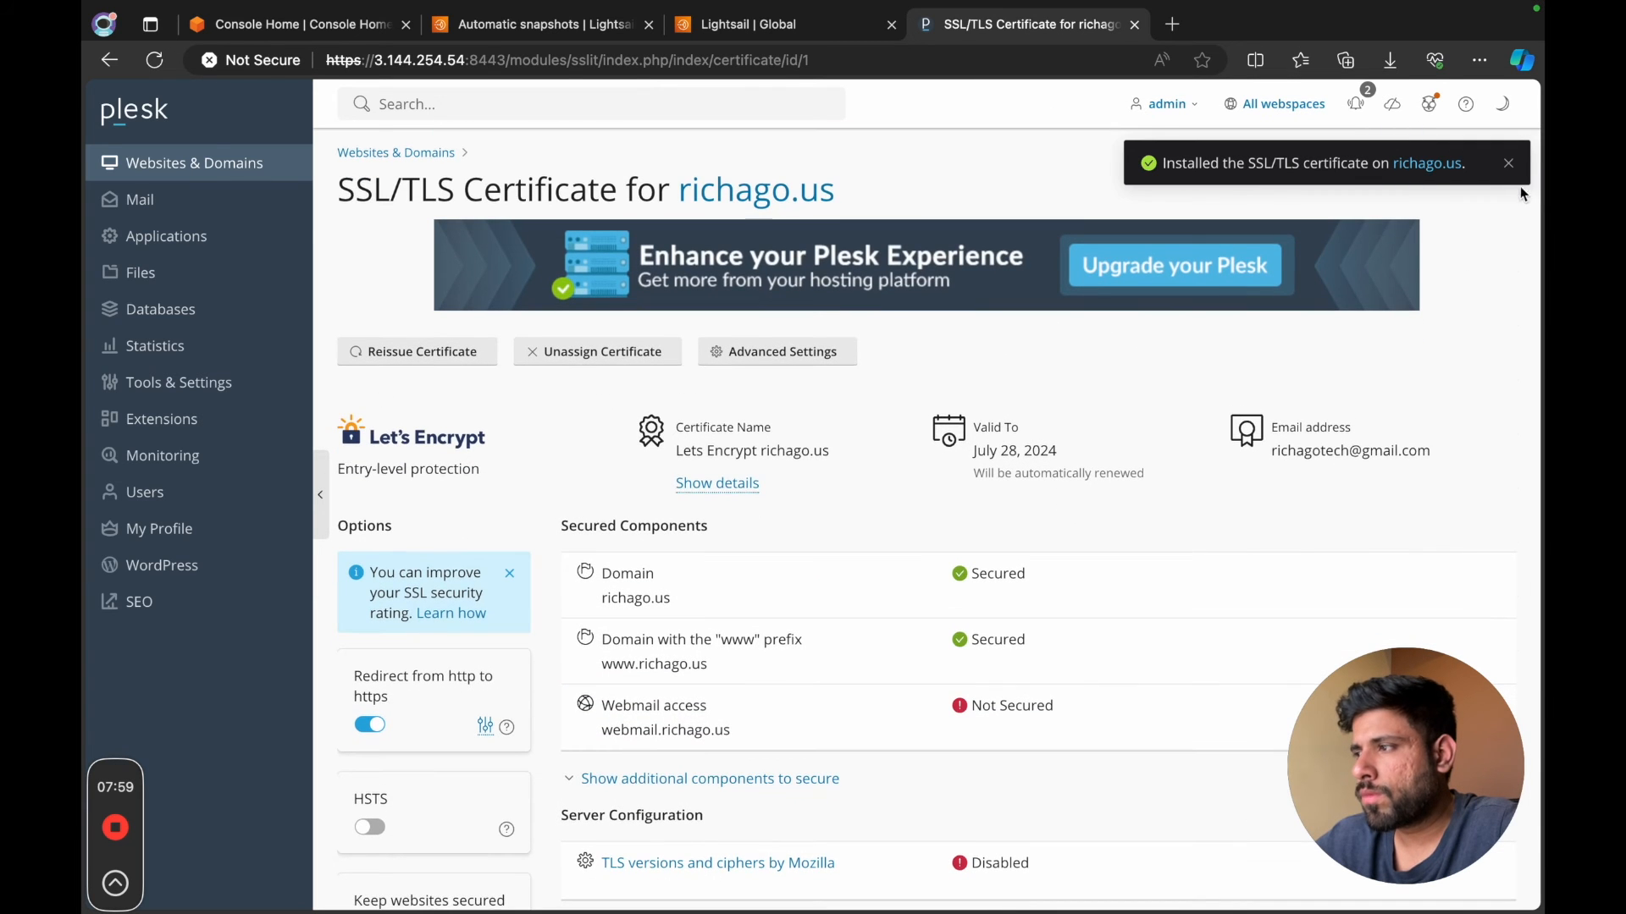
pyautogui.click(1507, 163)
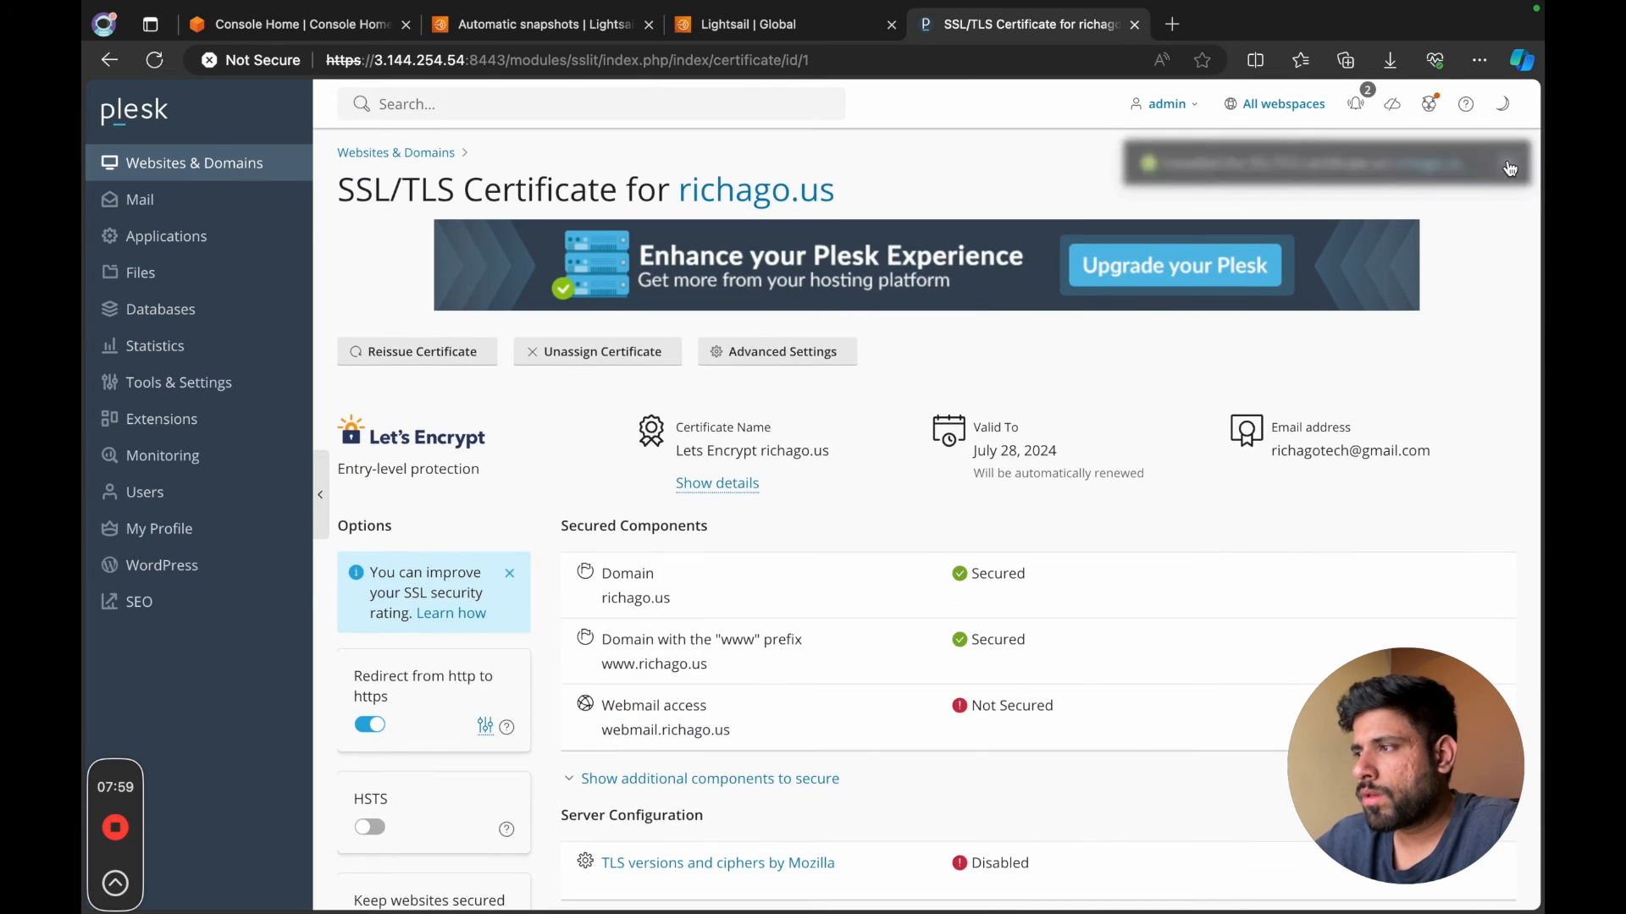
# Start a new WordPress installation on richago.us and set its website title to Richago.
pyautogui.click(173, 565)
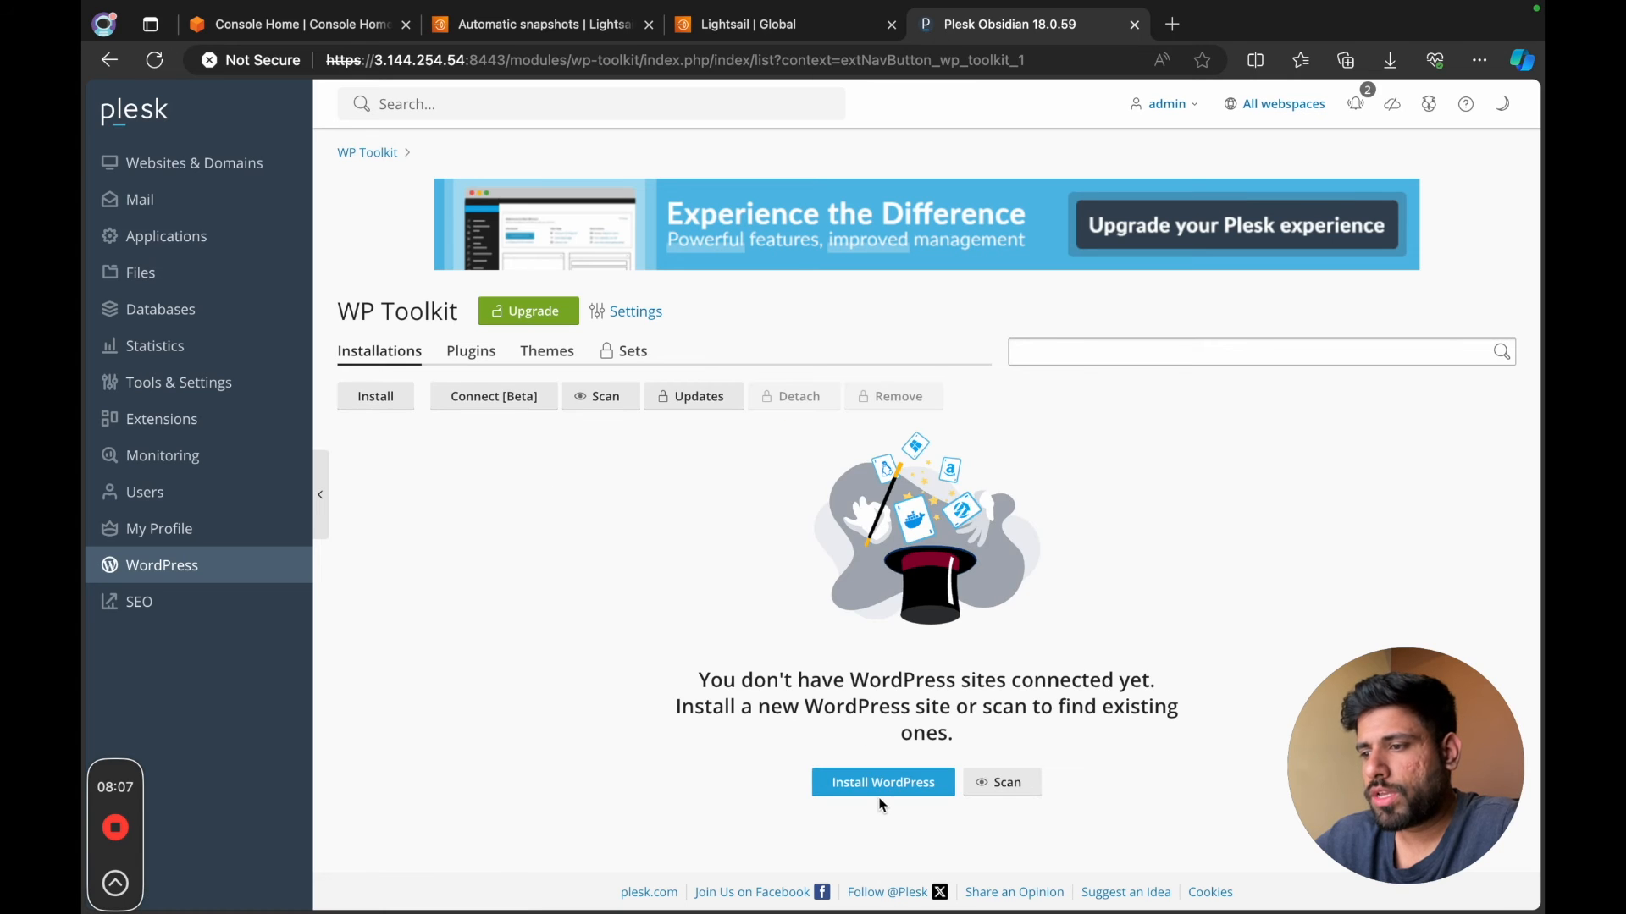
pyautogui.click(880, 786)
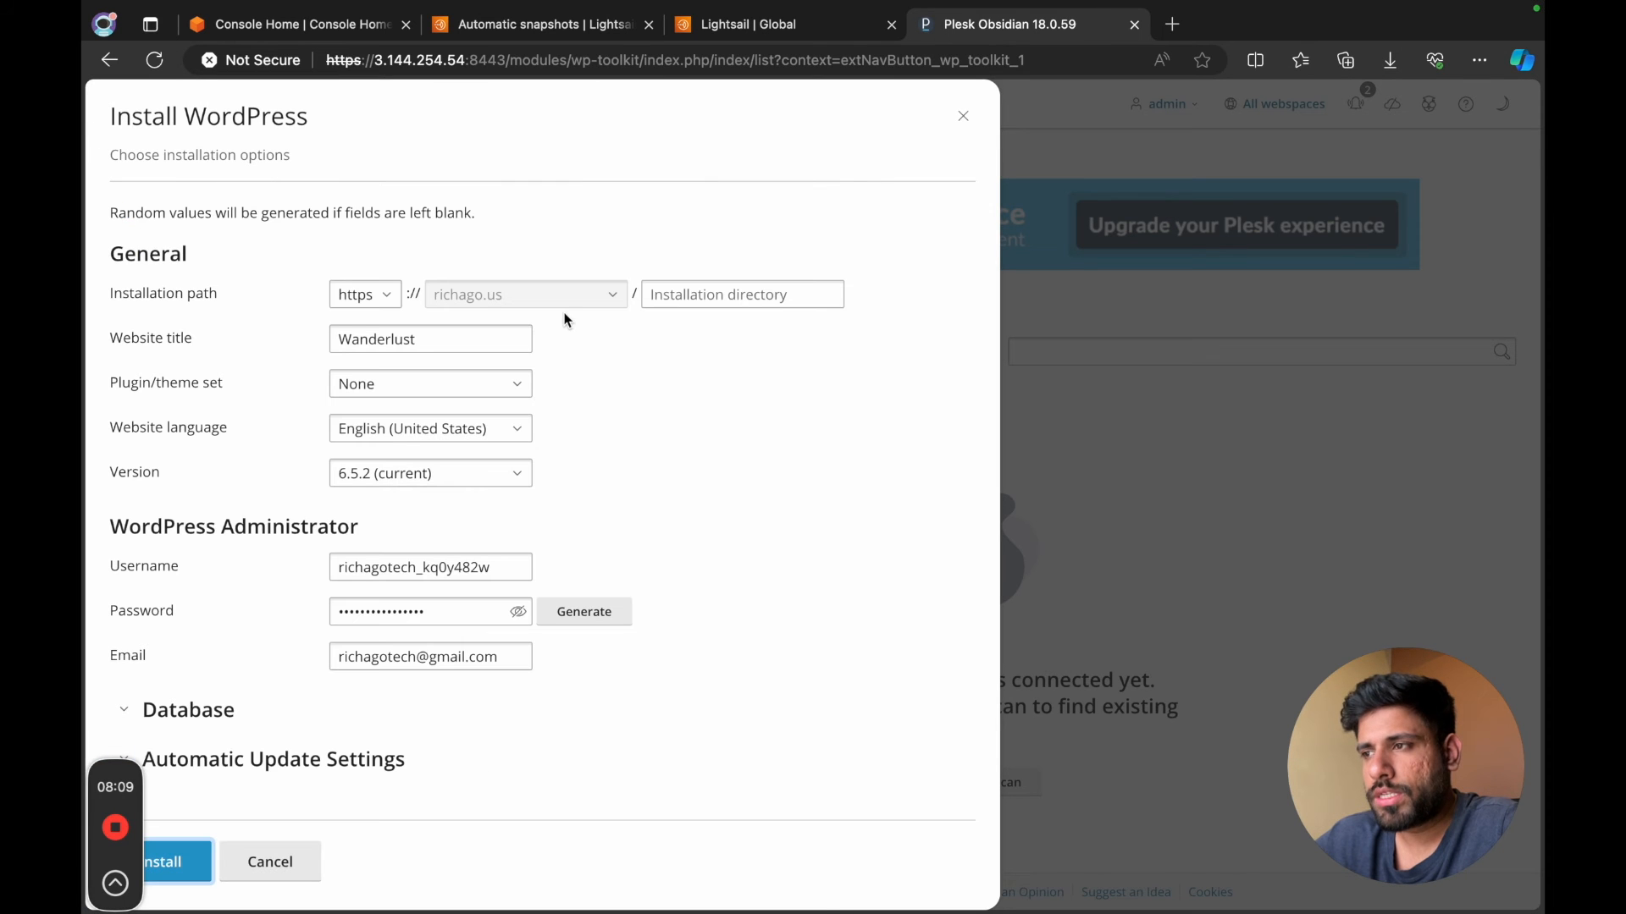
pyautogui.click(501, 339)
pyautogui.press('super+a')
pyautogui.write('R')
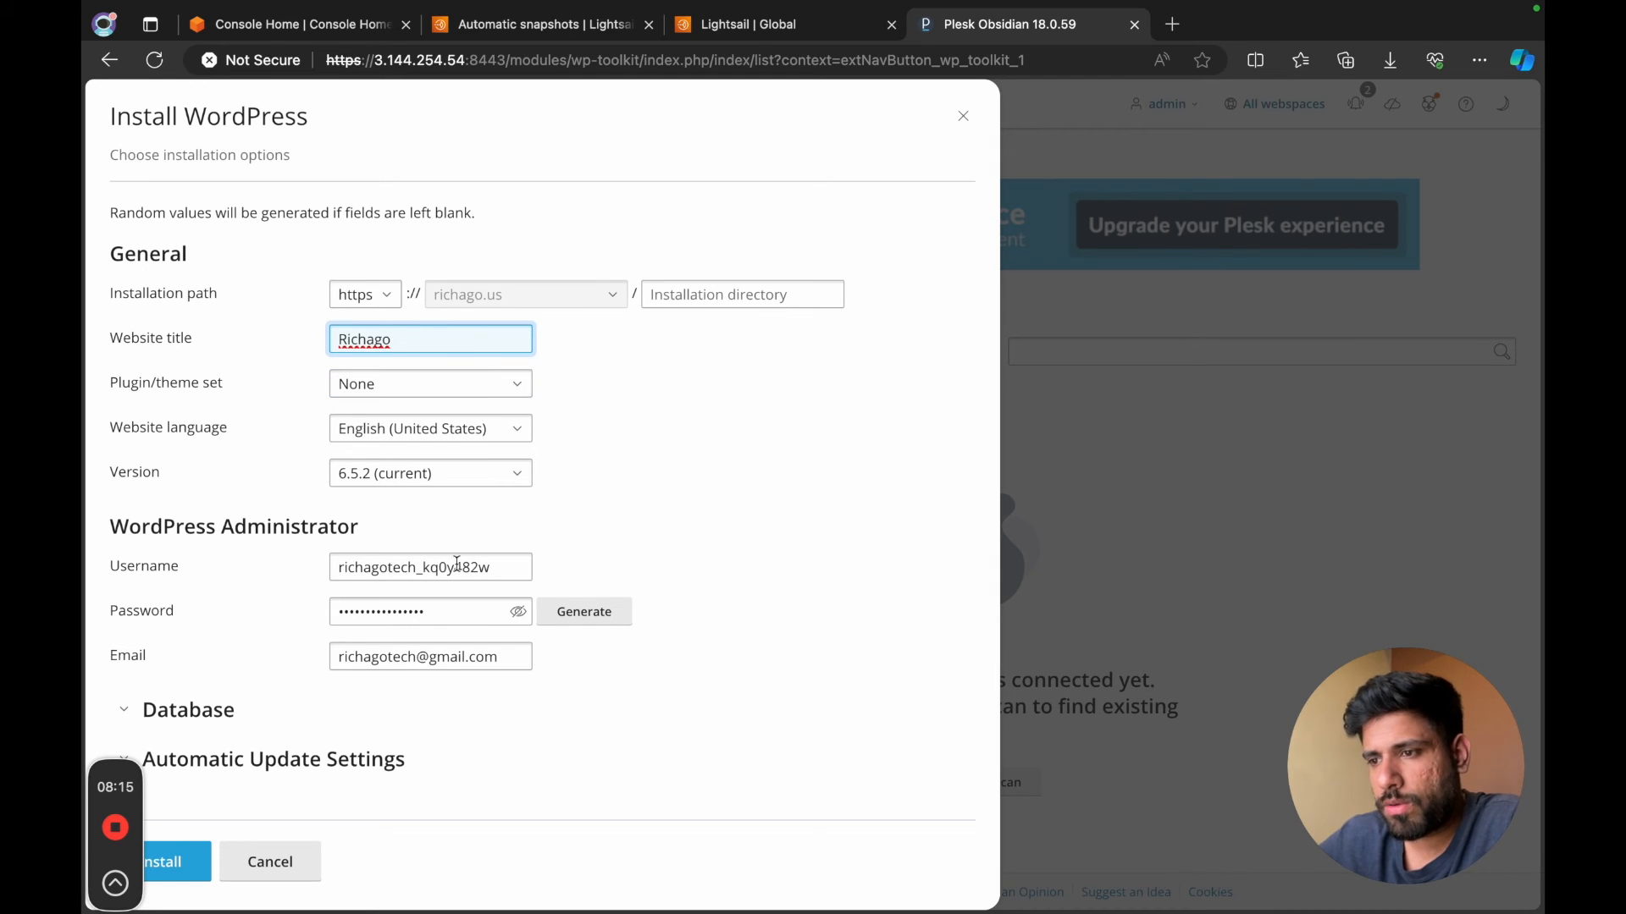
# Shorten the WordPress administrator's username to richago.
pyautogui.click(391, 569)
pyautogui.moveTo(391, 569); pyautogui.dragTo(600, 566)
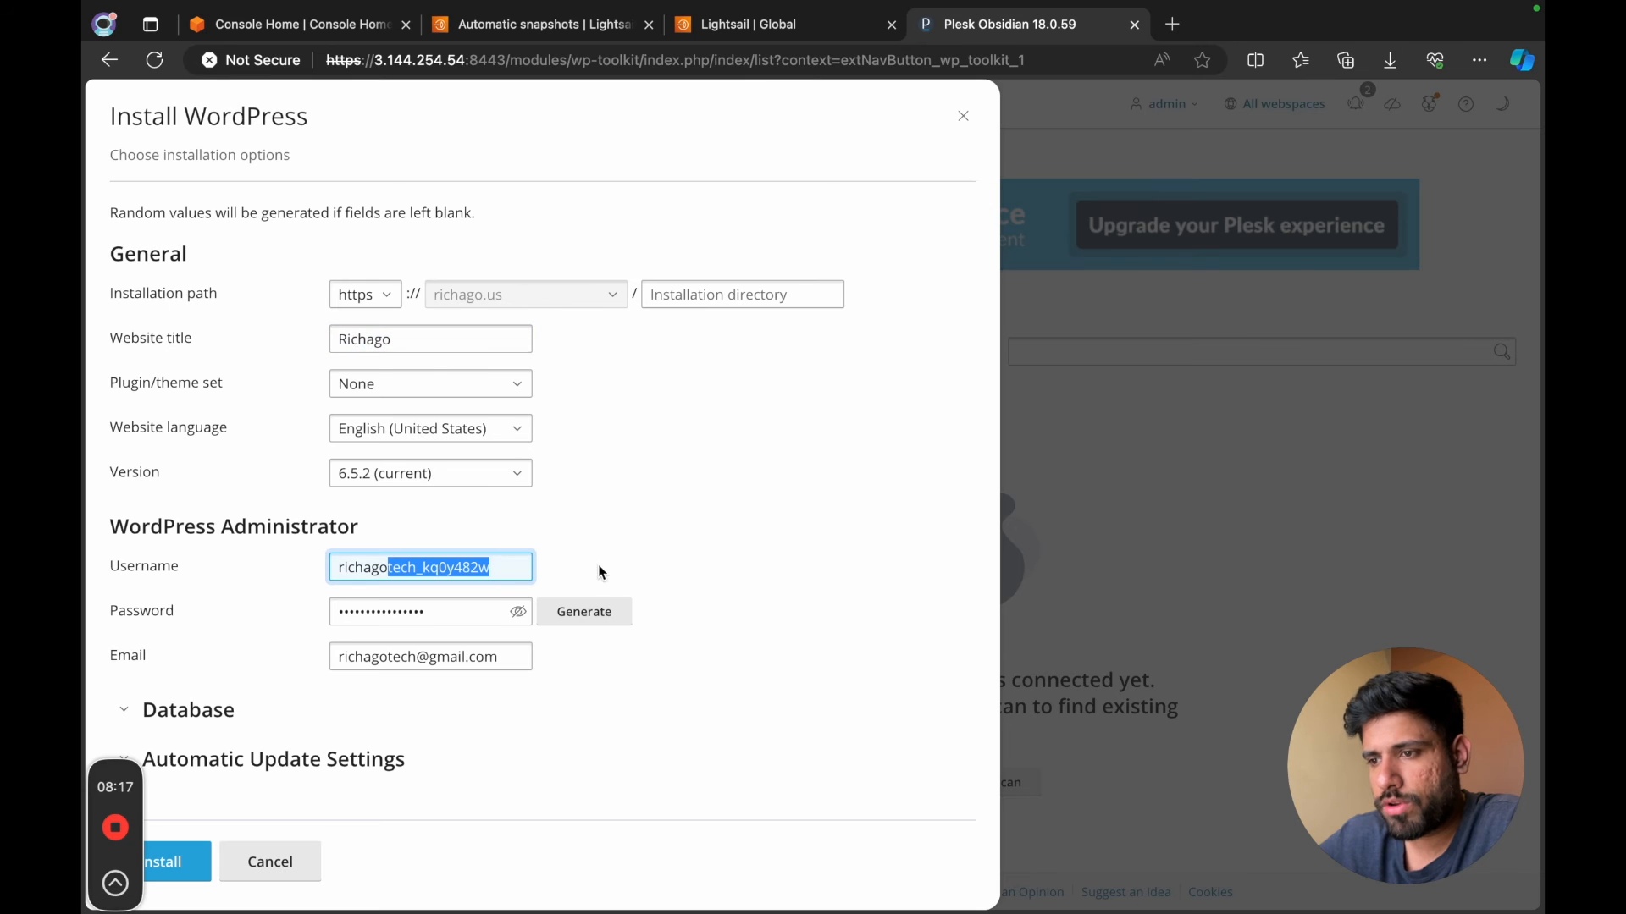
pyautogui.press('BackSpace')
# Replace the generated WordPress administrator password with a strong custom password and install WordPress.
pyautogui.click(468, 609)
pyautogui.doubleClick(467, 610)
pyautogui.write('••••')
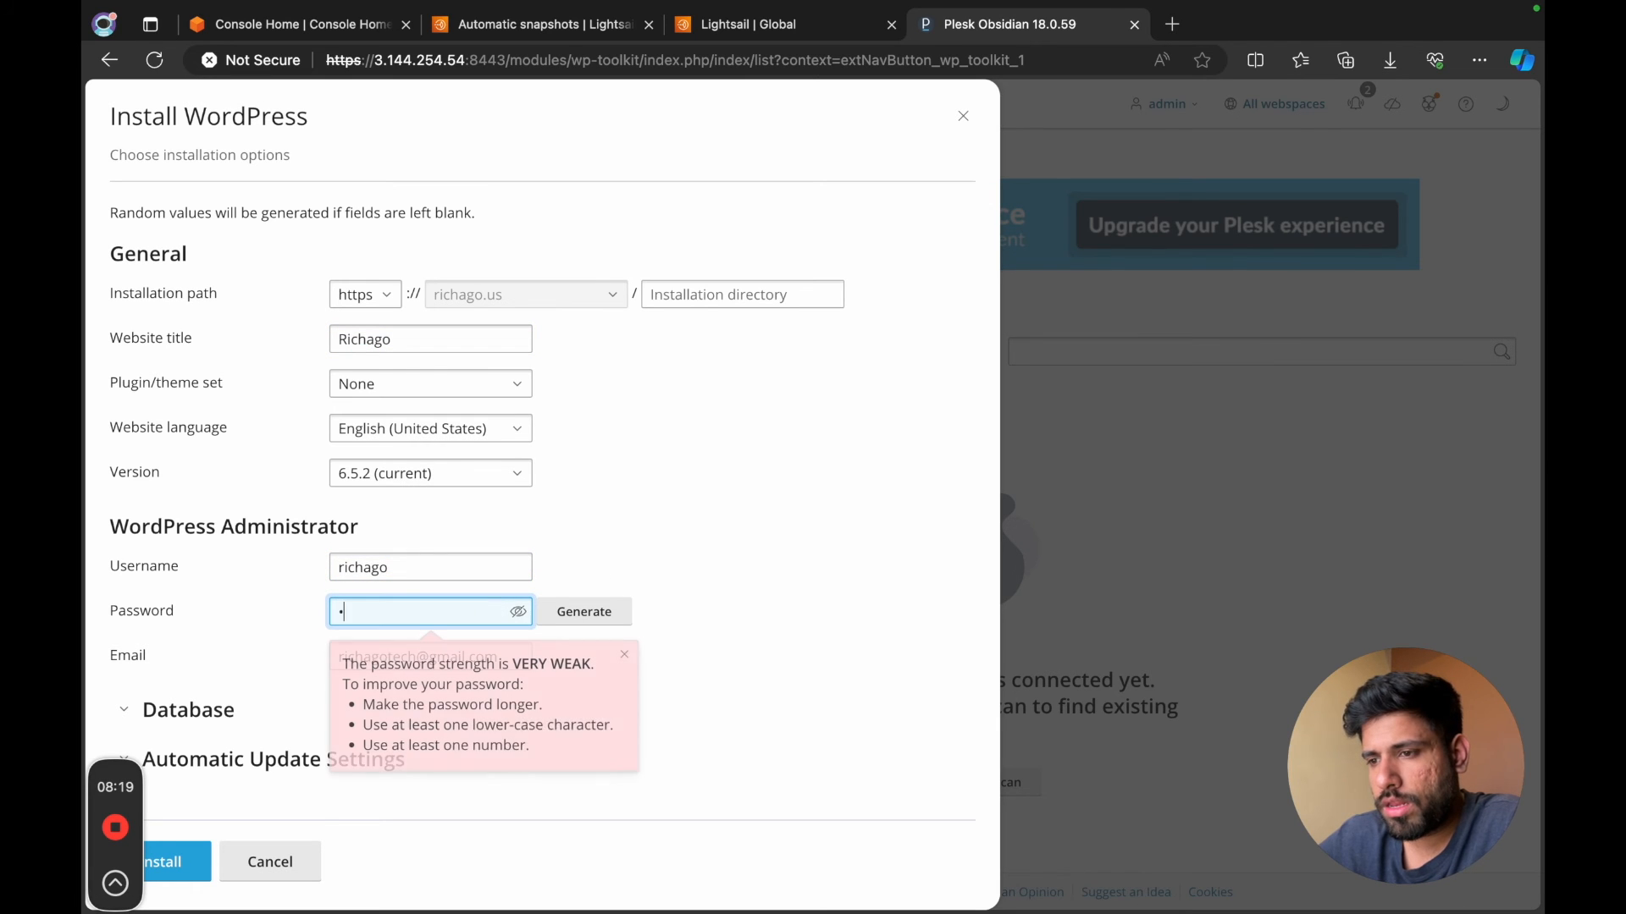
pyautogui.write('••')
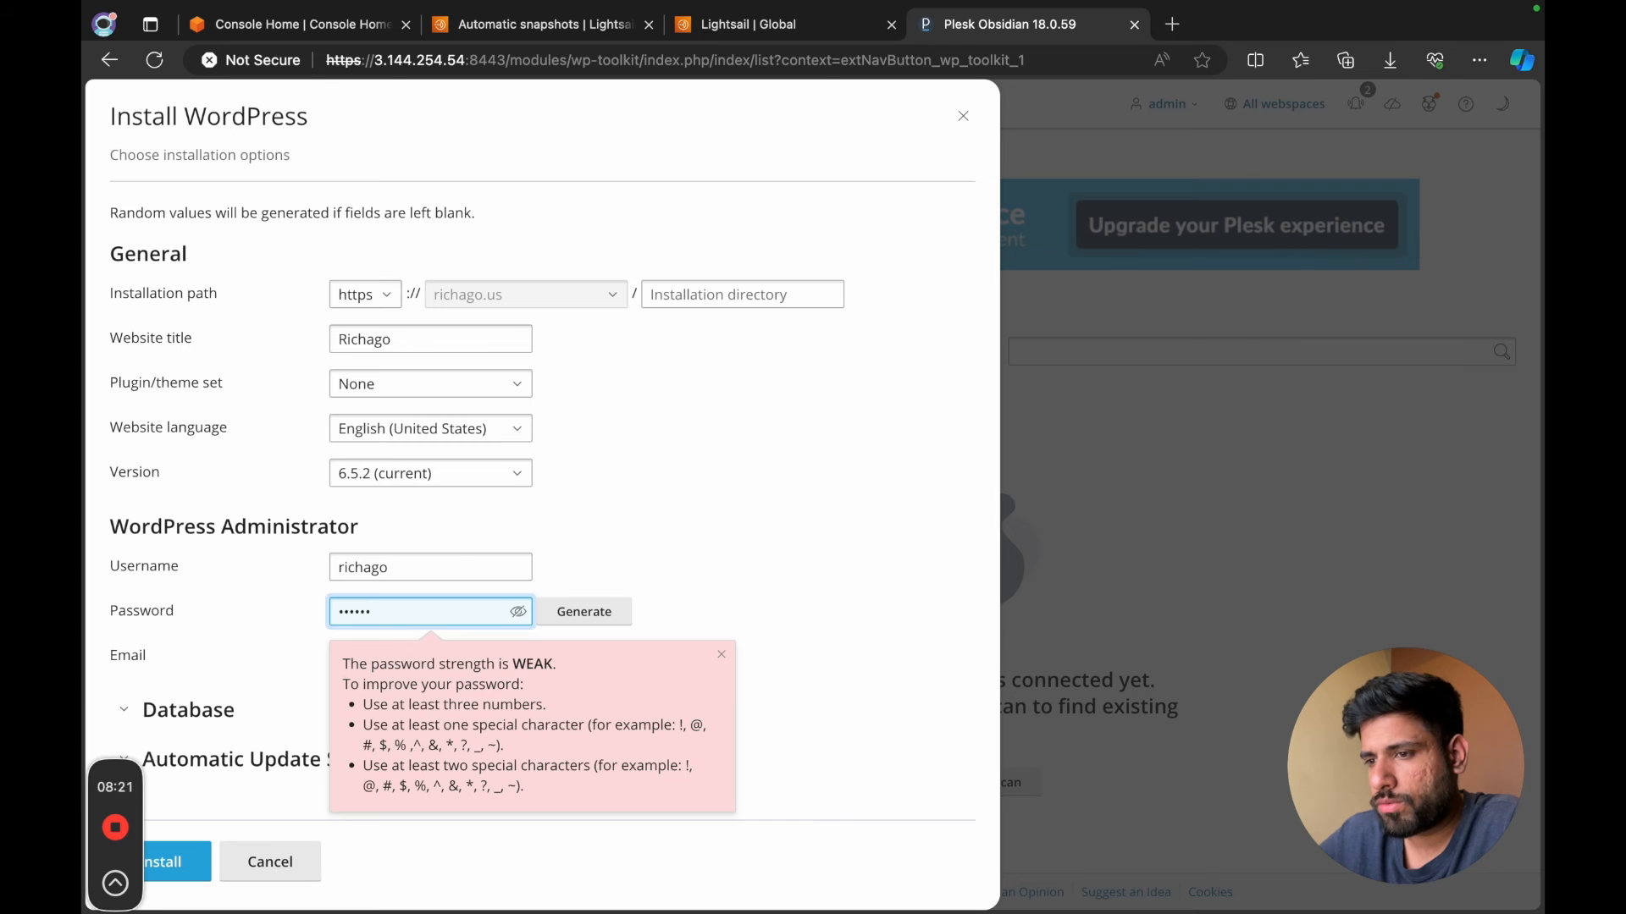
pyautogui.press('super+a')
pyautogui.write('•••••')
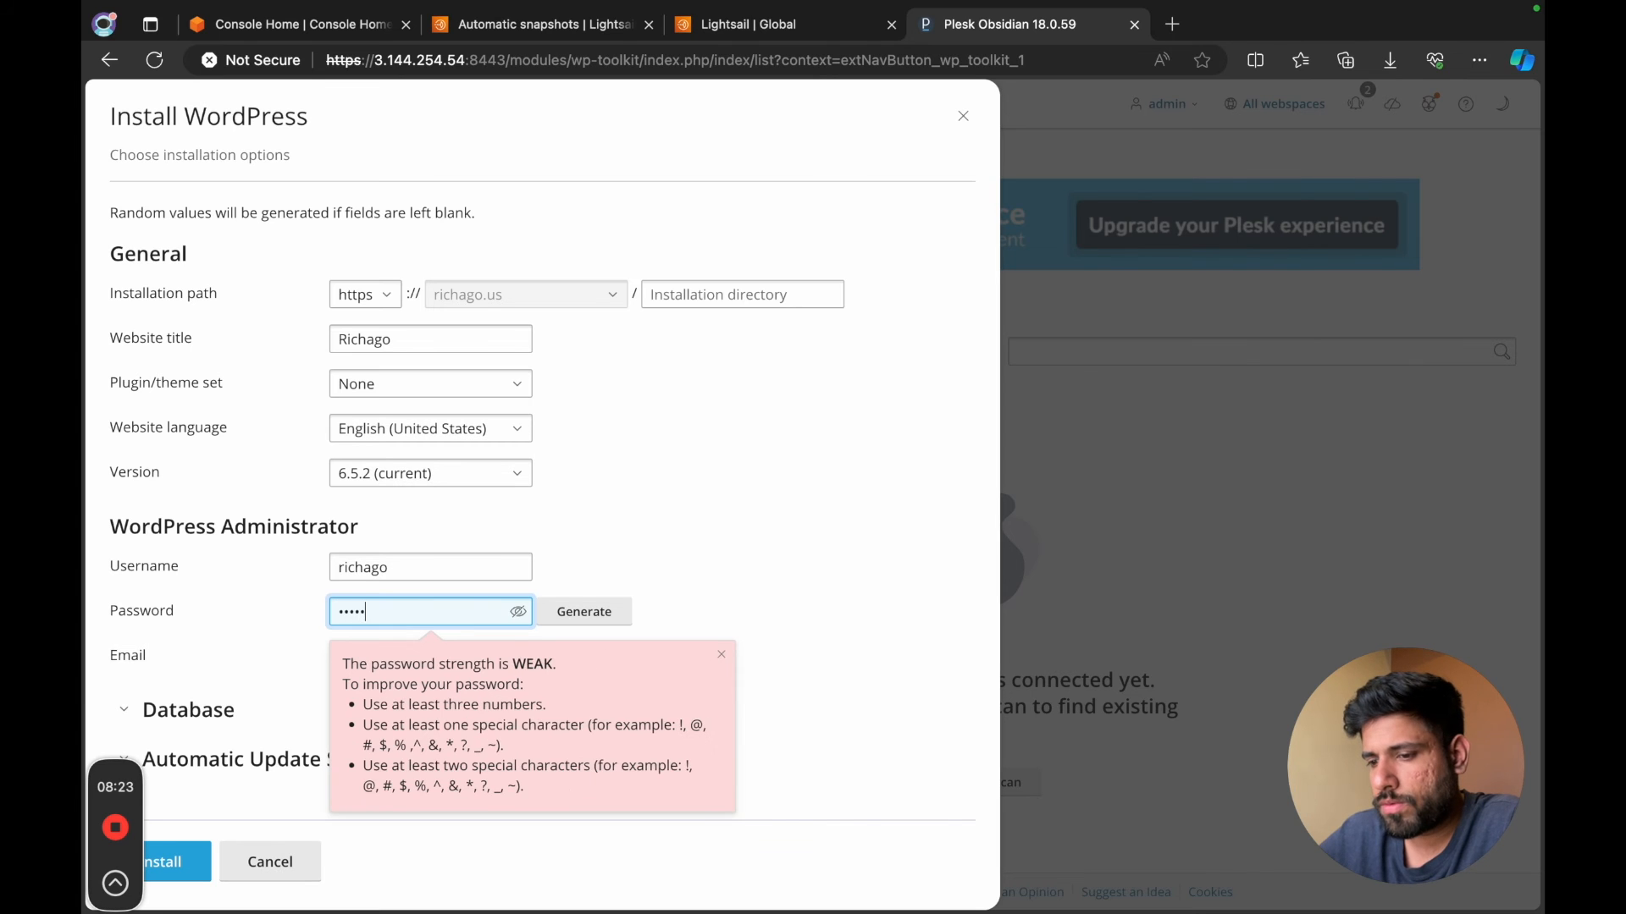
pyautogui.write('•••••')
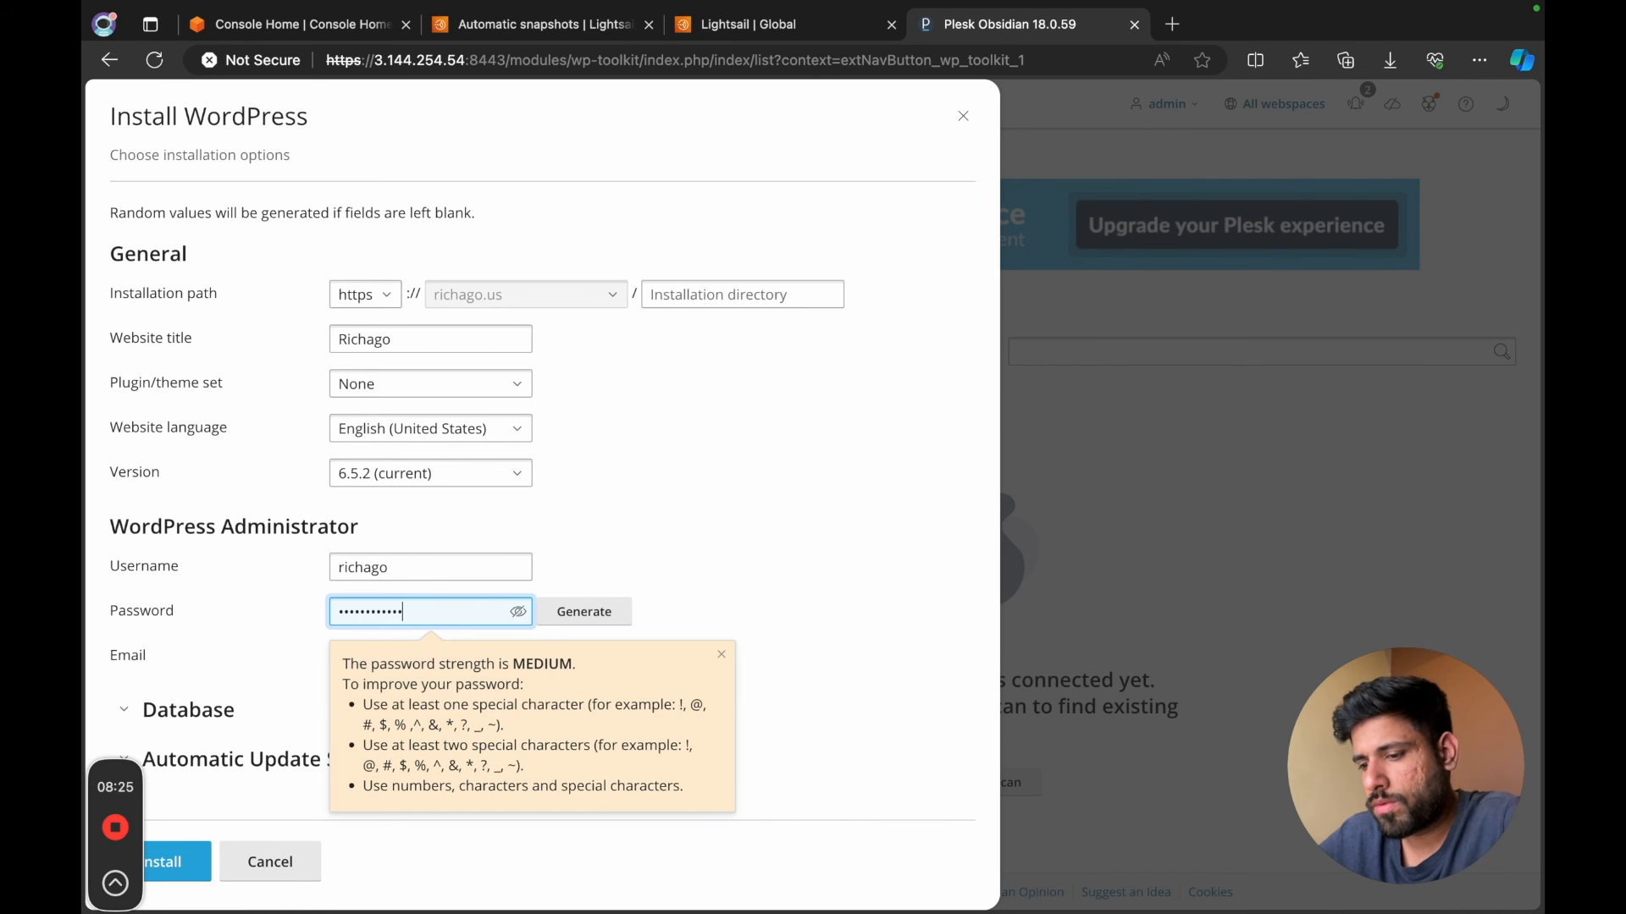
pyautogui.write('••••')
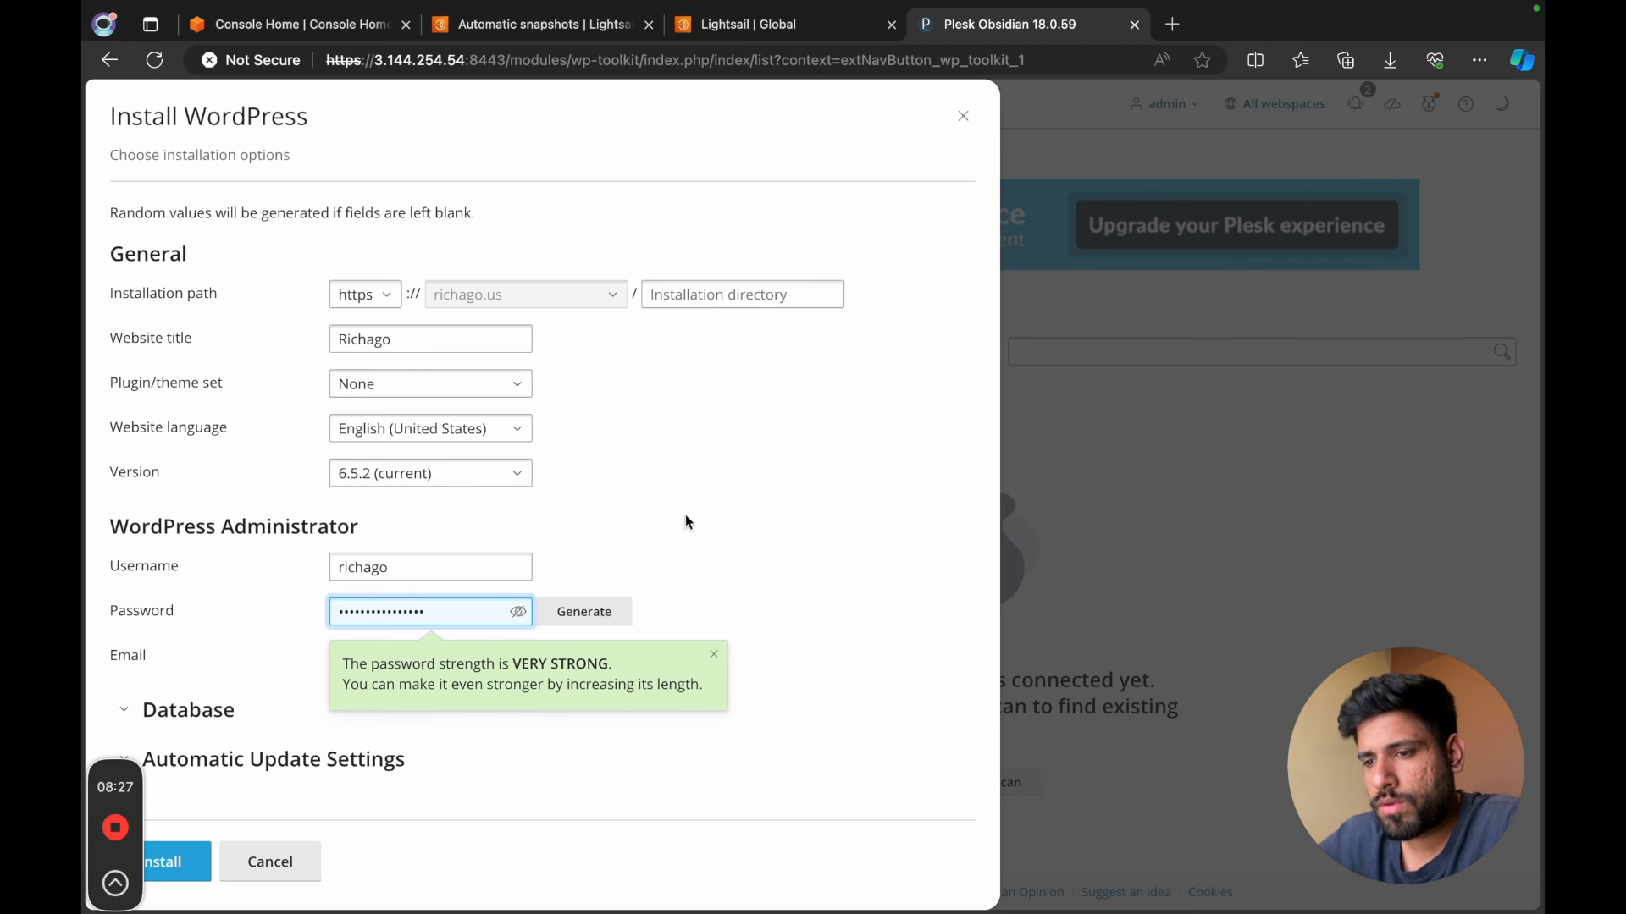
pyautogui.click(685, 516)
pyautogui.click(174, 862)
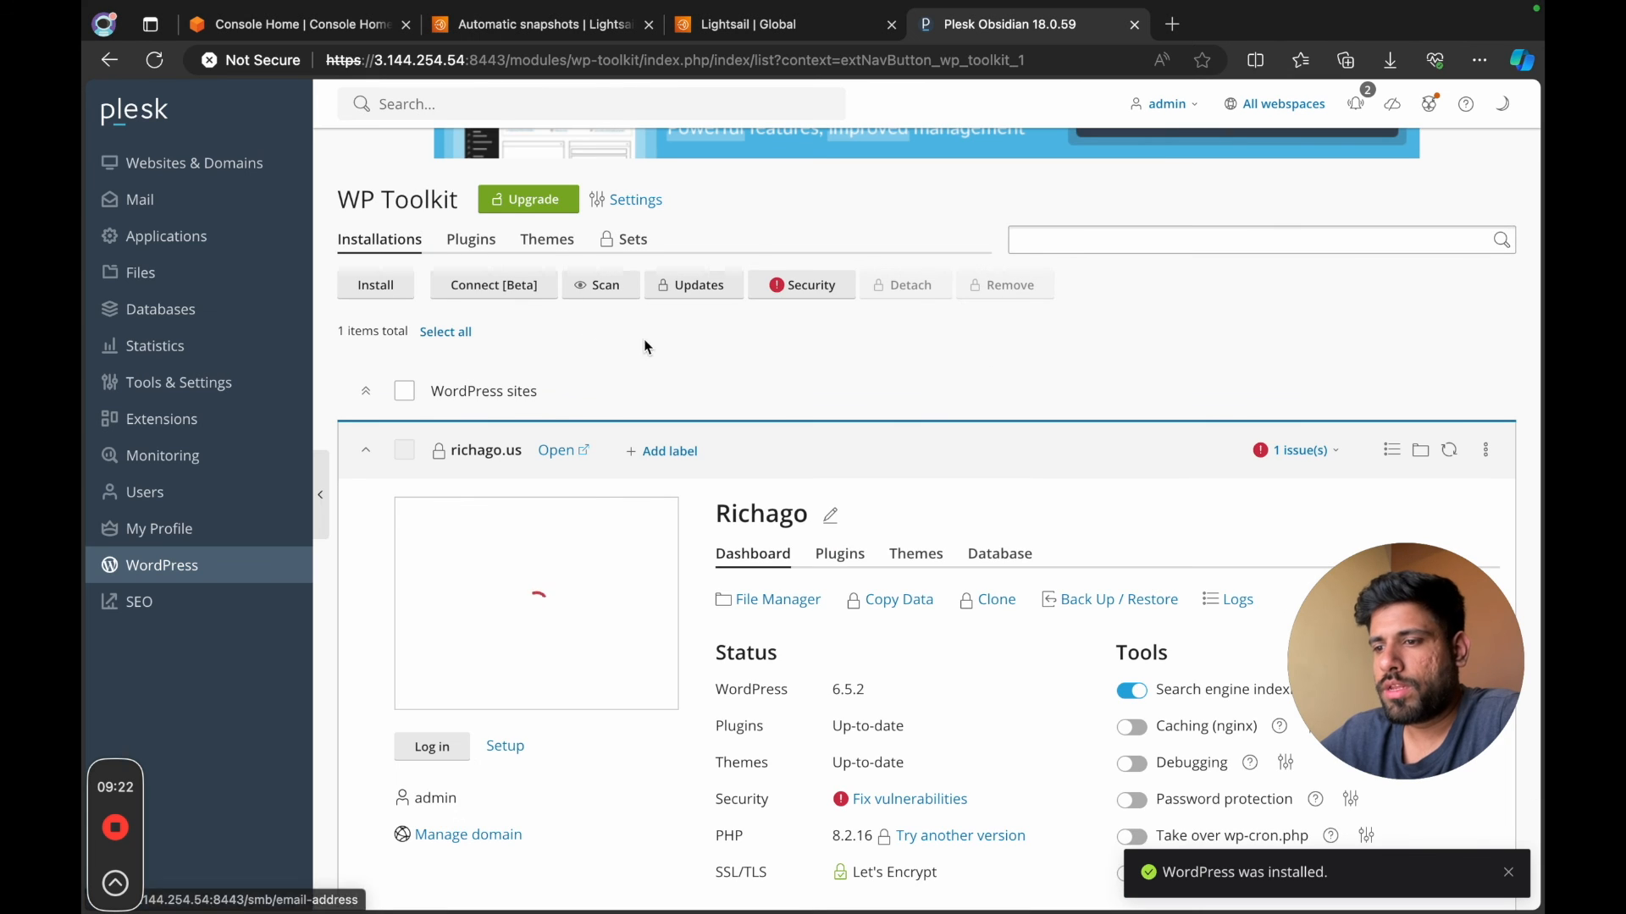
# Log in to the WordPress admin of richago.us from WP Toolkit and dismiss the dashboard's welcome banner.
pyautogui.scroll(-2, 801, 387)
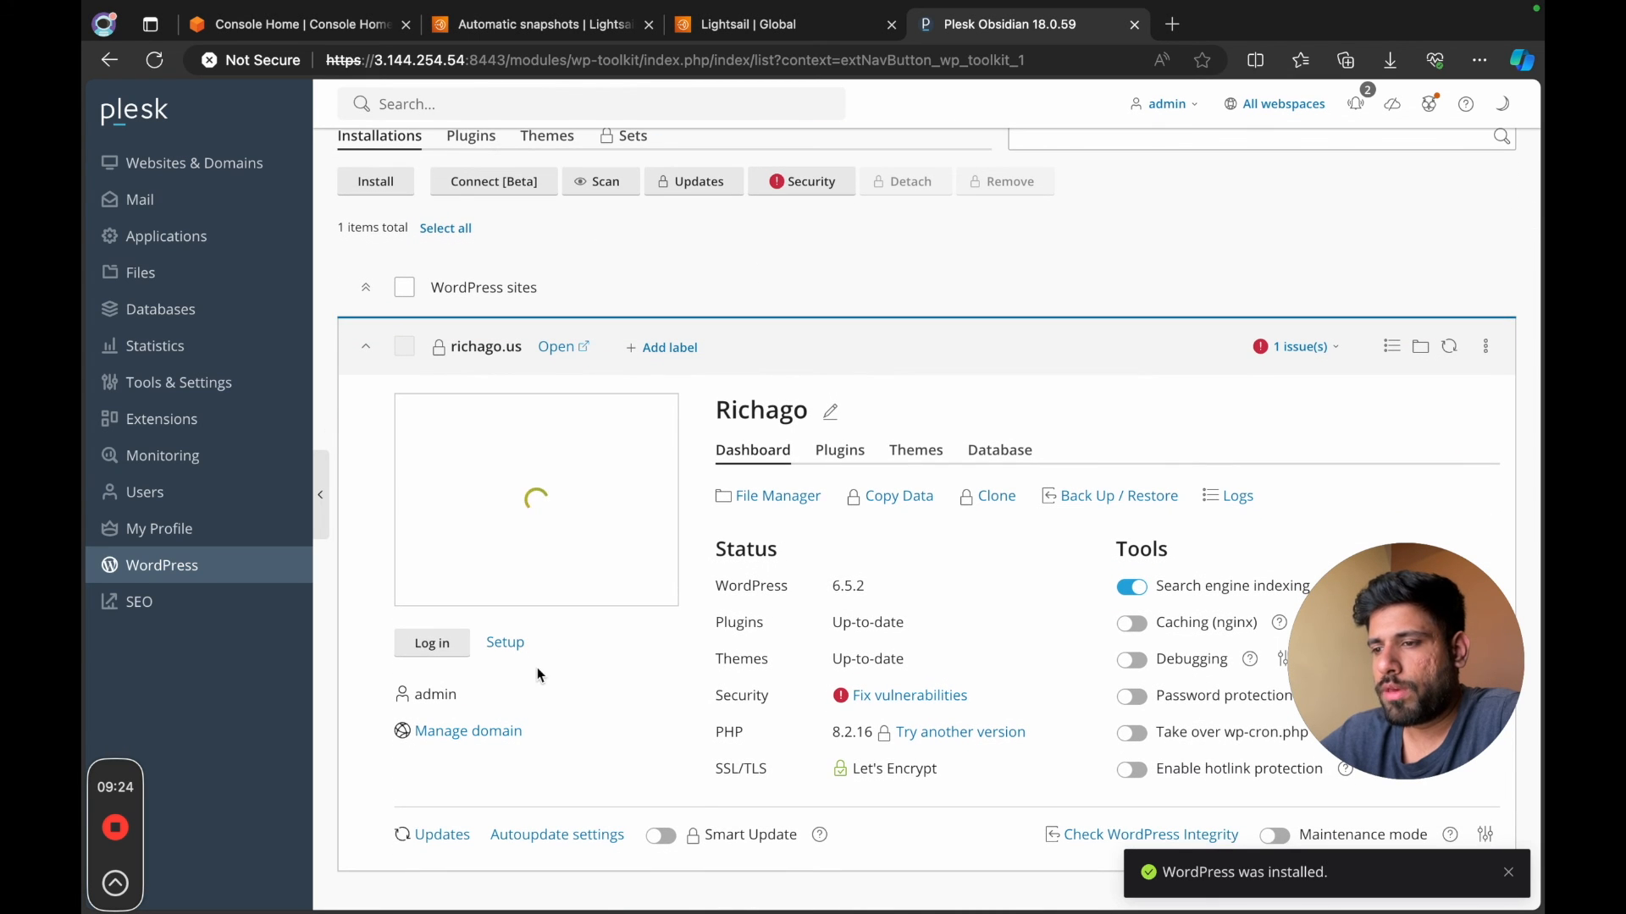
pyautogui.click(432, 644)
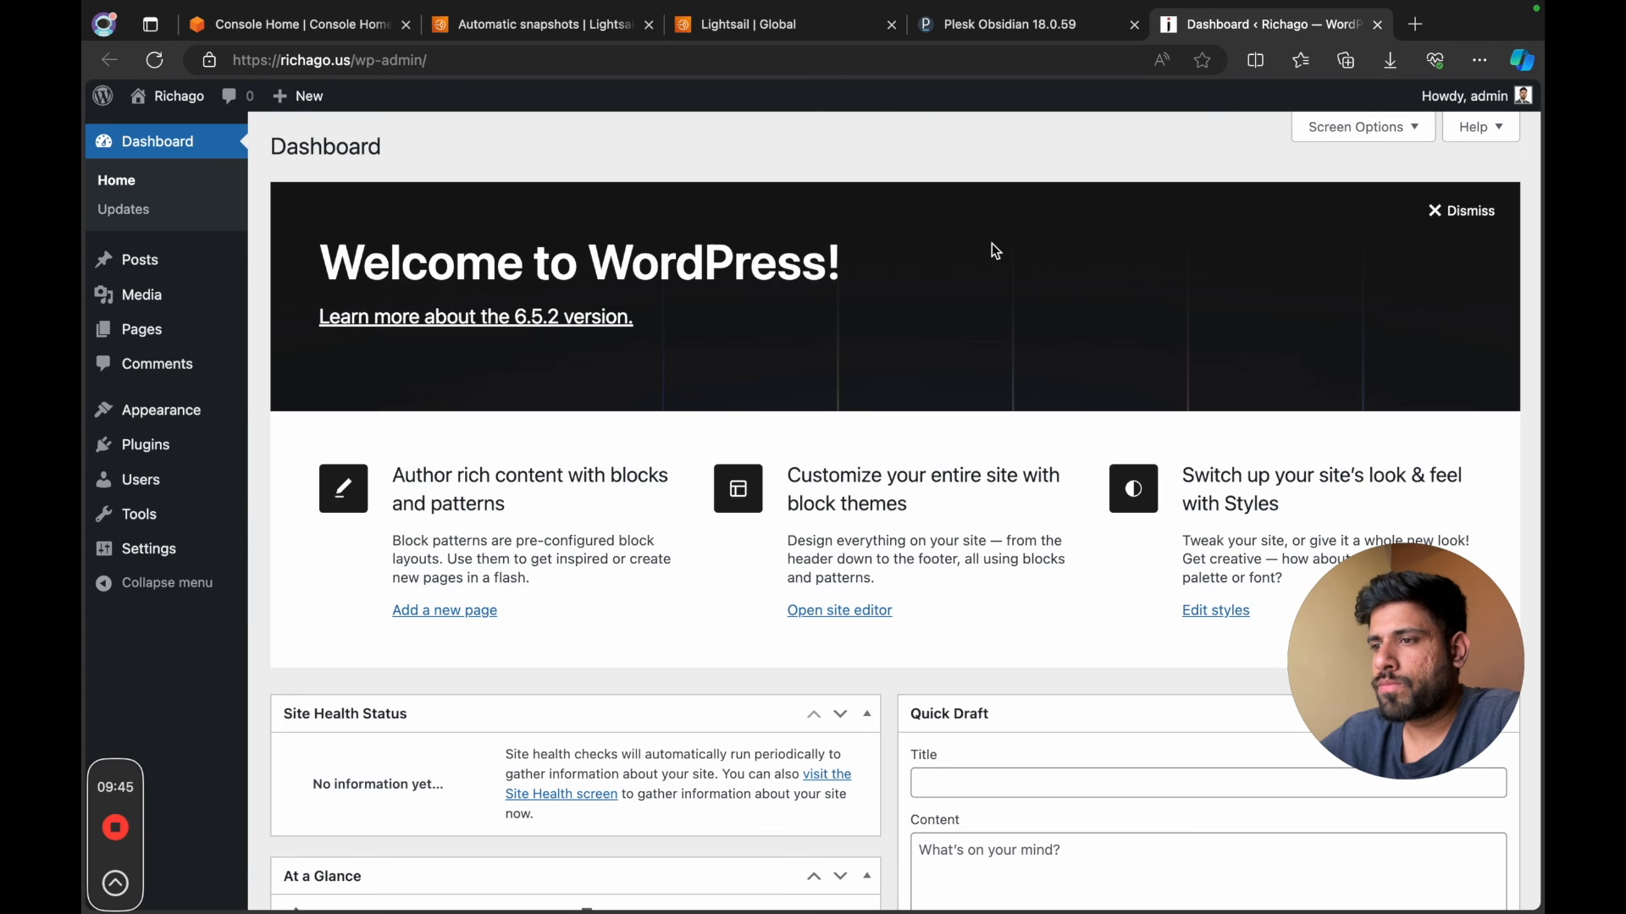
pyautogui.click(1431, 213)
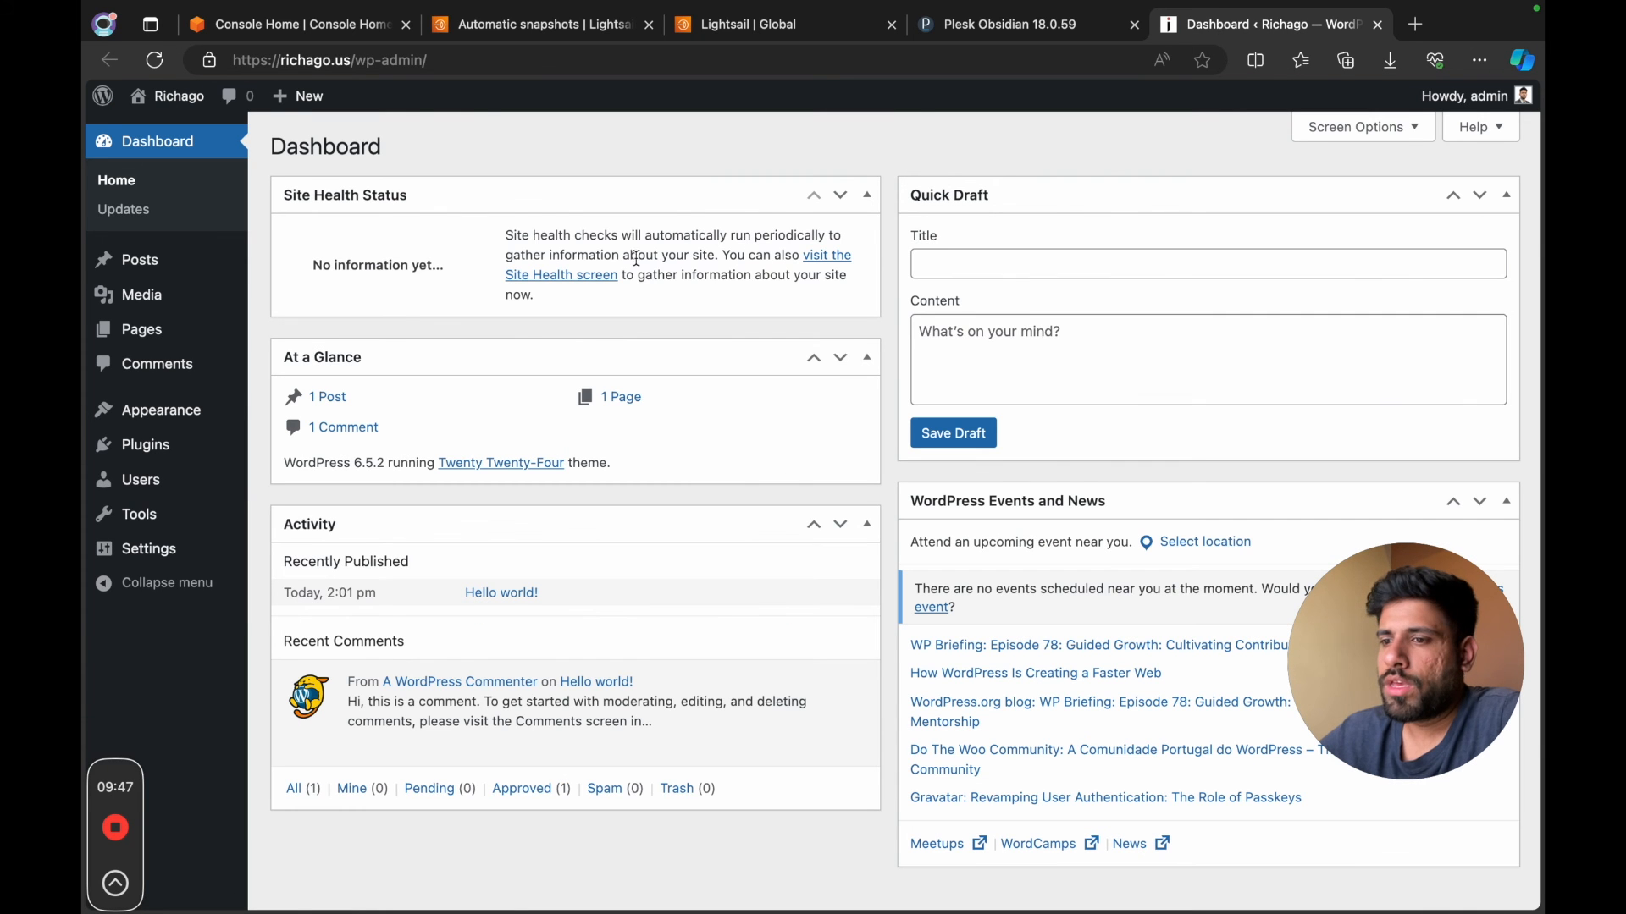
# Open the Richago site's front page in a new browser tab and look through the home page.
pyautogui.rightClick(198, 98)
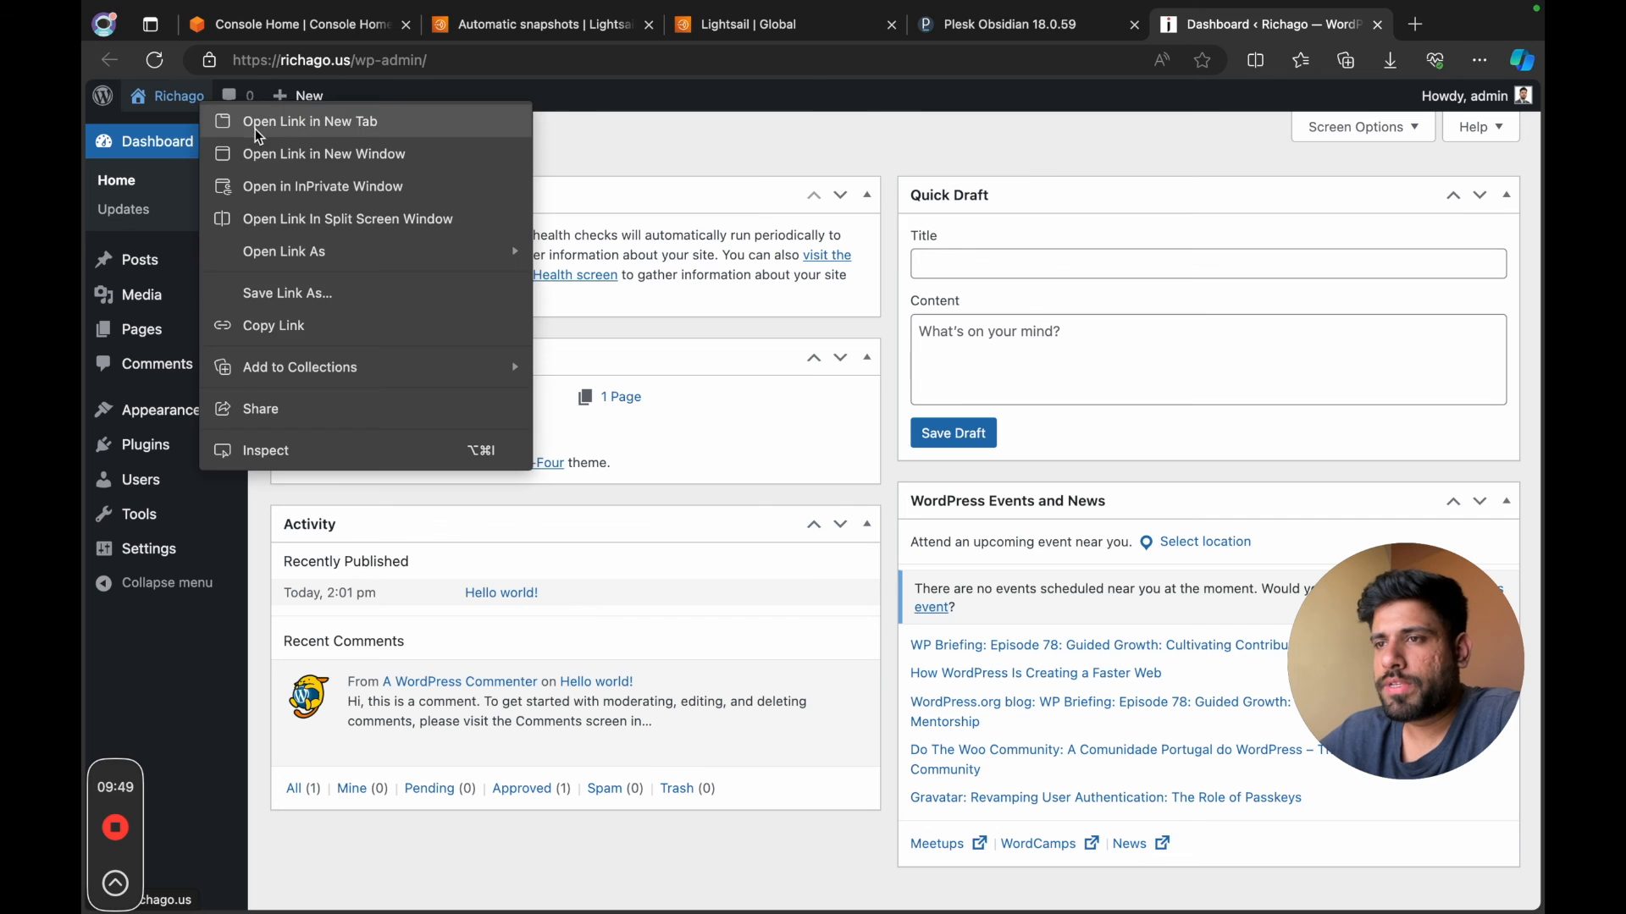
pyautogui.click(261, 123)
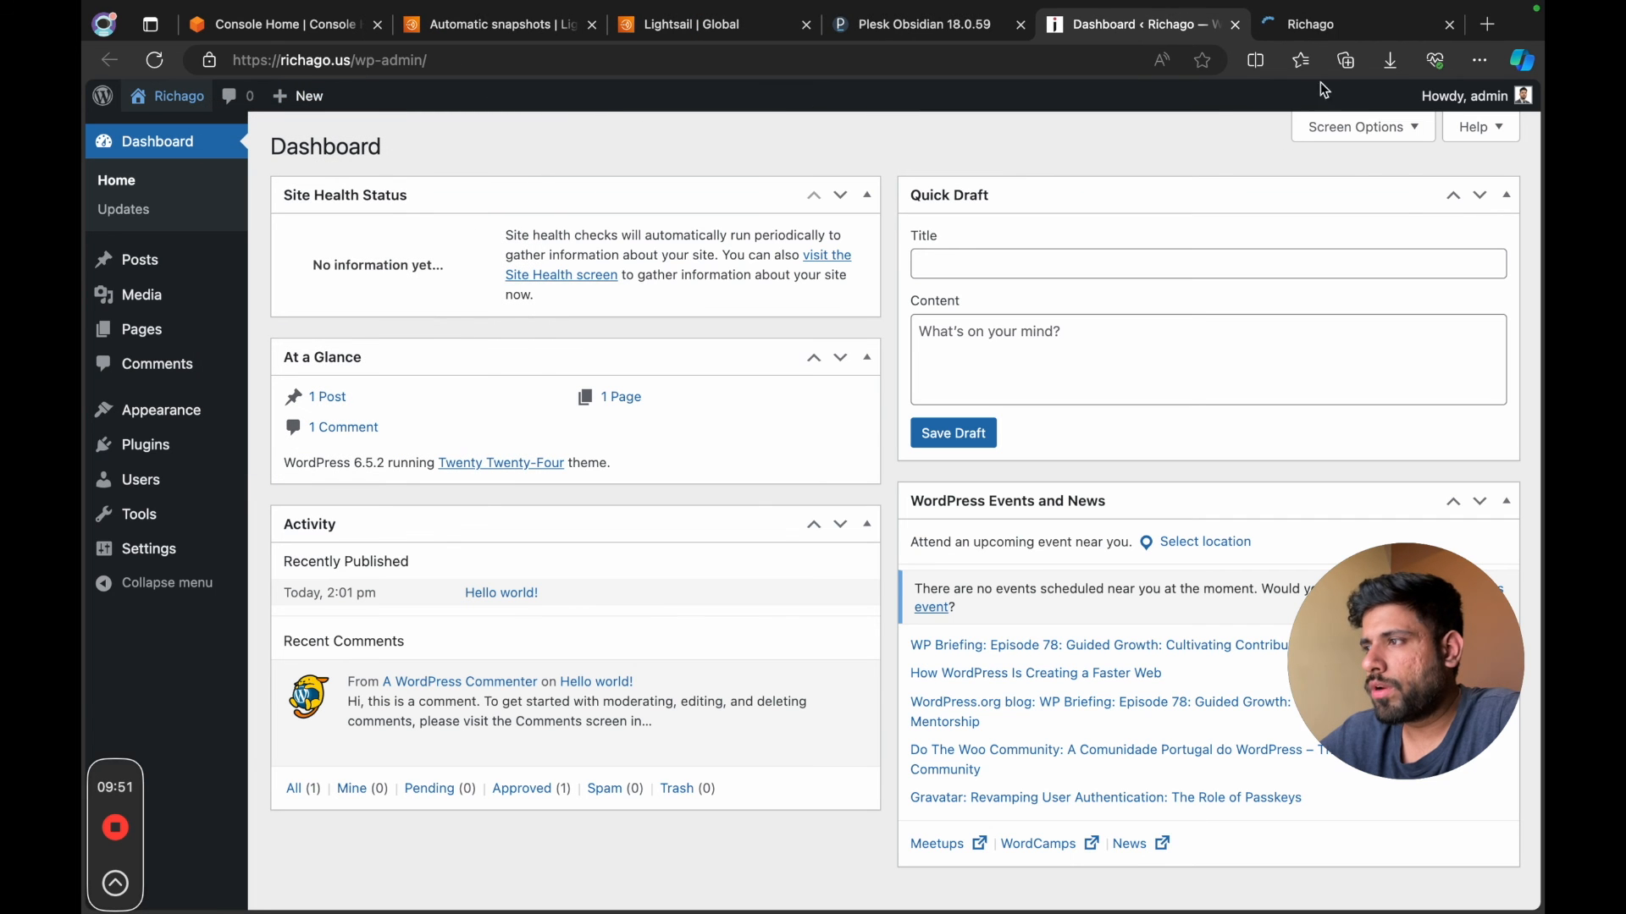
pyautogui.click(1334, 34)
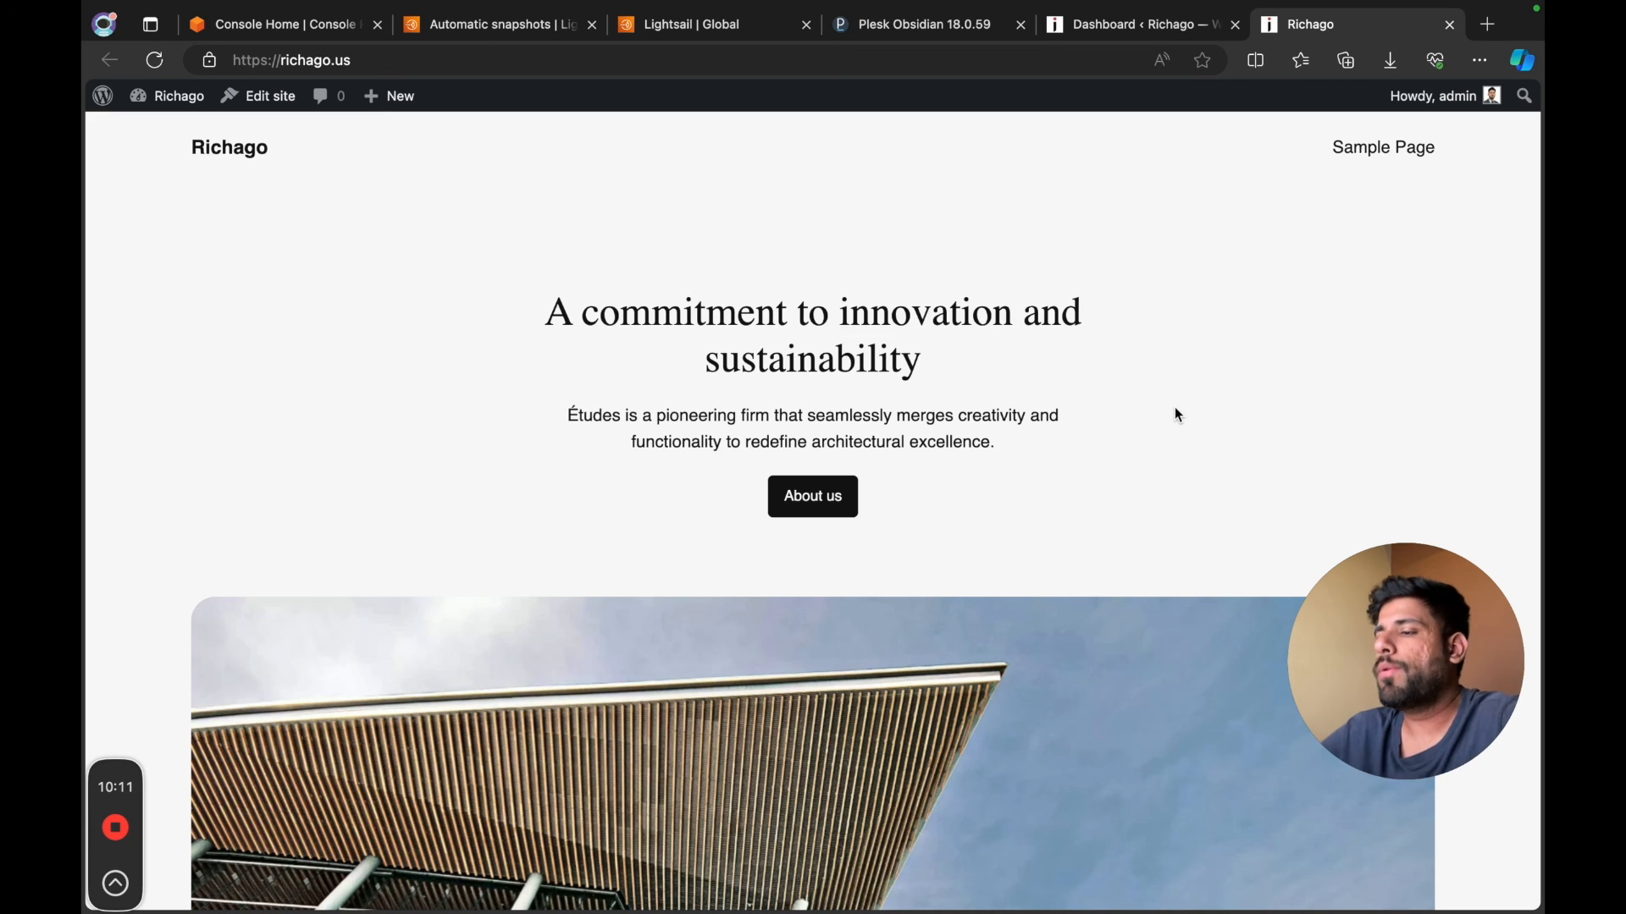
pyautogui.scroll(-20, 1279, 420)
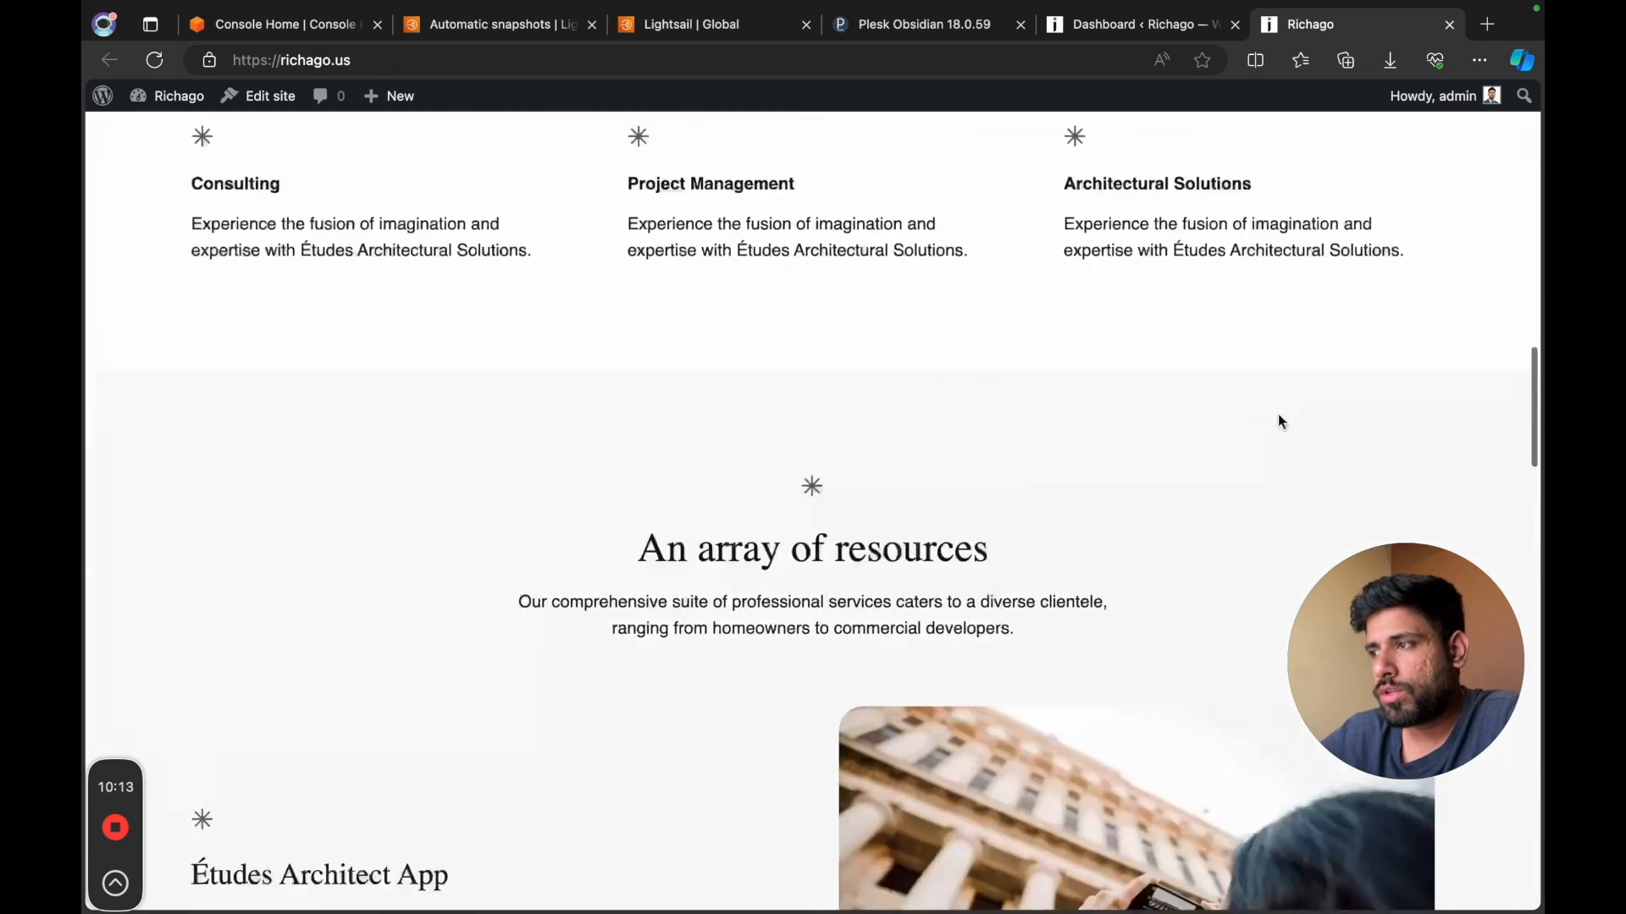
pyautogui.scroll(-5, 1278, 414)
pyautogui.scroll(20, 1278, 413)
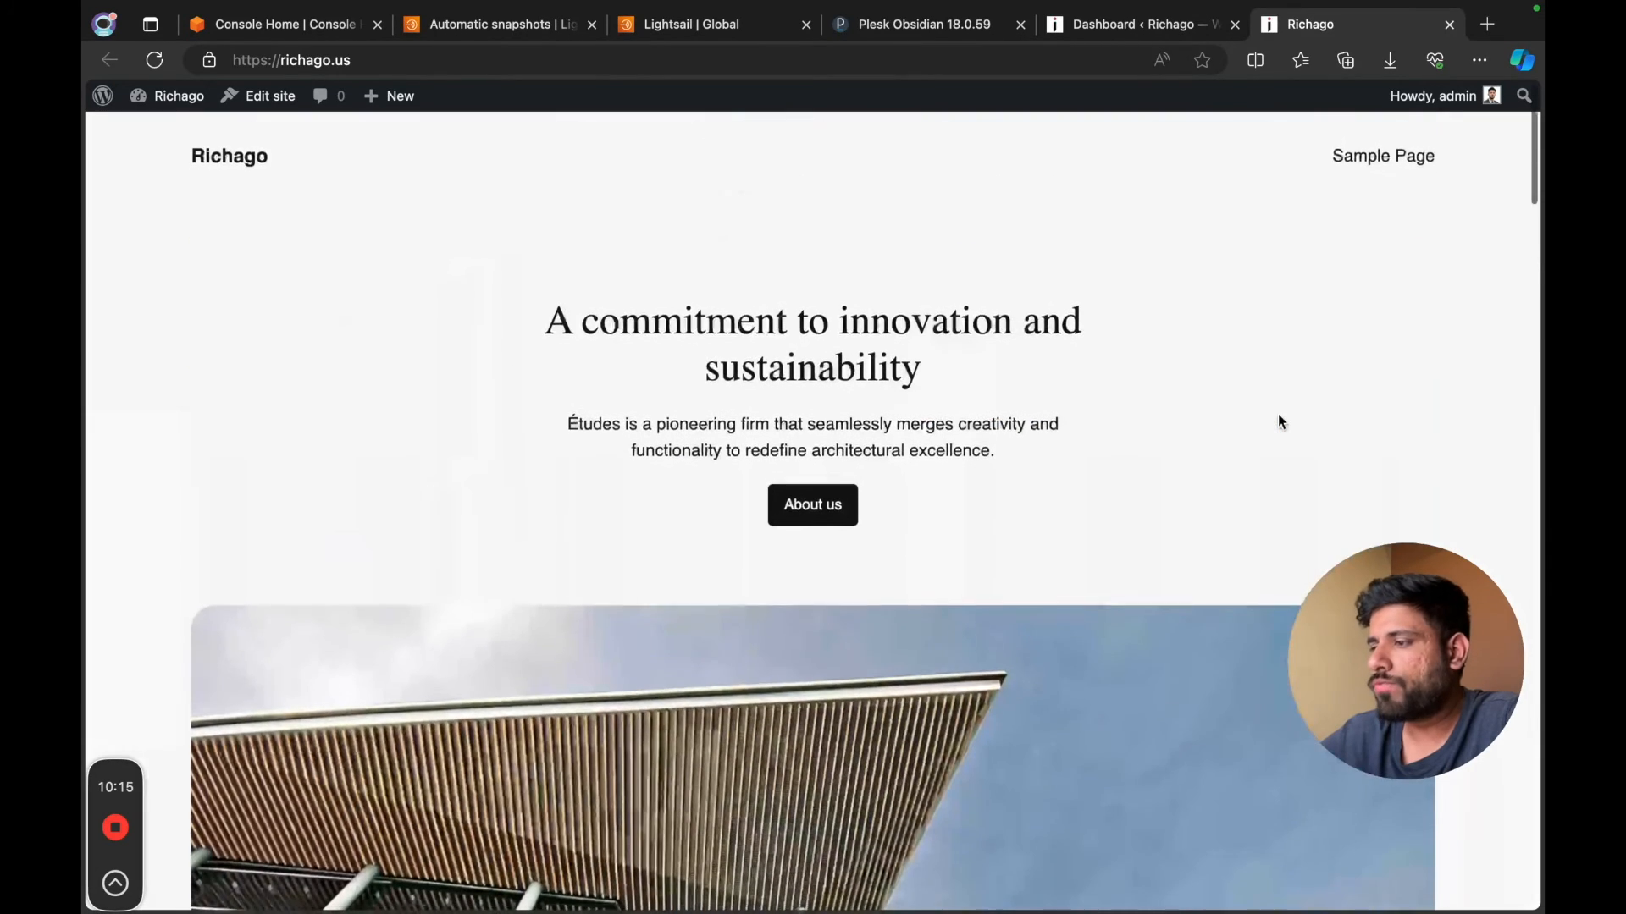